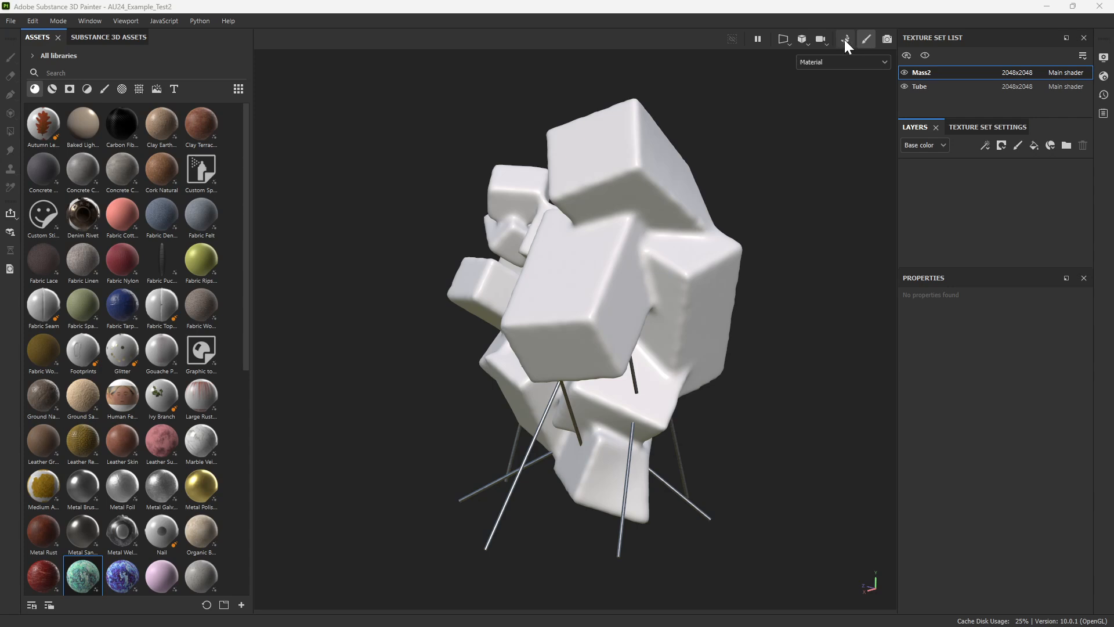
- Bake the selected mesh maps for the Mass2 and Tube texture sets at 2048 output size, and return to painting mode
click(845, 39)
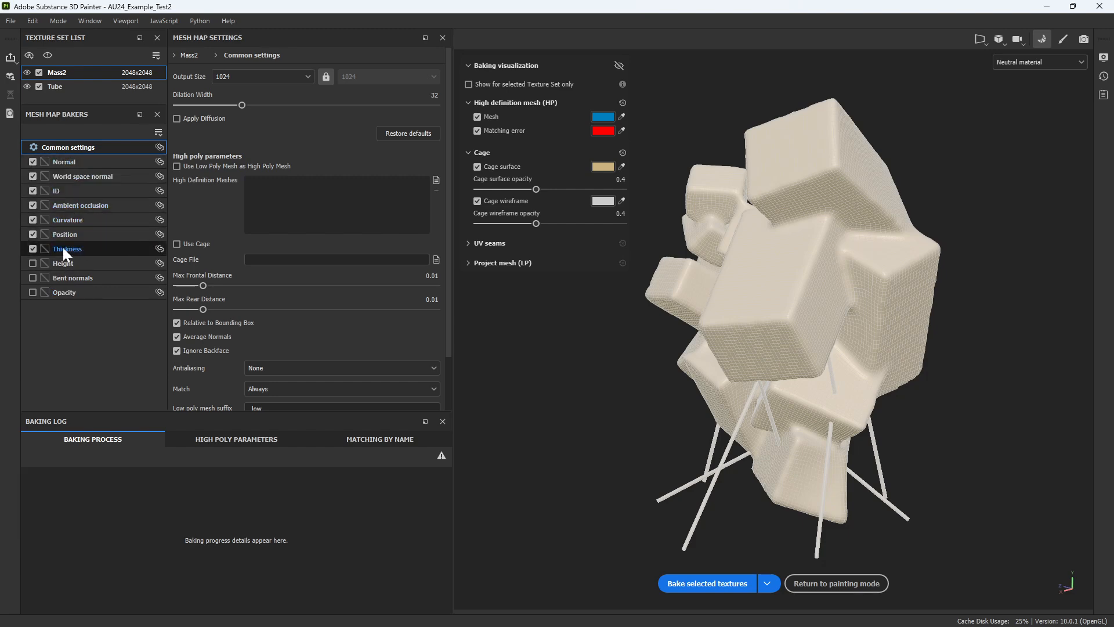
click(309, 76)
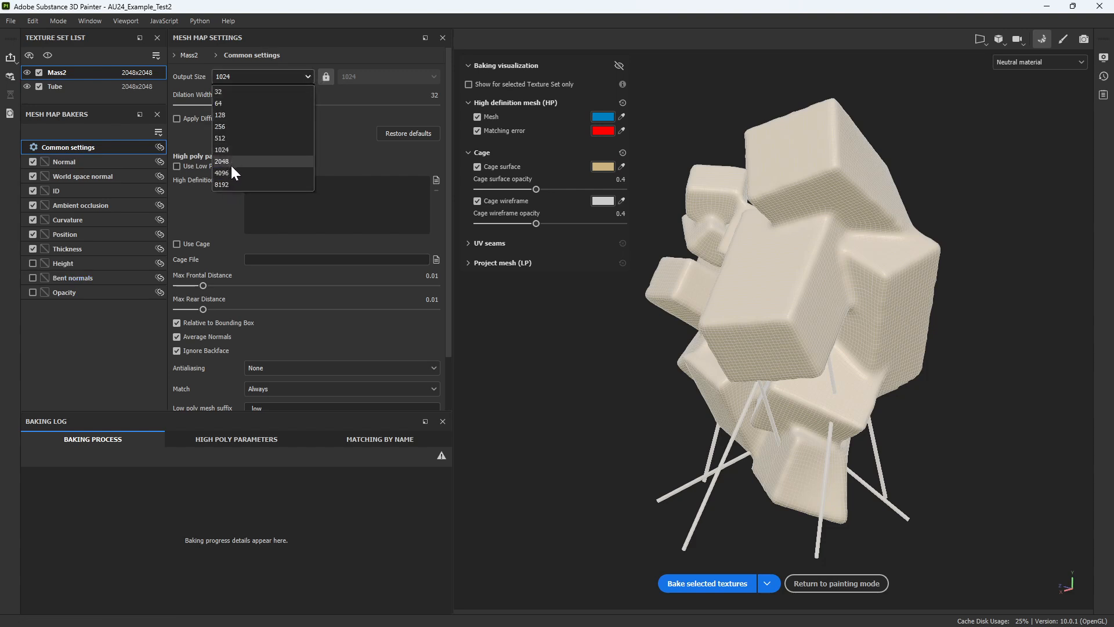
click(231, 164)
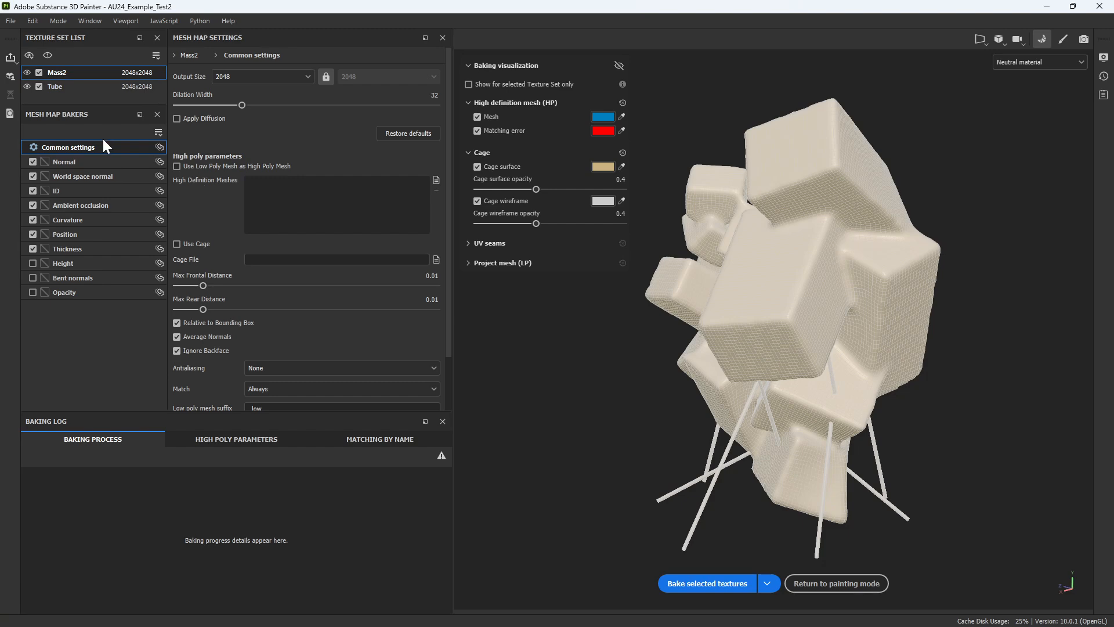
click(715, 585)
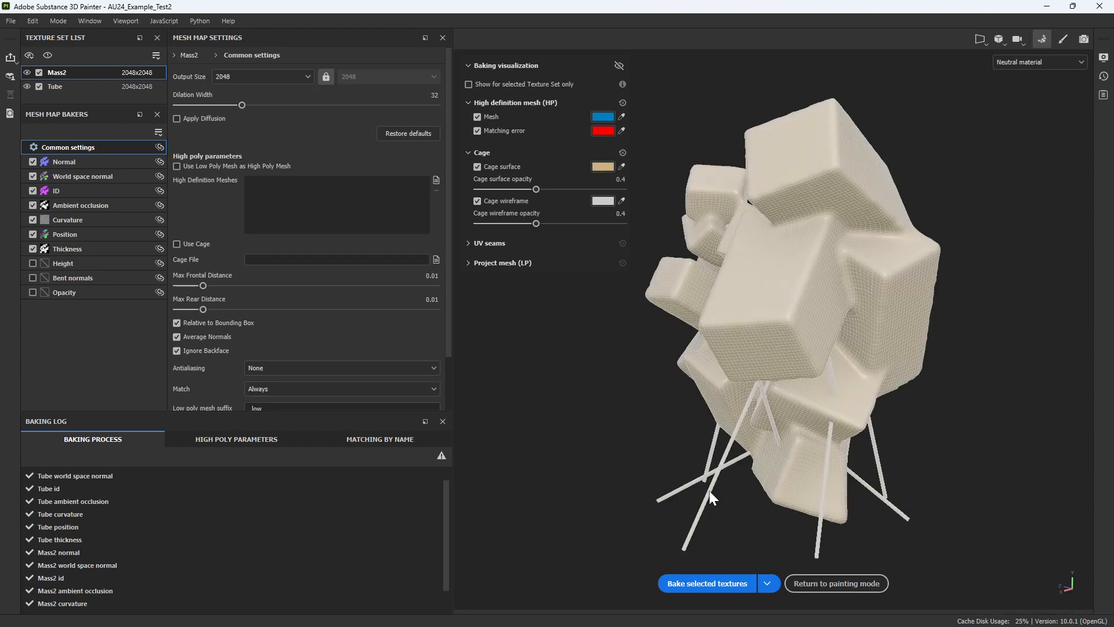
click(838, 582)
- Display the baked Curvature map on the model and examine the edges of the blocks
click(867, 61)
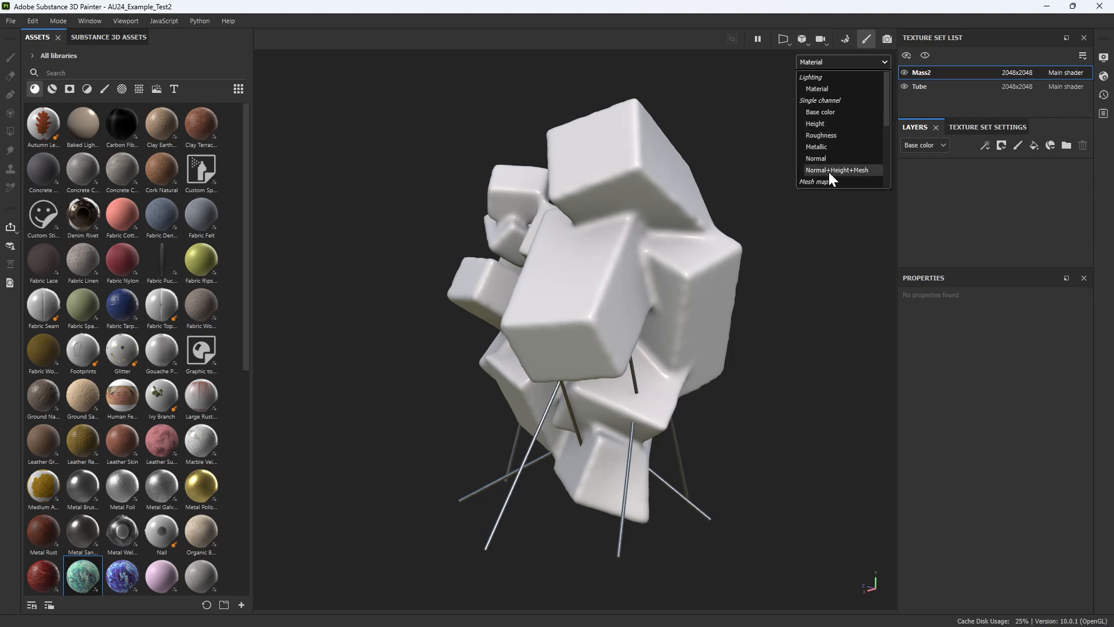
drag(886, 91, 887, 136)
click(845, 134)
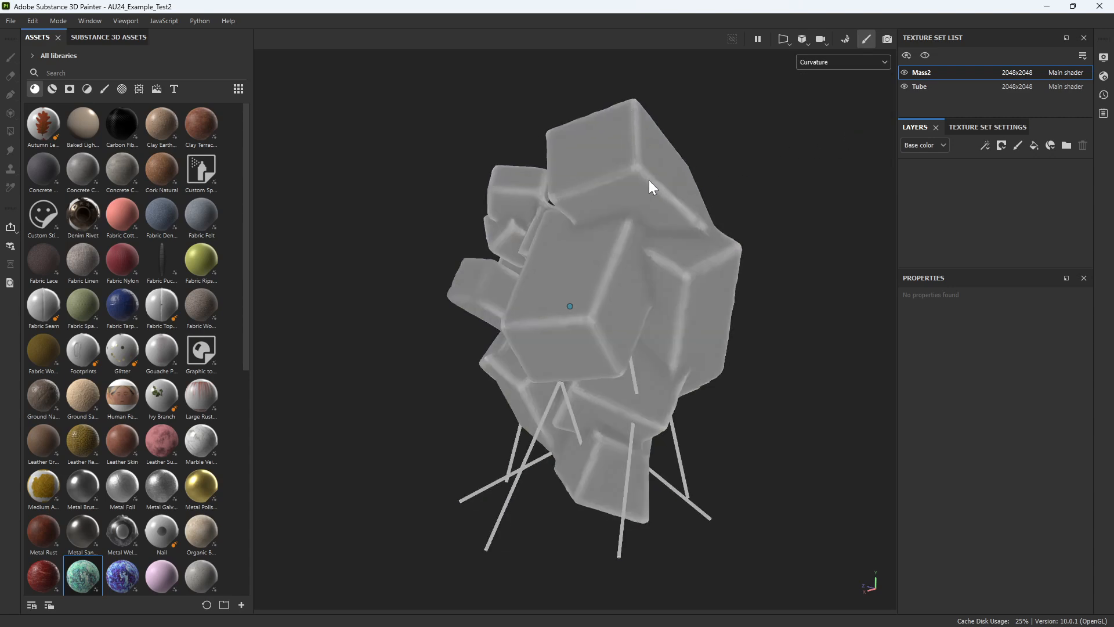
scroll(649, 179, up, 5)
alt+drag(695, 165, 861, 61)
- Examine the baked Position map on the model from several angles, and switch the display back to Material
click(862, 63)
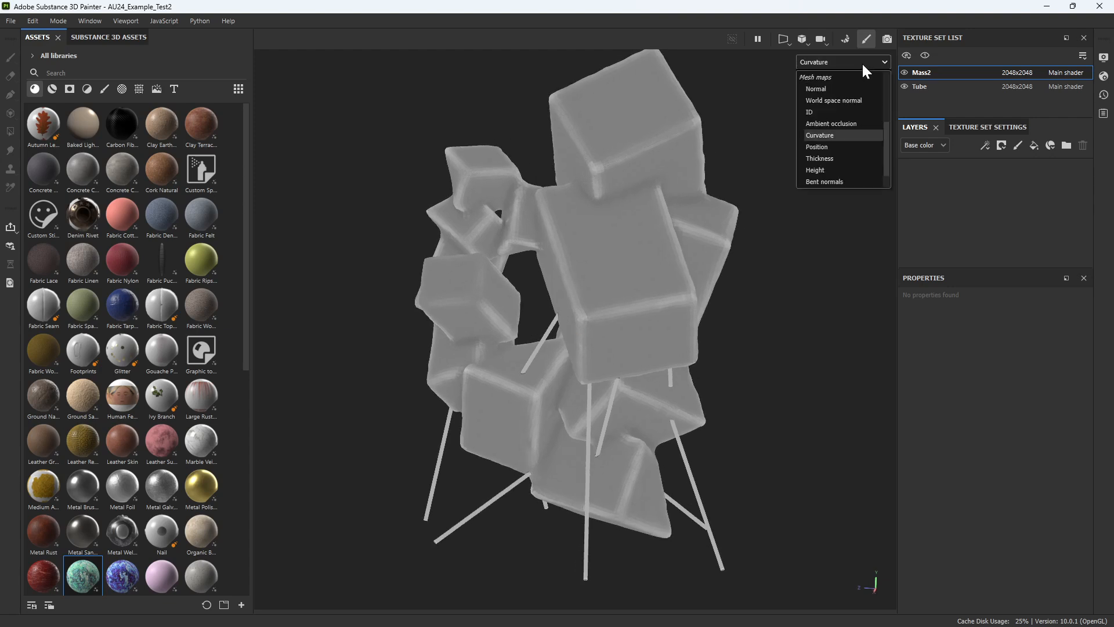
click(833, 147)
alt+drag(833, 150, 626, 197)
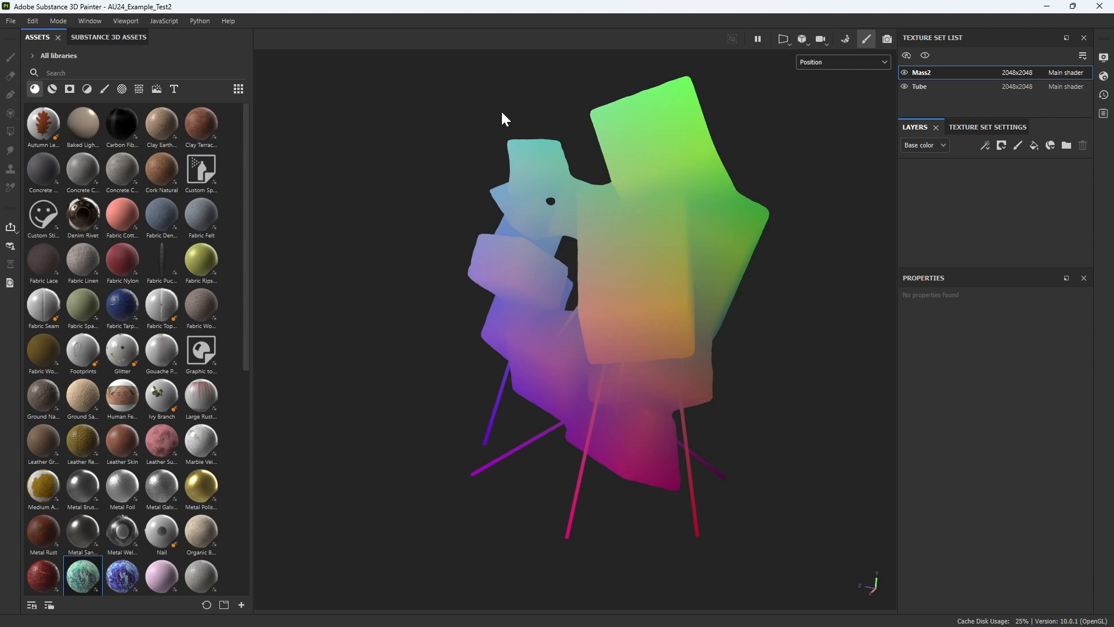
alt+drag(505, 116, 795, 107)
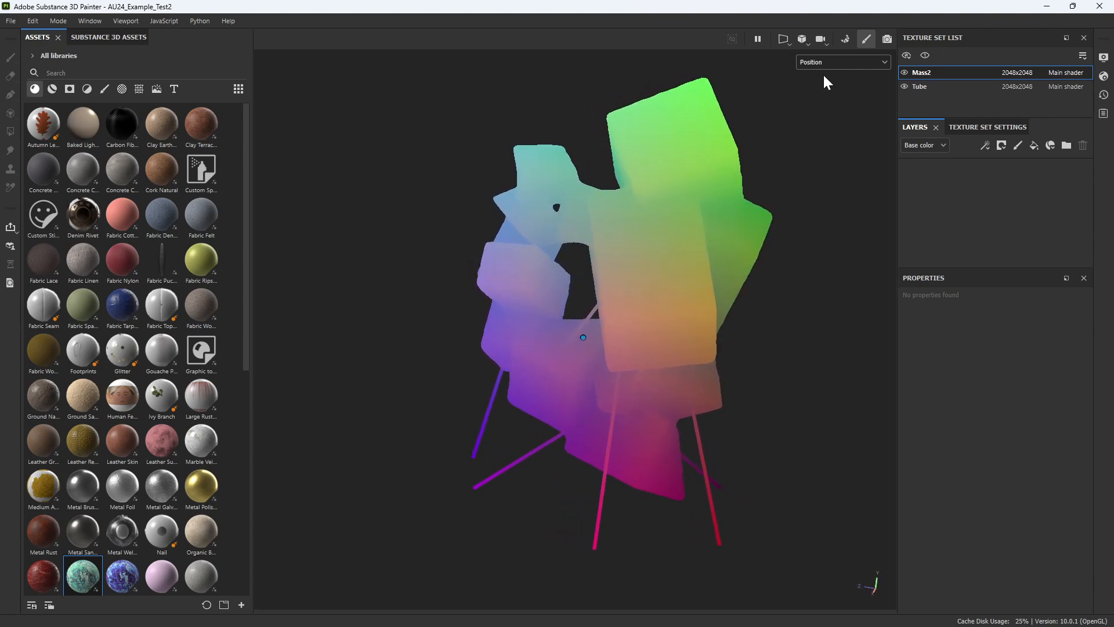
click(848, 62)
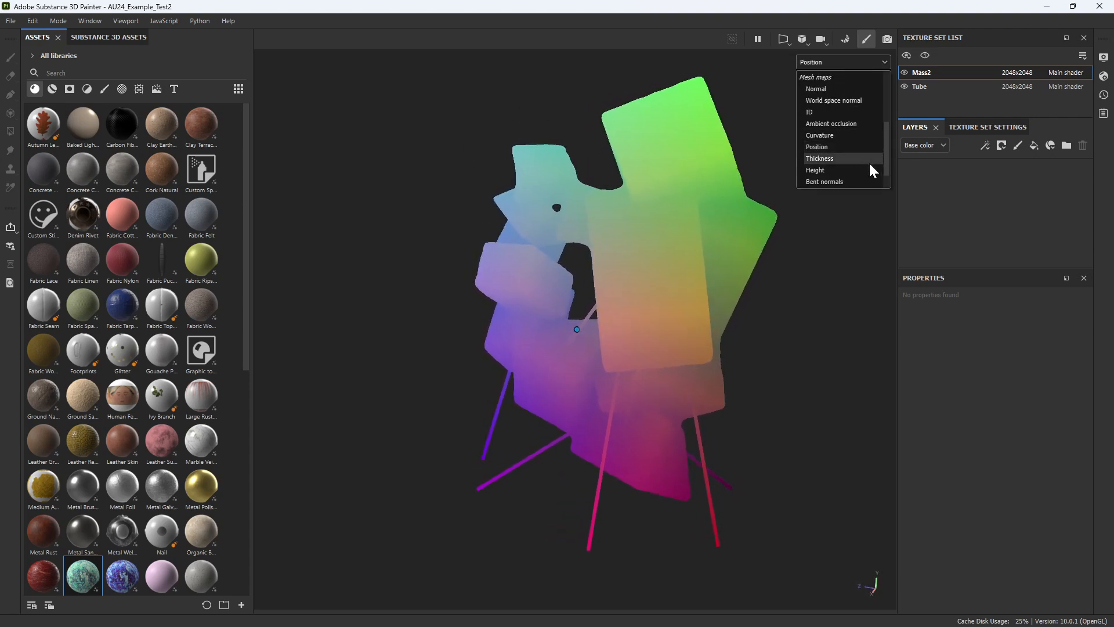
drag(888, 151, 883, 88)
click(853, 85)
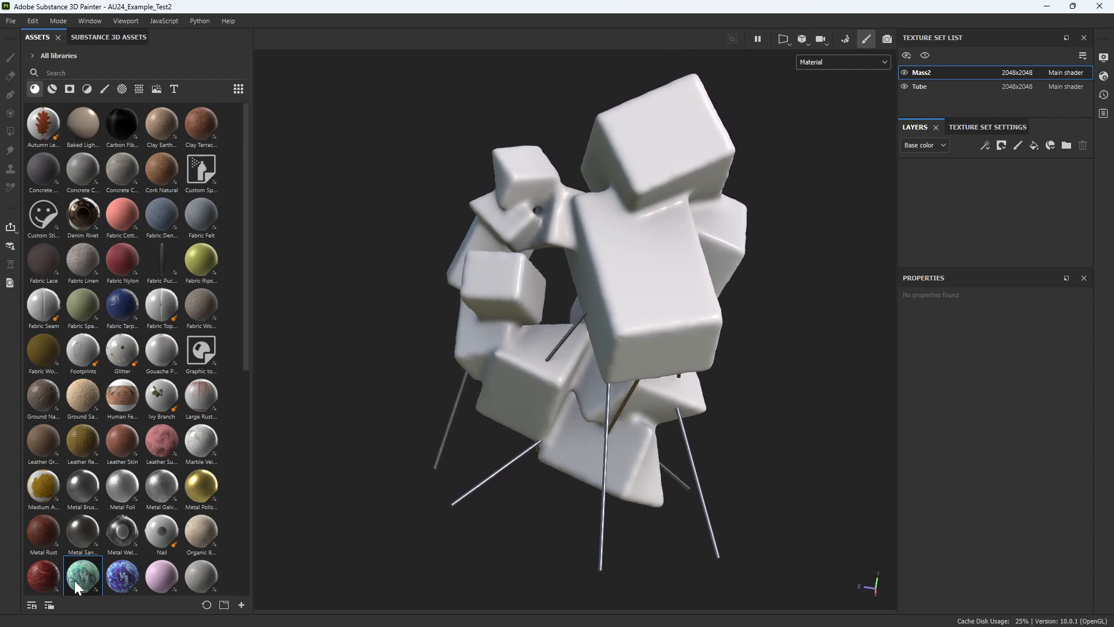
- Fill the Mass2 texture set with the P_ROCK_02 material, using tri-planar projection and a tiling of 6.16
drag(81, 579, 643, 273)
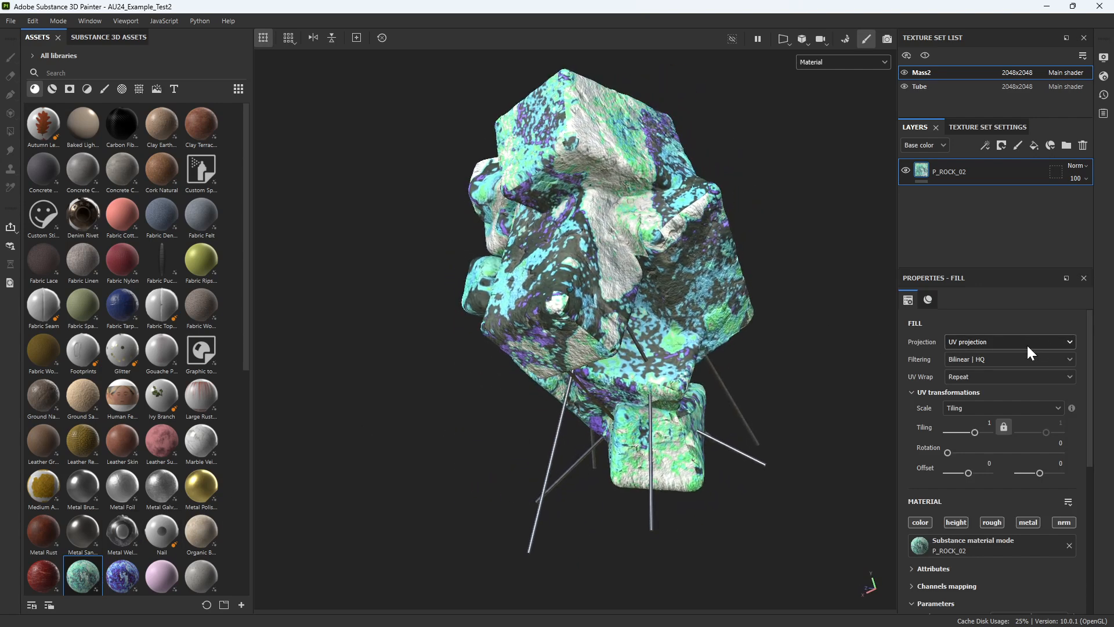
click(1026, 342)
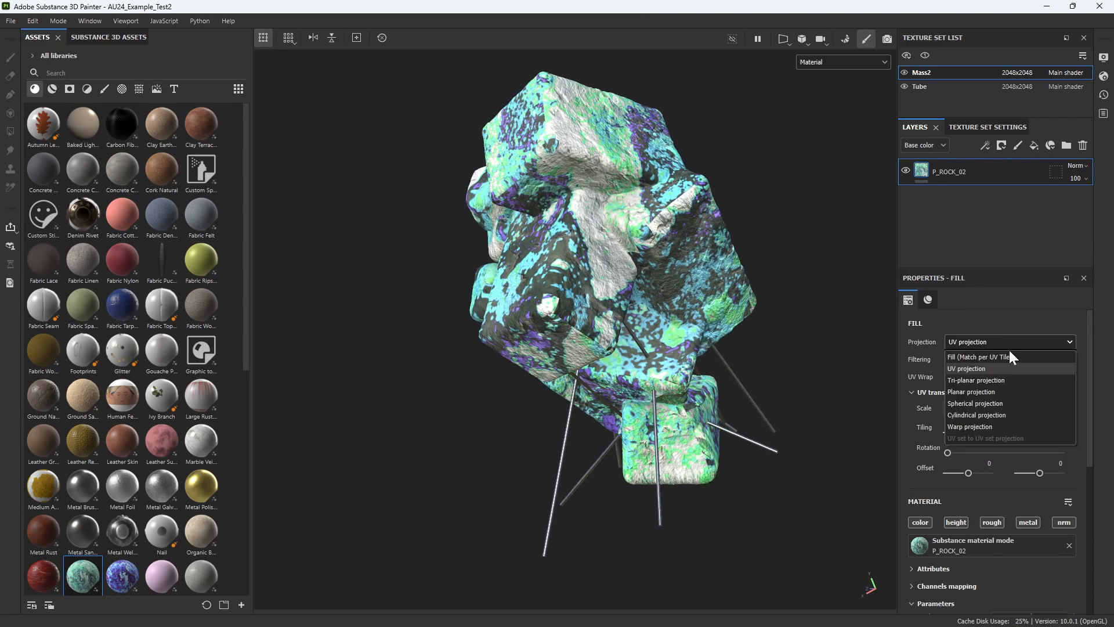
click(991, 380)
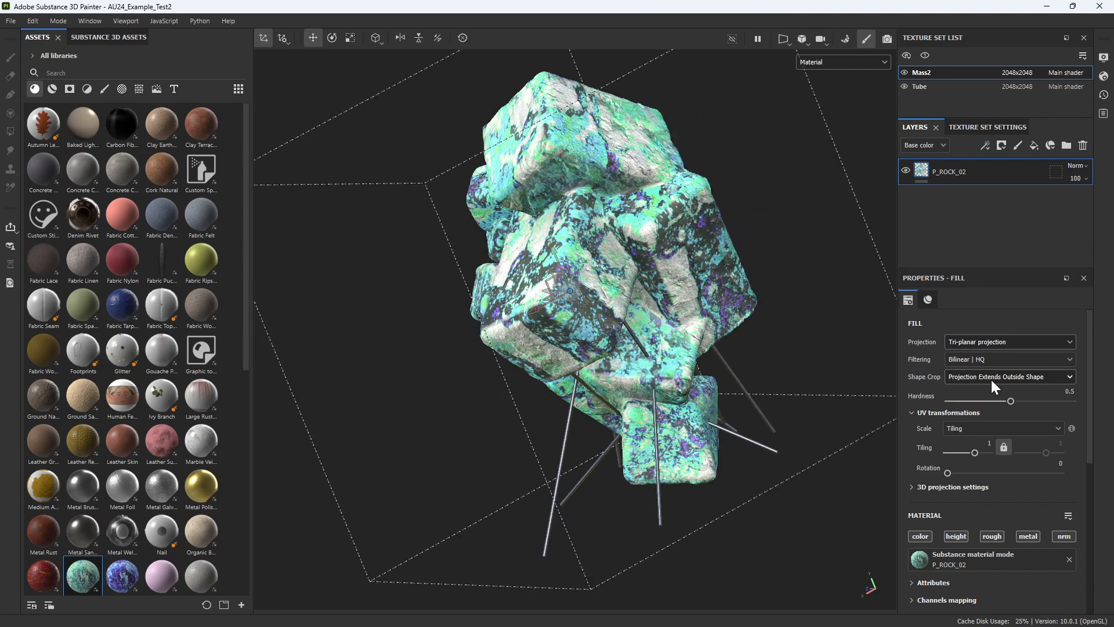
drag(975, 452, 980, 453)
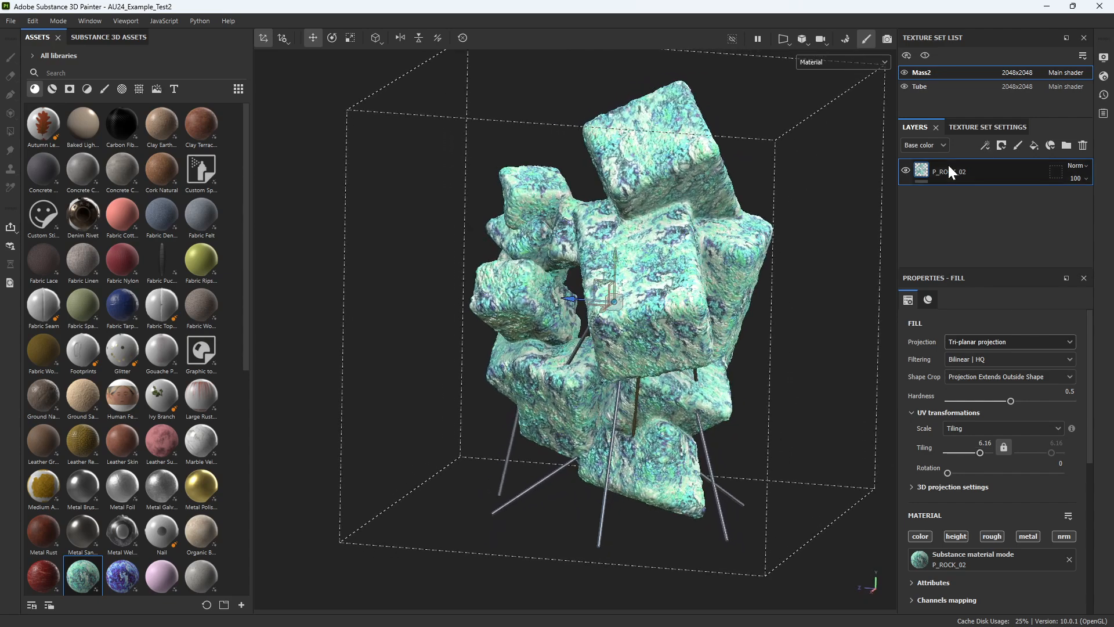
- Duplicate the P_ROCK_02 layer, set the copy's hue to about 0.52, and compare it with the original
right_click(949, 168)
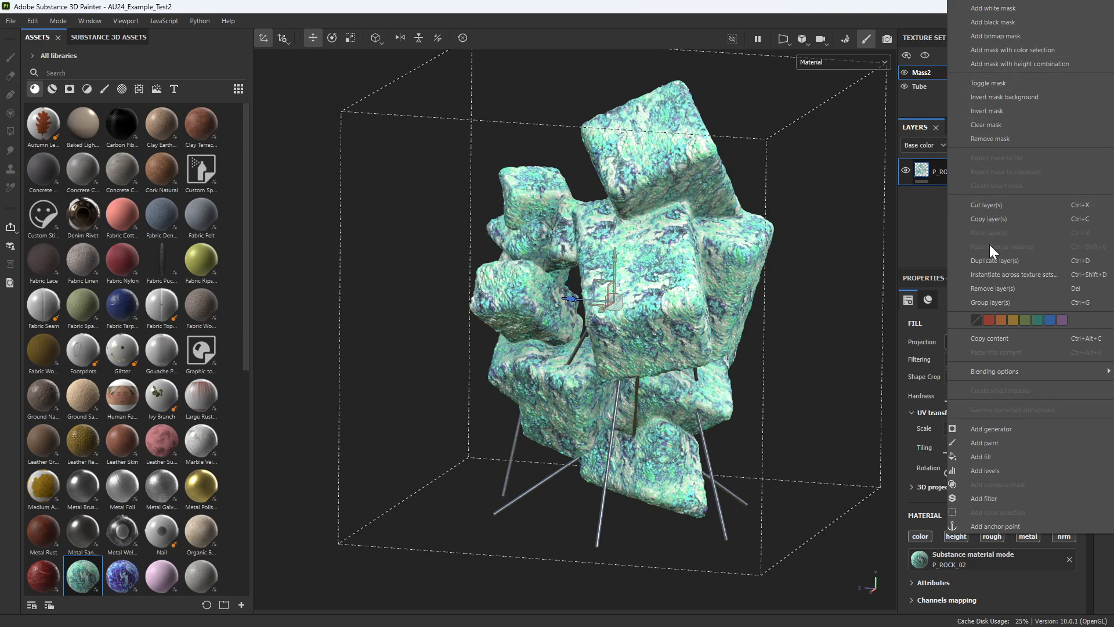
click(993, 262)
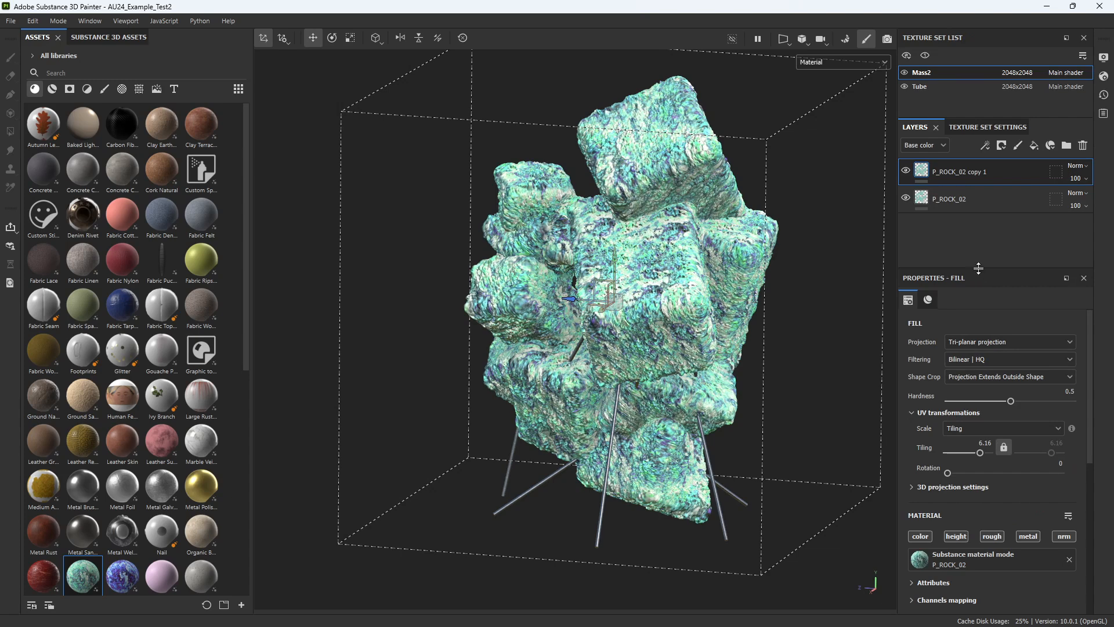
drag(978, 268, 978, 233)
scroll(987, 423, down, 10)
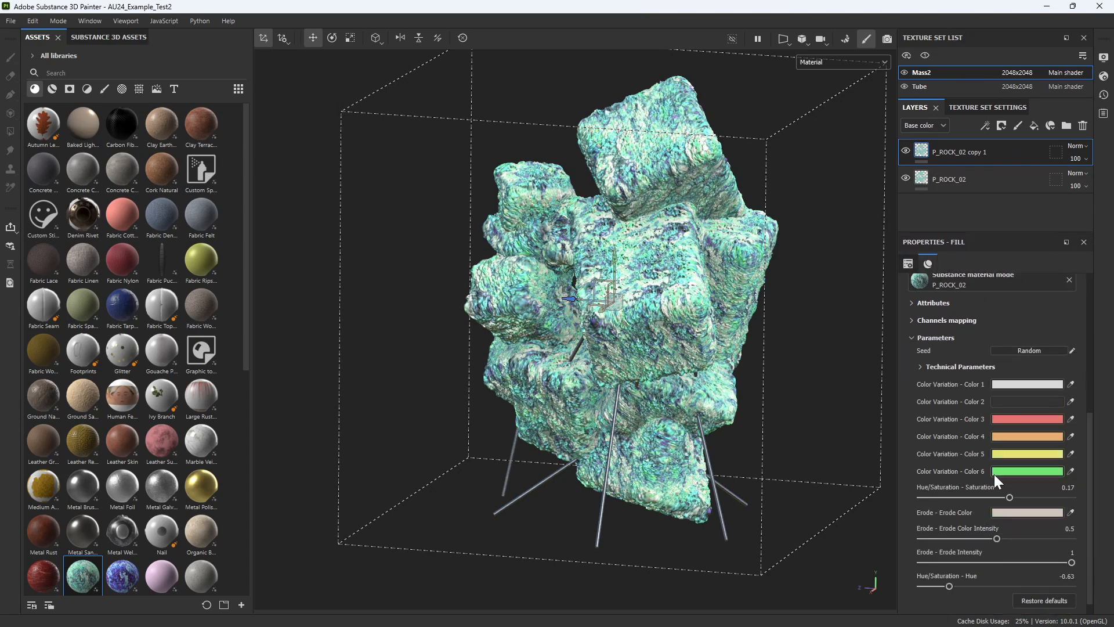
scroll(992, 487, down, 1)
click(1045, 568)
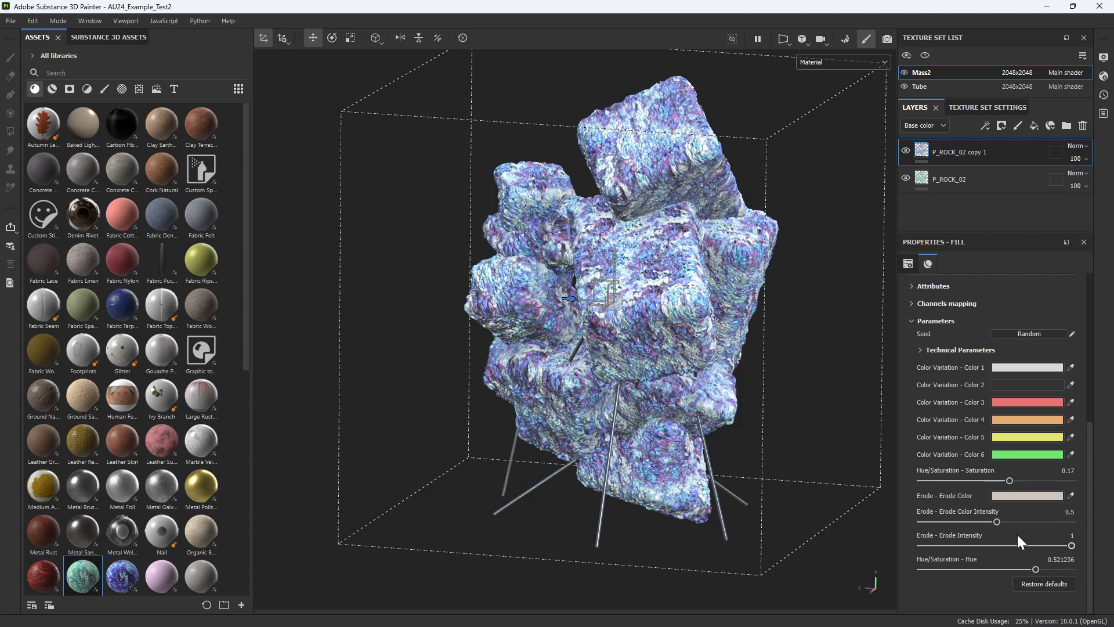
click(905, 151)
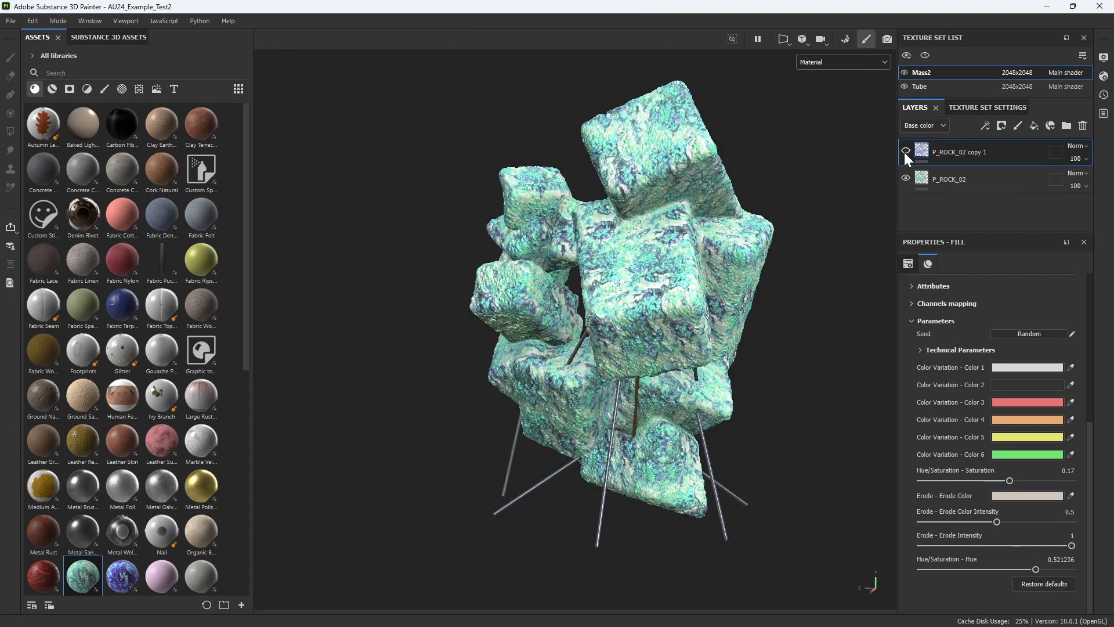
click(905, 151)
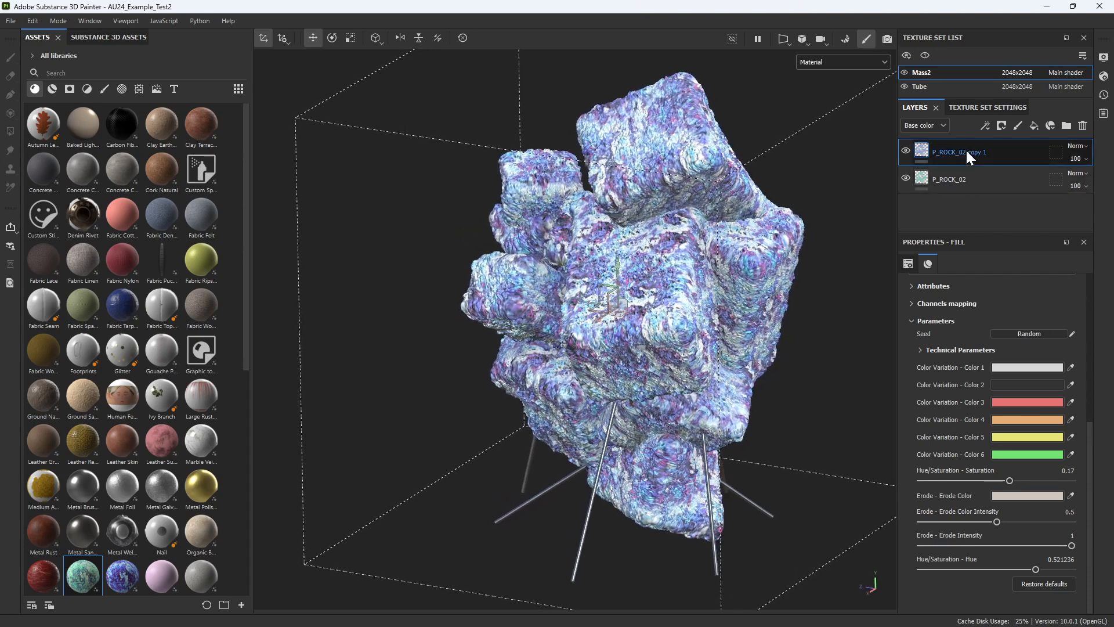
- Add a black mask to the P_ROCK_02 copy 1 layer
right_click(952, 153)
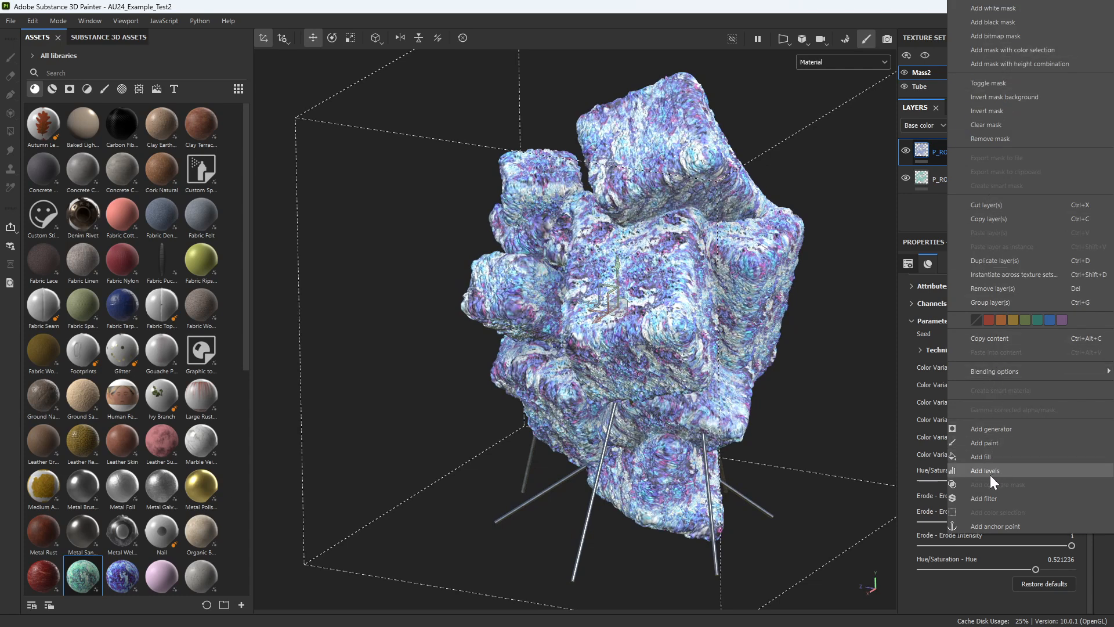
click(995, 22)
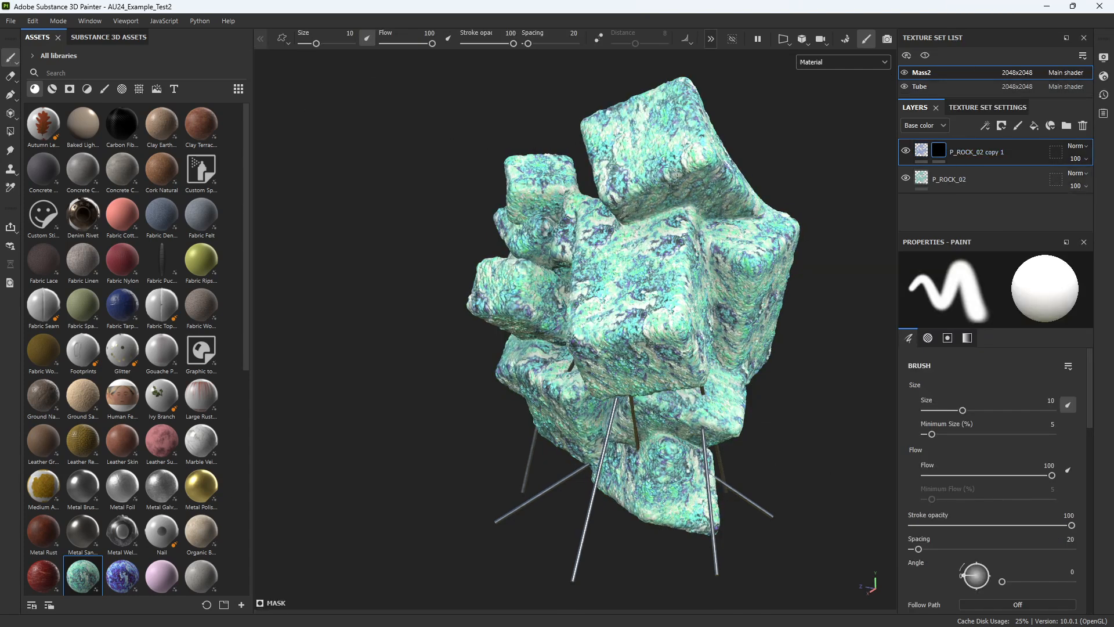
- Try painting a mask stroke across the uppermost block with the size 10 brush, and undo it
mouse_move(647, 182)
mouse_down()
mouse_move(678, 161)
mouse_move(693, 174)
mouse_move(655, 194)
mouse_move(612, 194)
mouse_move(734, 153)
mouse_move(738, 167)
mouse_up()
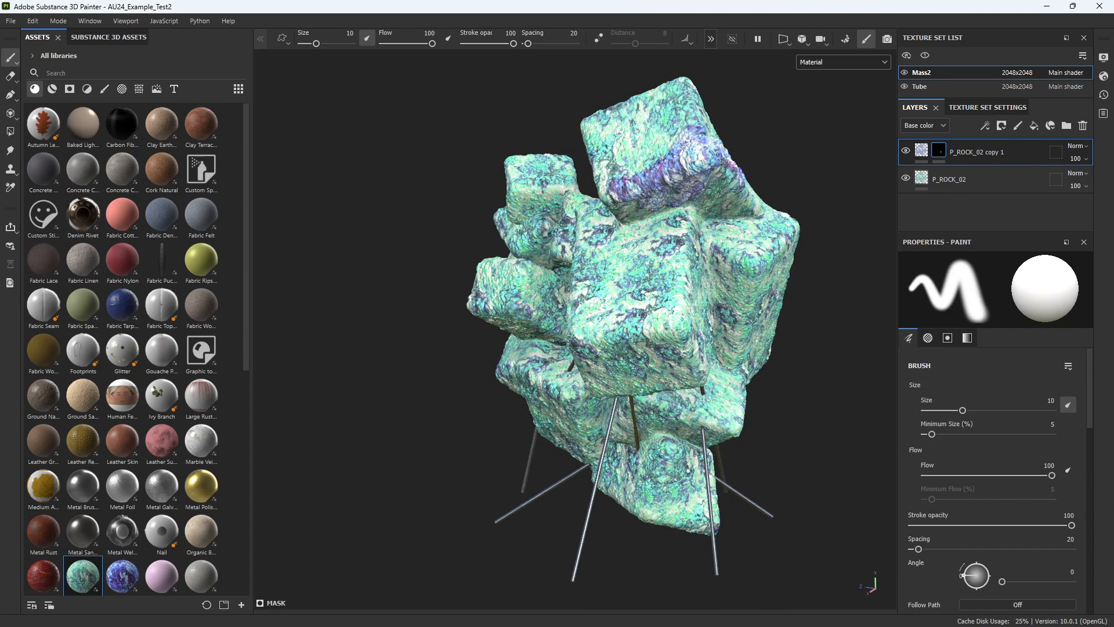
key(ctrl+z)
alt+drag(719, 129, 789, 147)
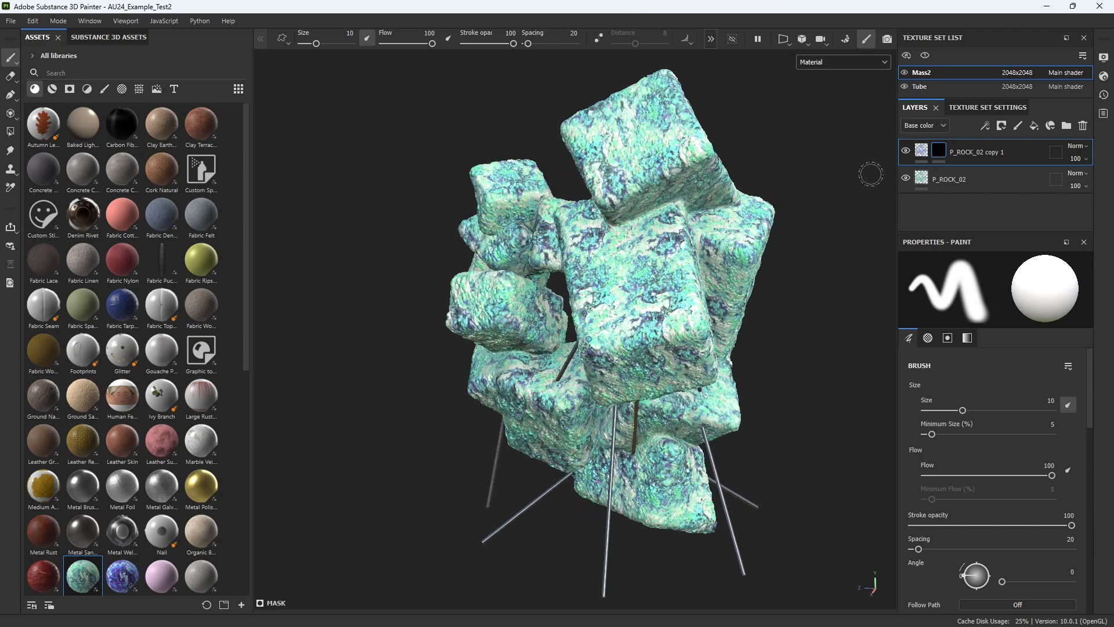
- Add a Mask Editor generator to the black mask of P_ROCK_02 copy 1 and compare its effect on the model
right_click(938, 152)
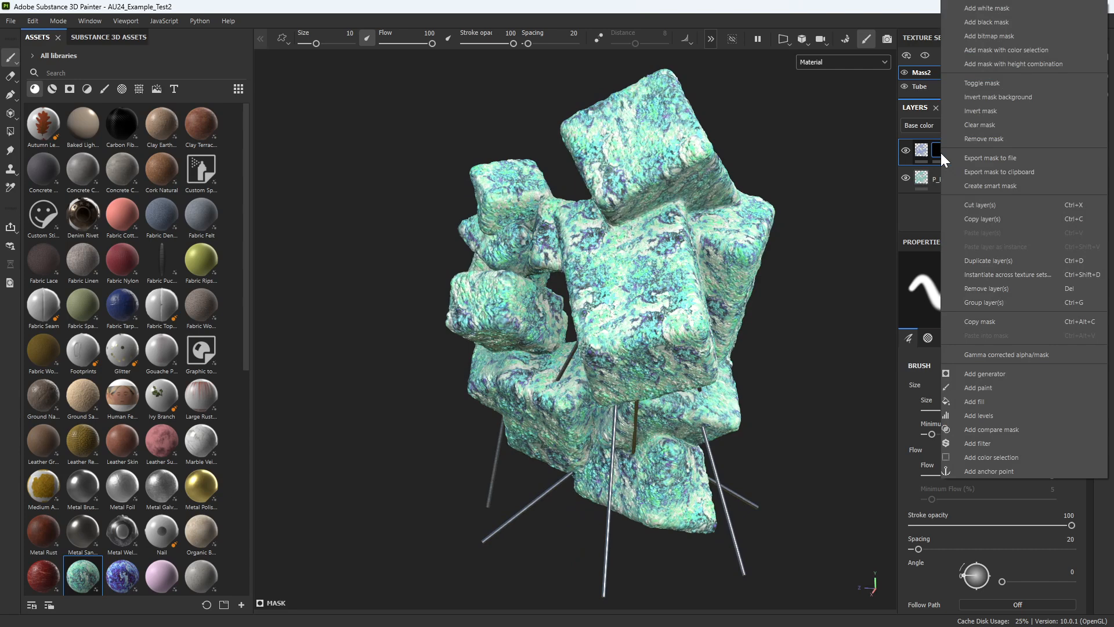
click(985, 372)
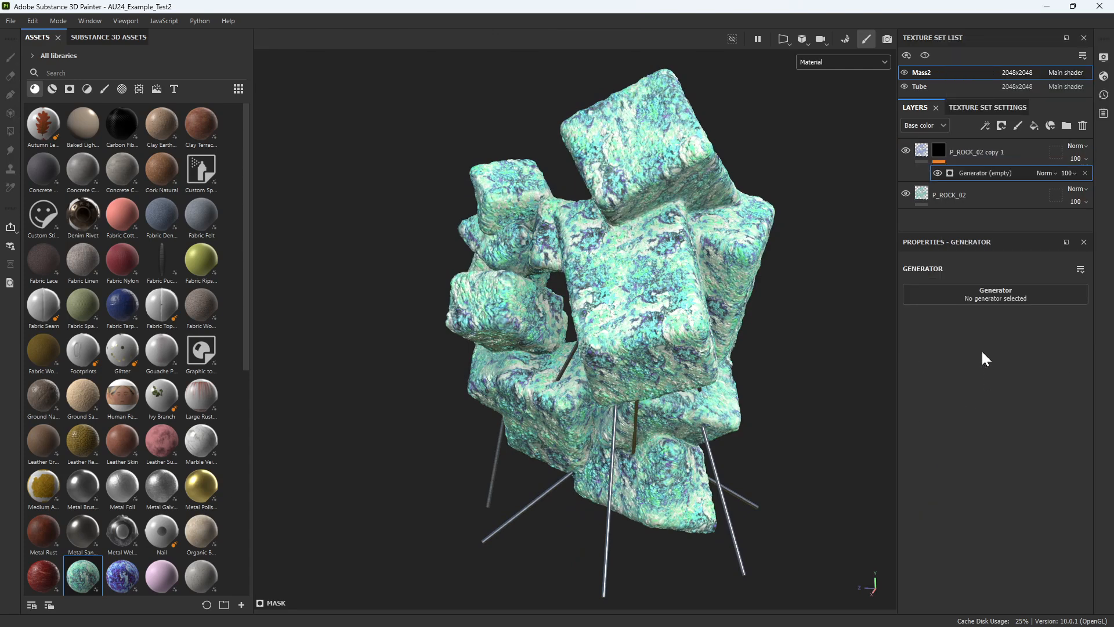
click(991, 300)
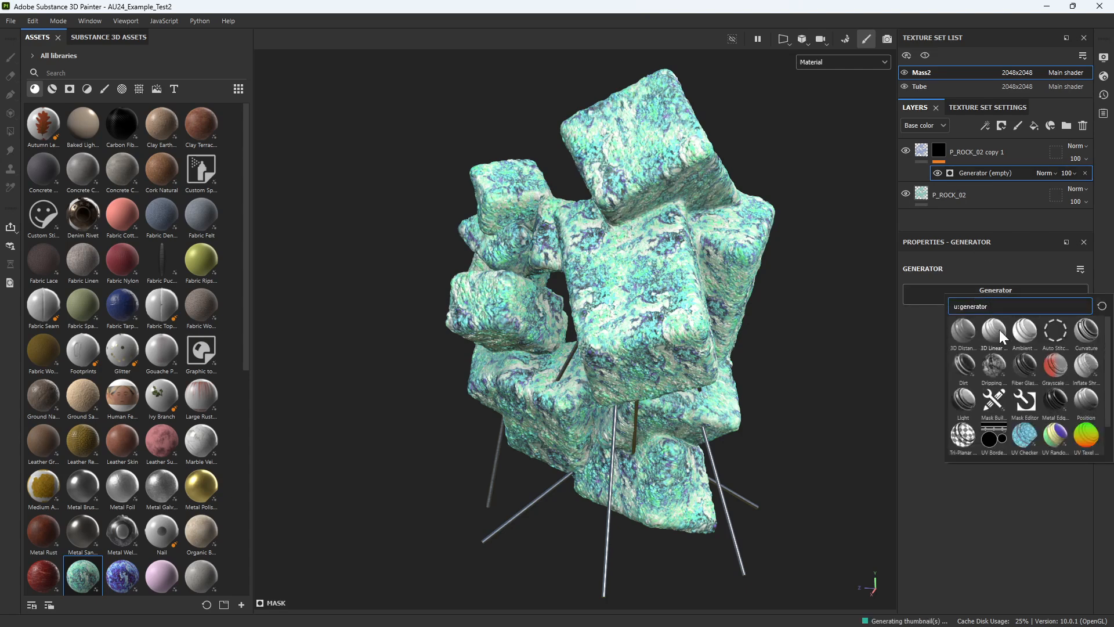
click(1026, 400)
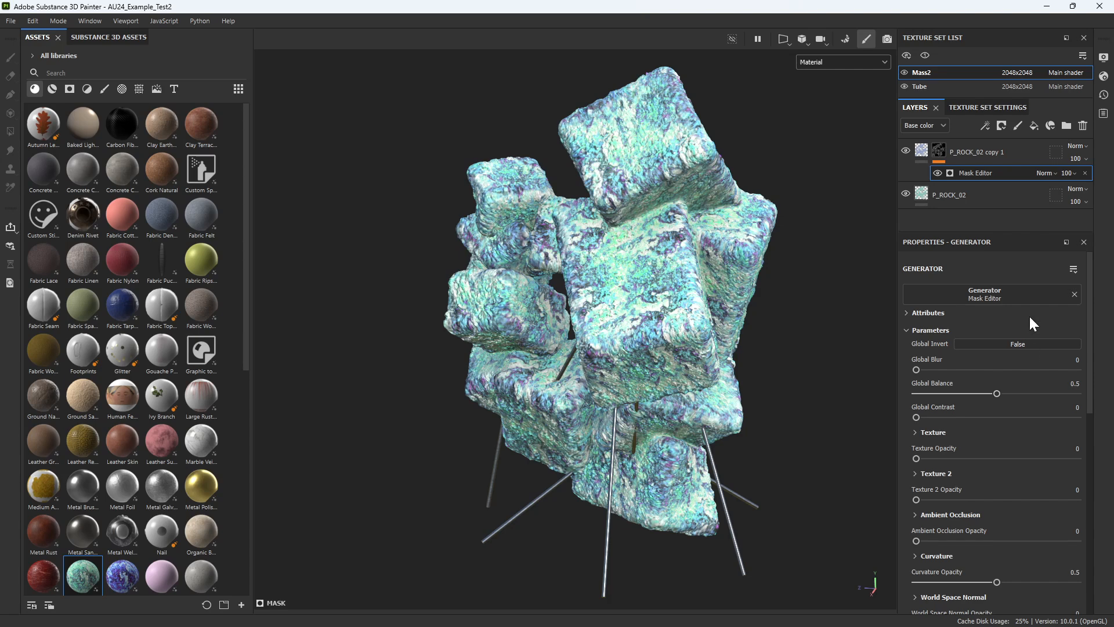
click(938, 173)
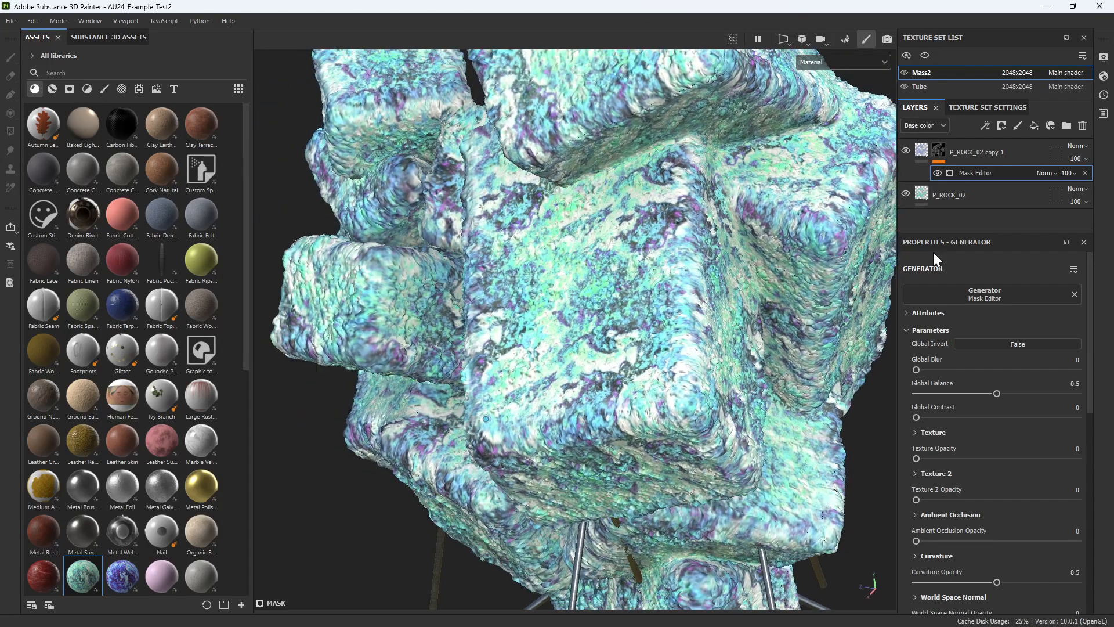
- Look through the Mask Editor's parameters and image inputs, and set Curvature Opacity to 0
scroll(980, 430, down, 3)
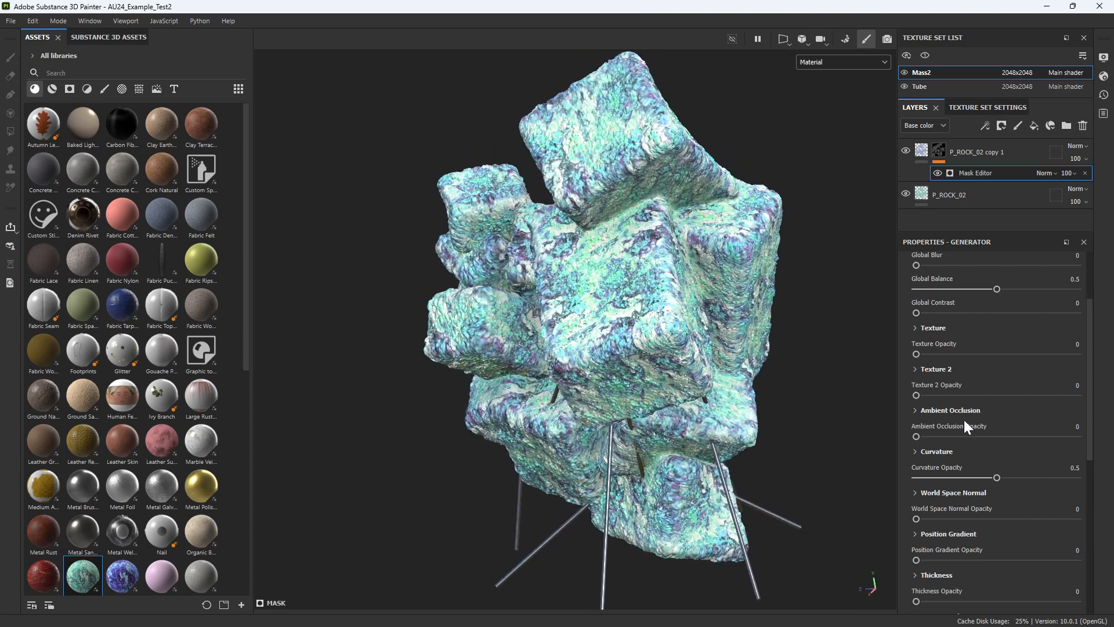
scroll(973, 448, down, 10)
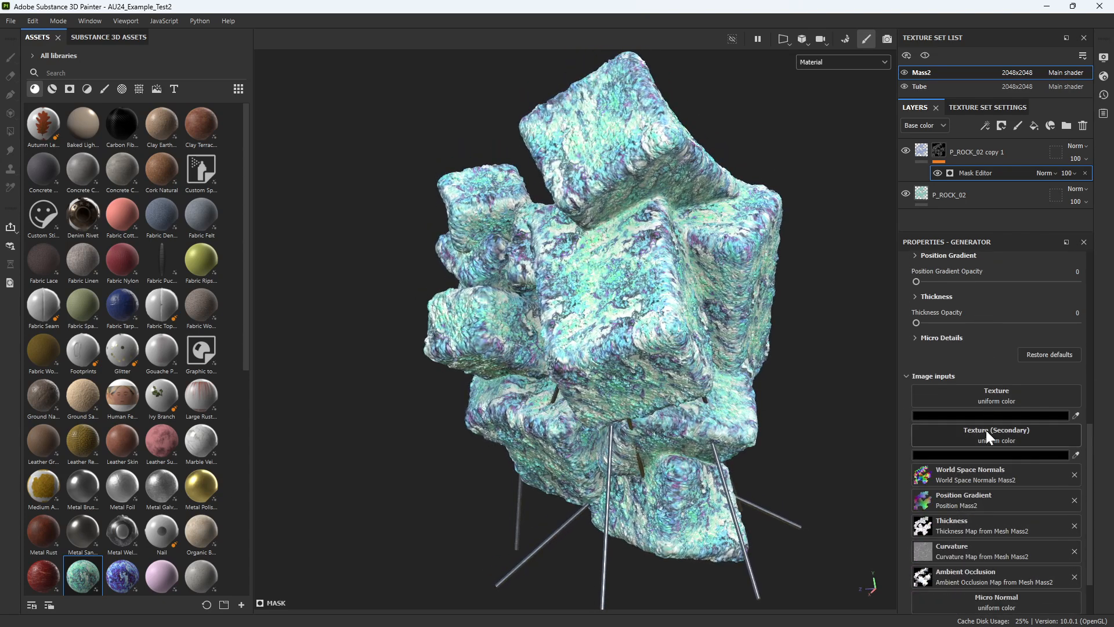
scroll(983, 423, up, 10)
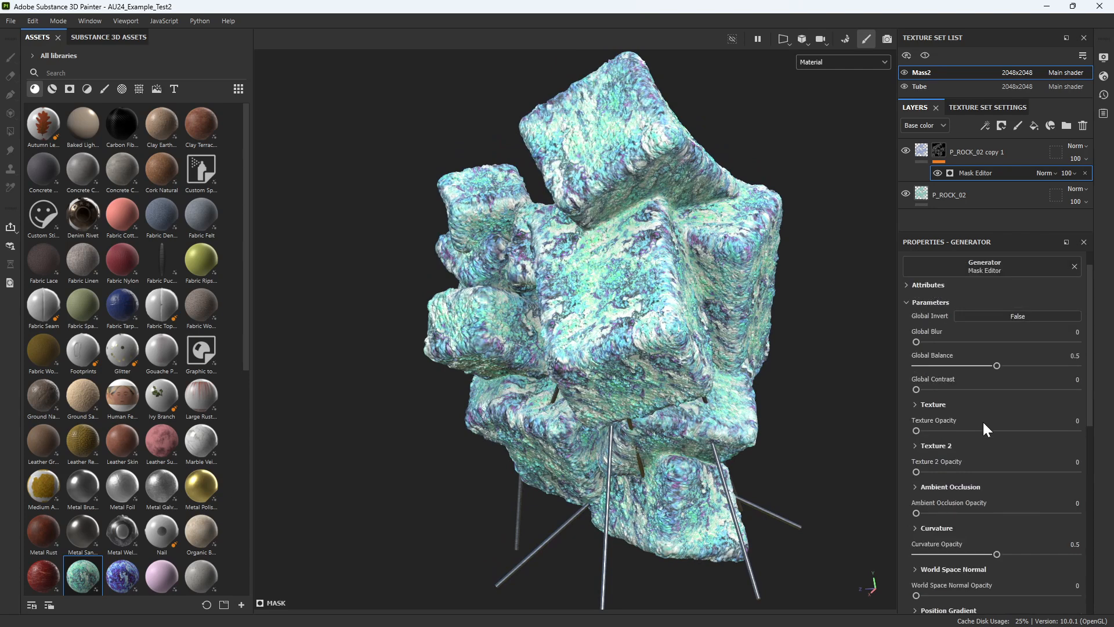
scroll(940, 353, down, 3)
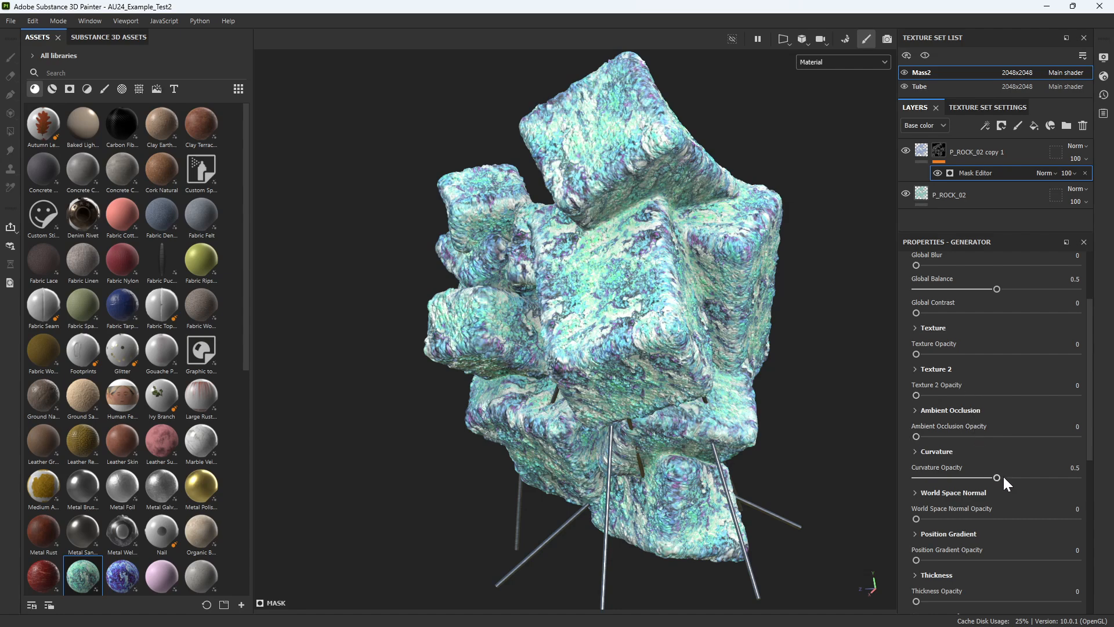
drag(998, 476, 851, 477)
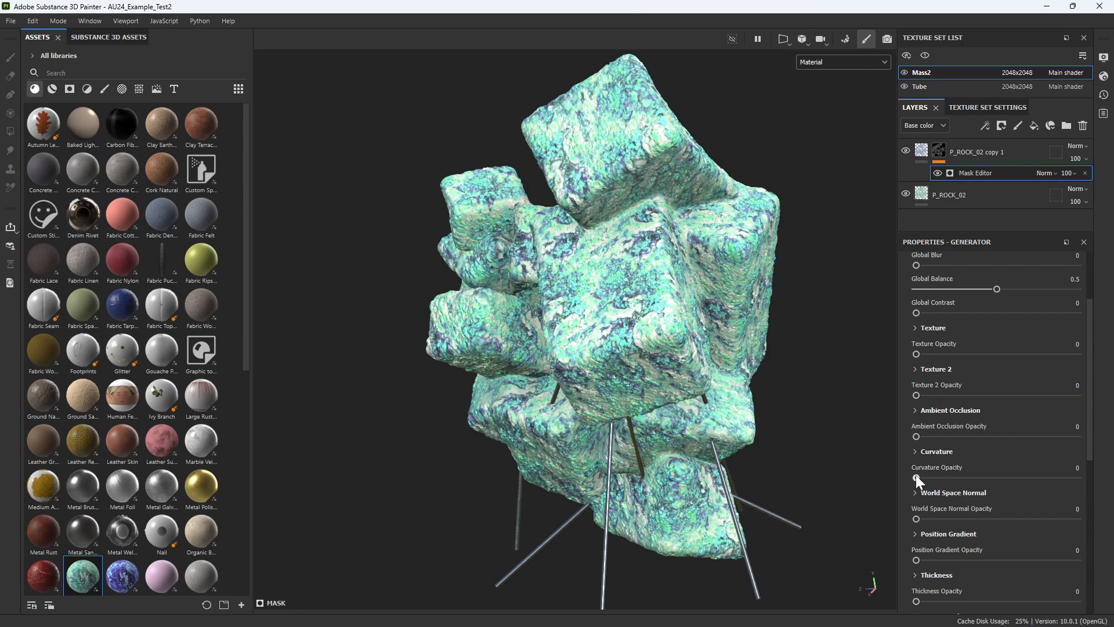
- Set the Mask Editor's Curvature Opacity to 1 and inspect the block edges up close
drag(916, 477, 1095, 478)
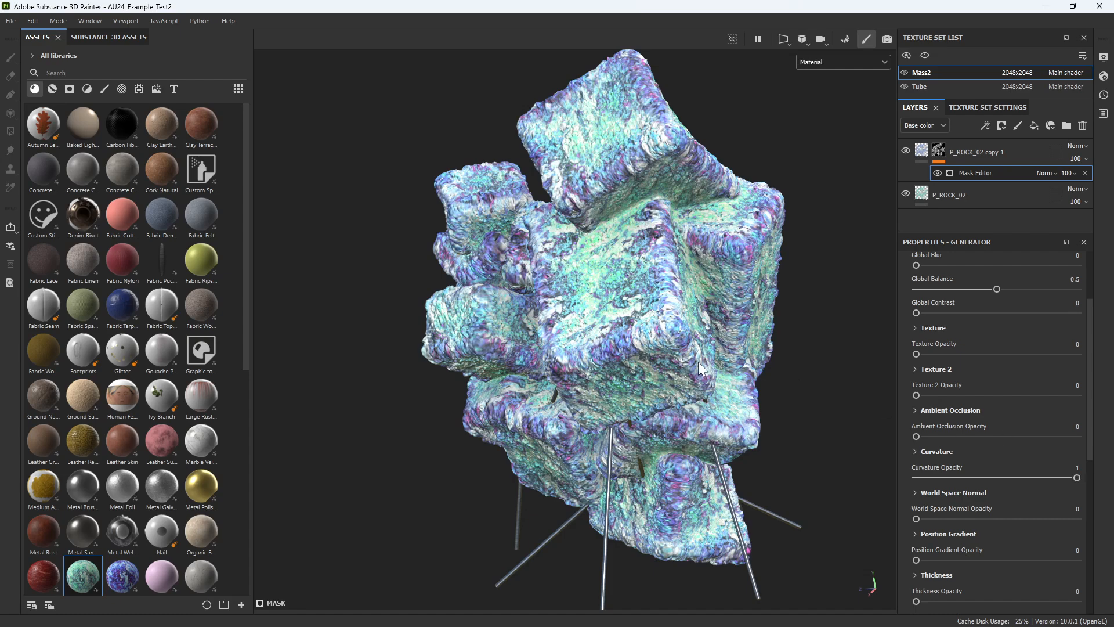
alt+middle_drag(695, 360, 762, 340)
alt+drag(695, 360, 754, 348)
alt+middle_drag(661, 151, 639, 189)
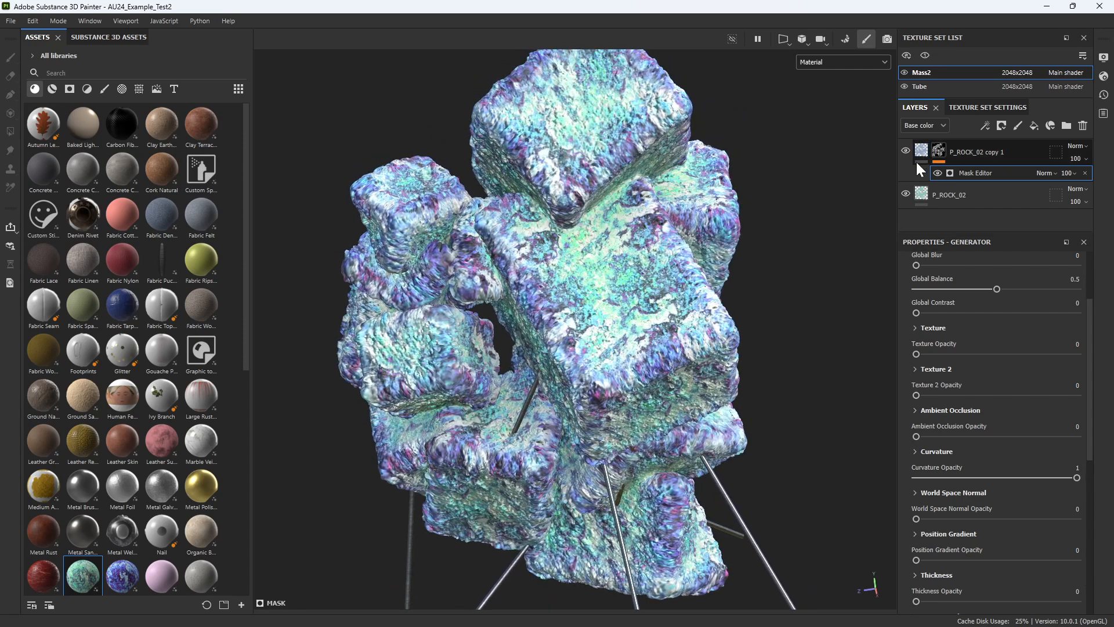
- Hide the base P_ROCK_02 layer to examine the masked copy's coverage on the blocks, and show it again
click(905, 194)
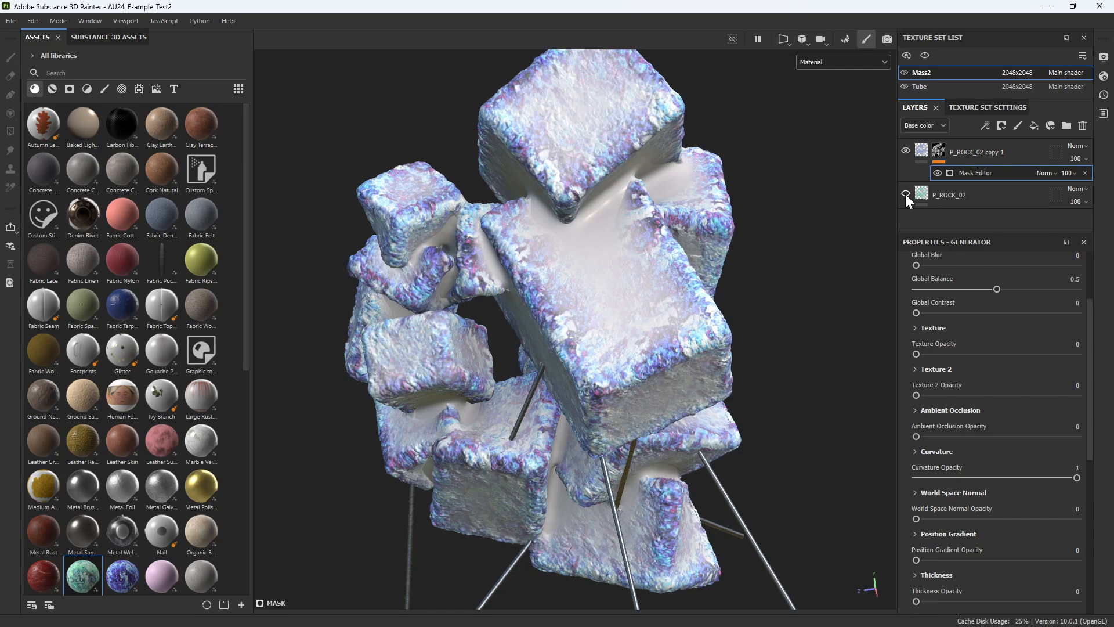
click(905, 194)
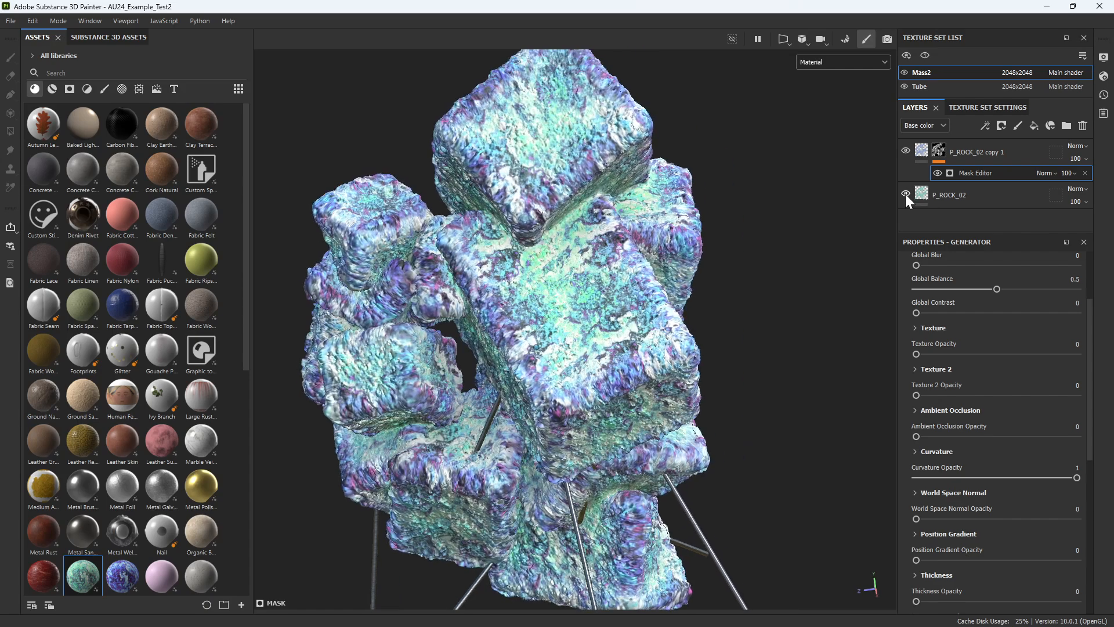
scroll(757, 184, up, 1)
mouse_move(760, 180)
alt+middle_down()
mouse_move(841, 116)
mouse_move(786, 141)
mouse_move(776, 188)
alt+middle_up()
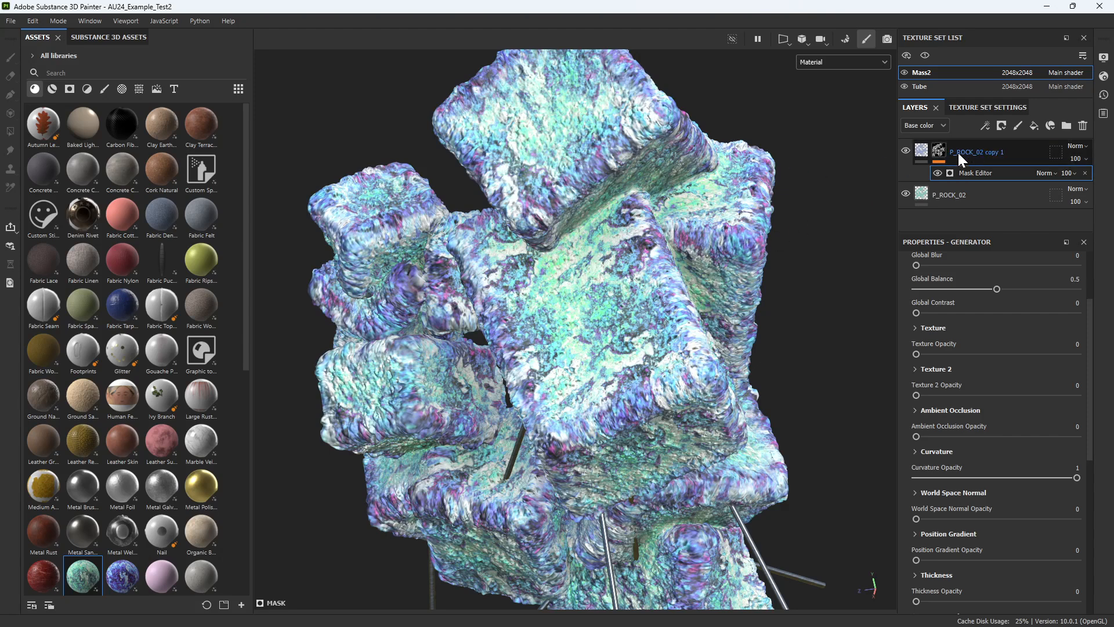
- Show the layer stack's Height channel and set the height opacity of P_ROCK_02 copy 1 to 0
click(921, 149)
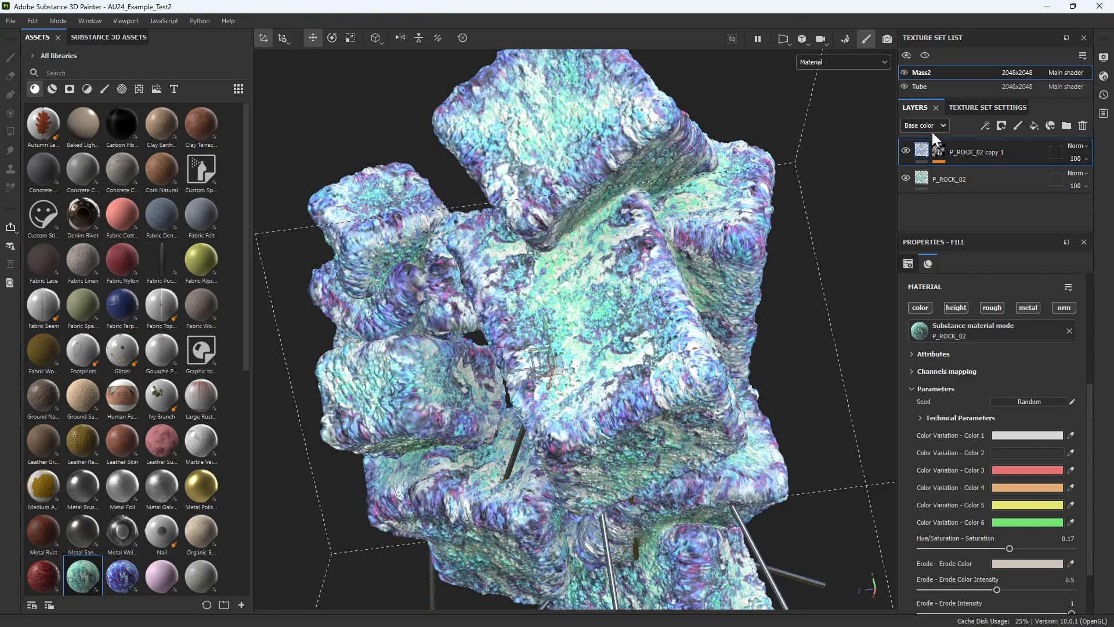
click(940, 126)
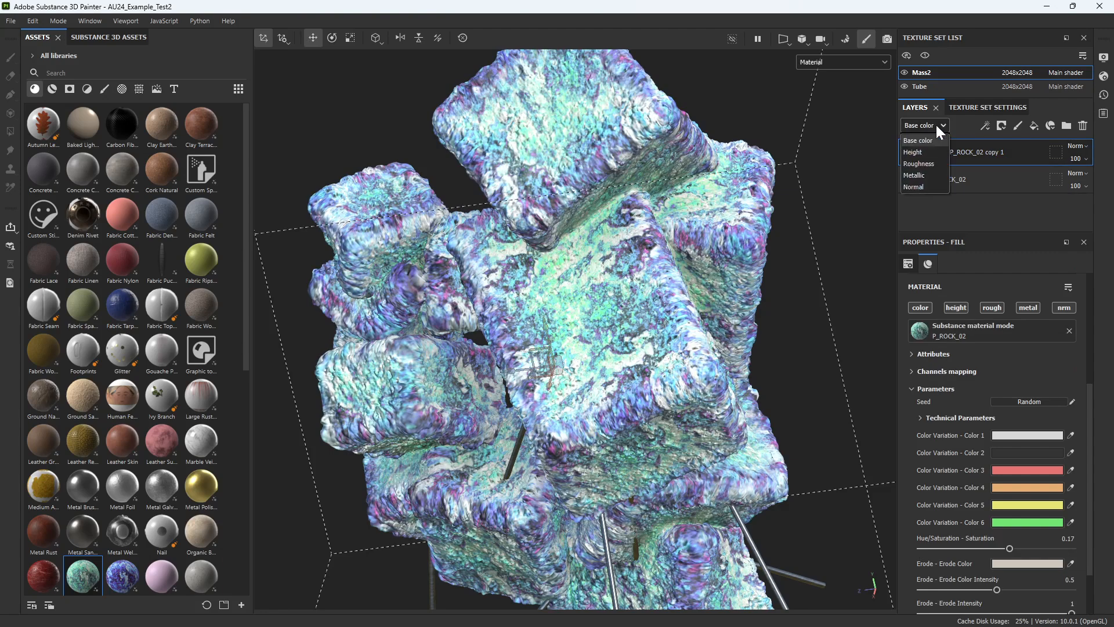
click(921, 152)
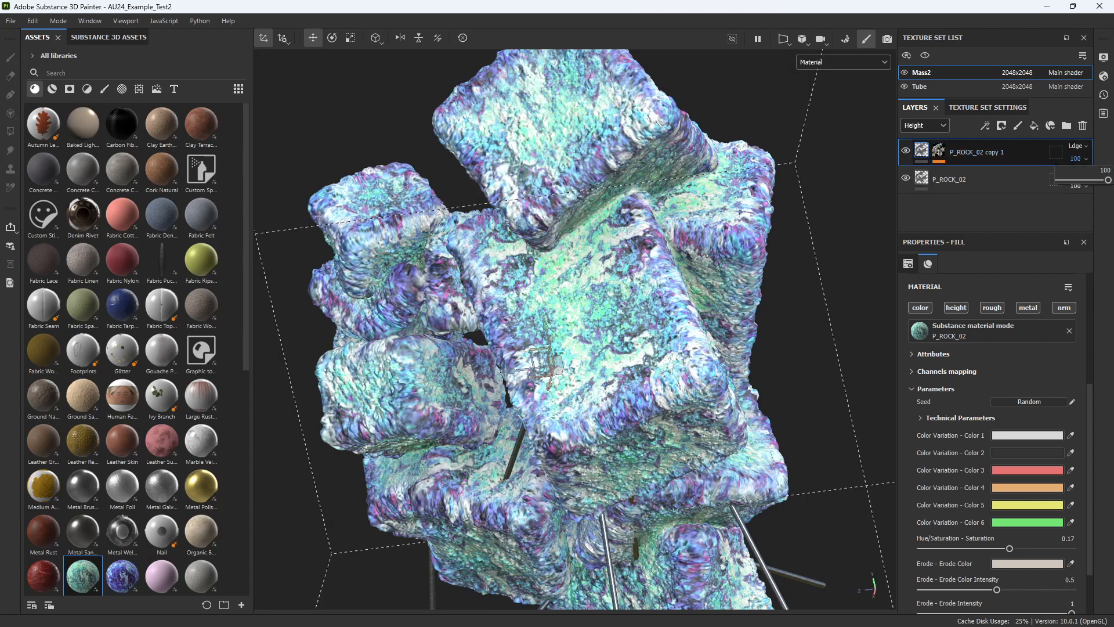
drag(1106, 180, 1019, 183)
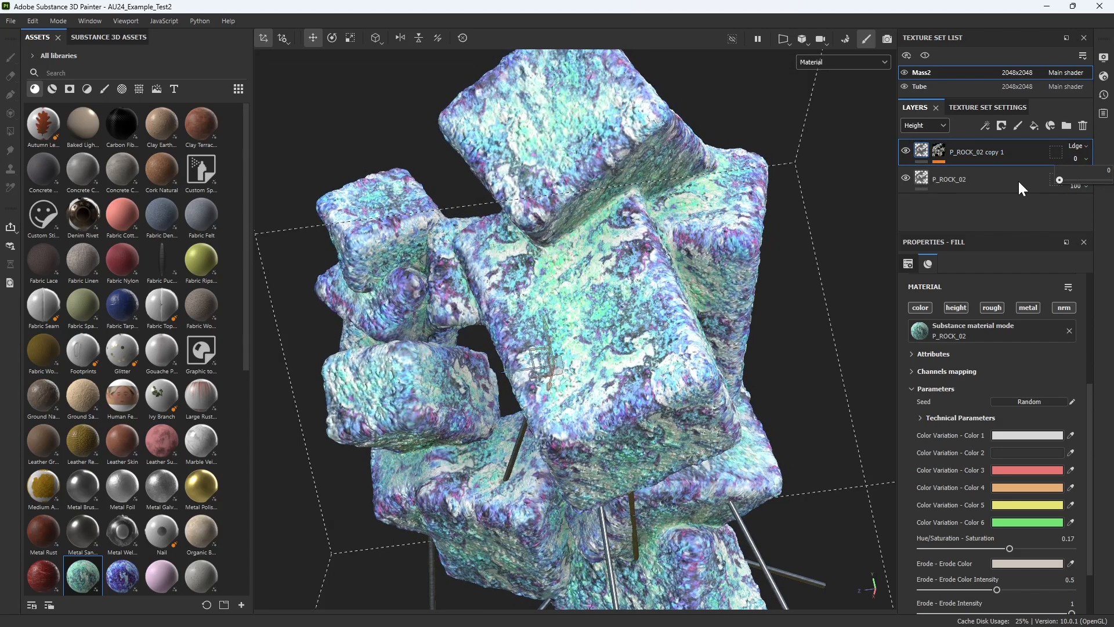
click(1011, 181)
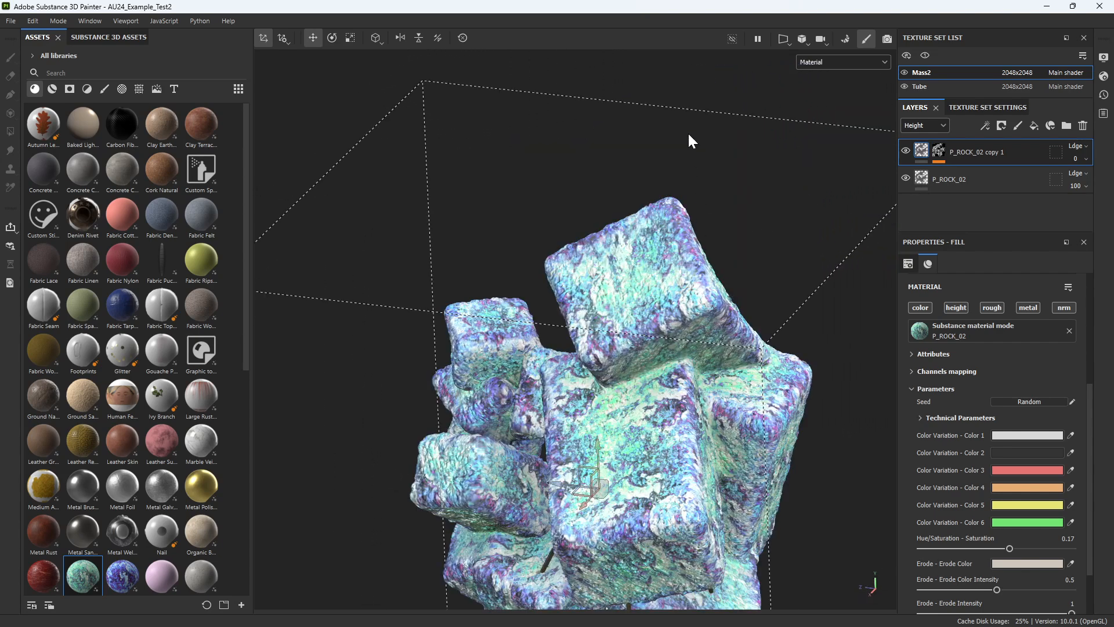
- Examine the whole block model from a wider view and frame it again
scroll(692, 299, down, 1)
scroll(691, 300, down, 2)
scroll(693, 412, up, 1)
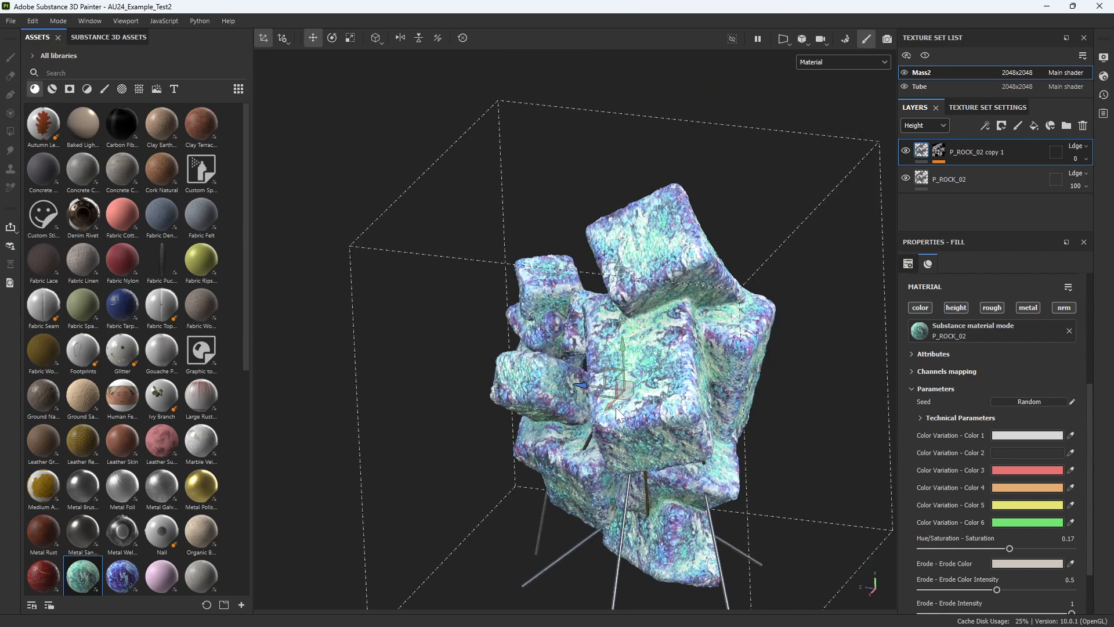
alt+middle_drag(615, 388, 616, 287)
alt+drag(616, 287, 600, 333)
alt+middle_drag(601, 333, 858, 223)
alt+drag(621, 328, 638, 316)
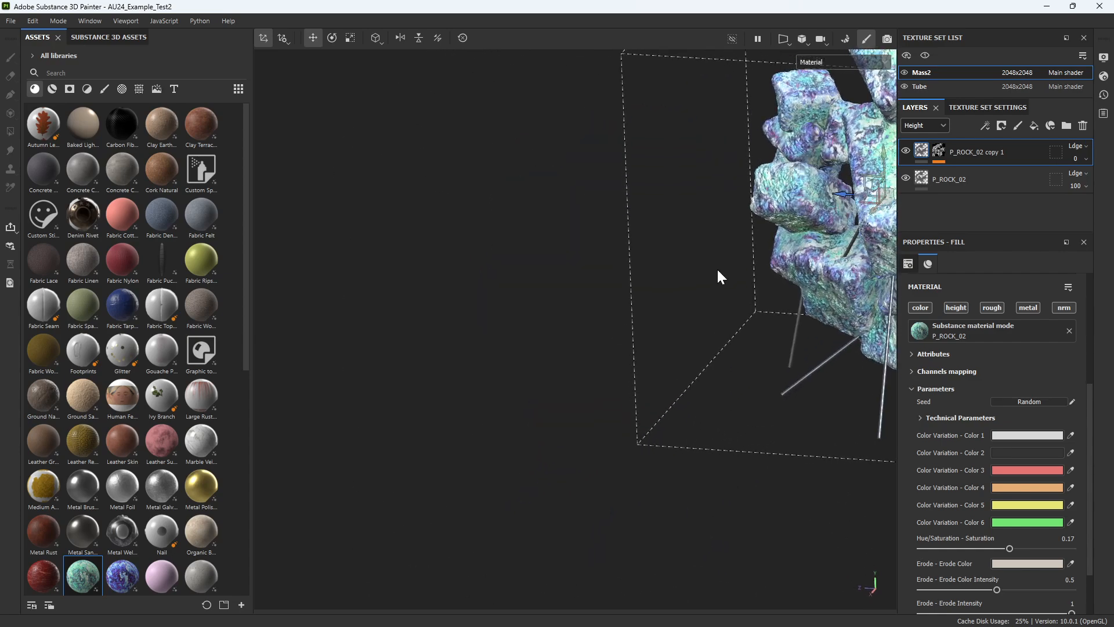
key(f)
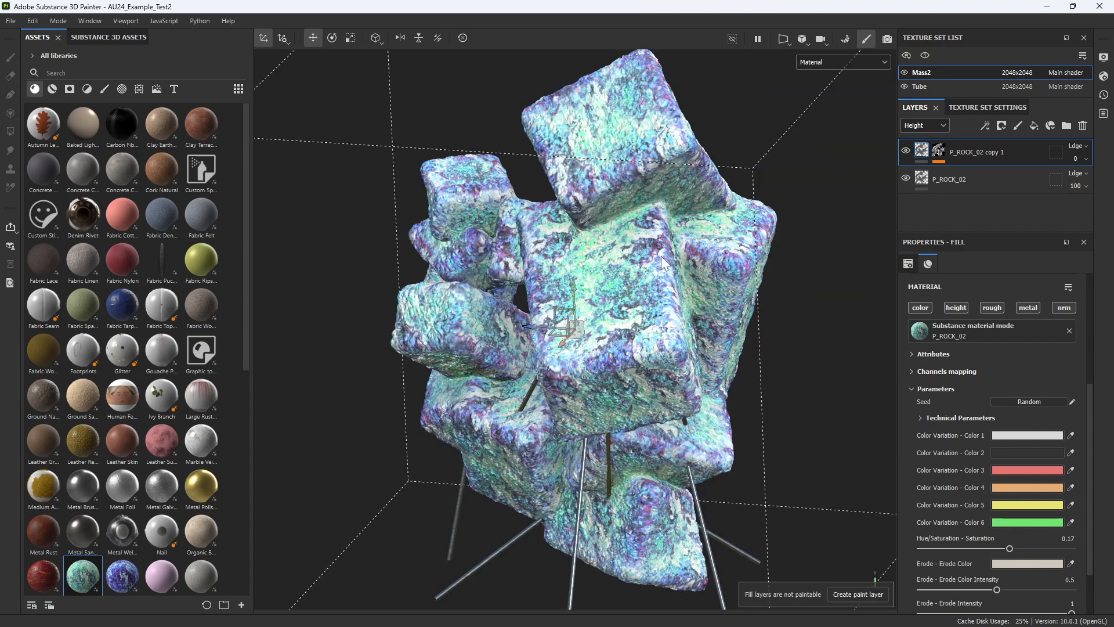
scroll(625, 313, down, 1)
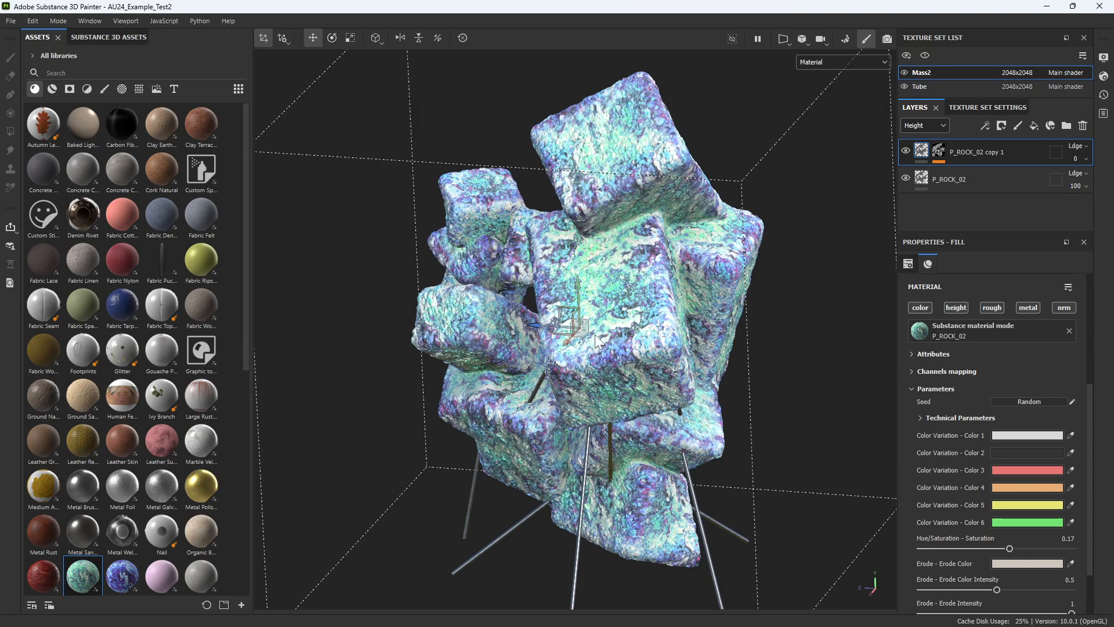
- Reopen the Mask Editor generator on the mask of P_ROCK_02 copy 1 and set Curvature Opacity to 1
click(940, 151)
click(974, 172)
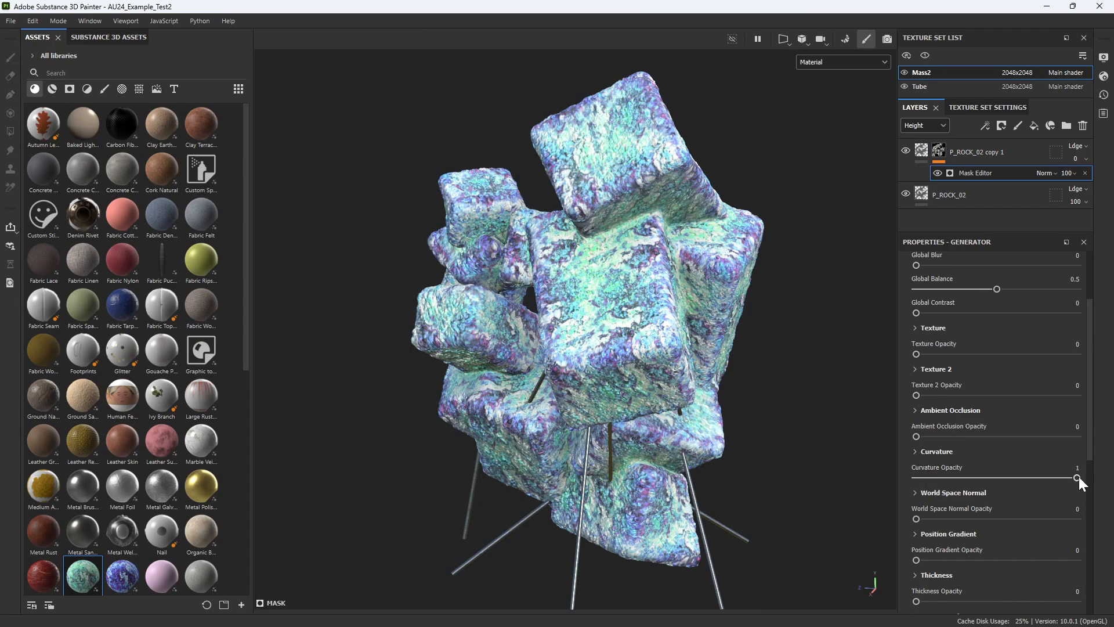
drag(1078, 477, 1107, 485)
scroll(963, 499, down, 2)
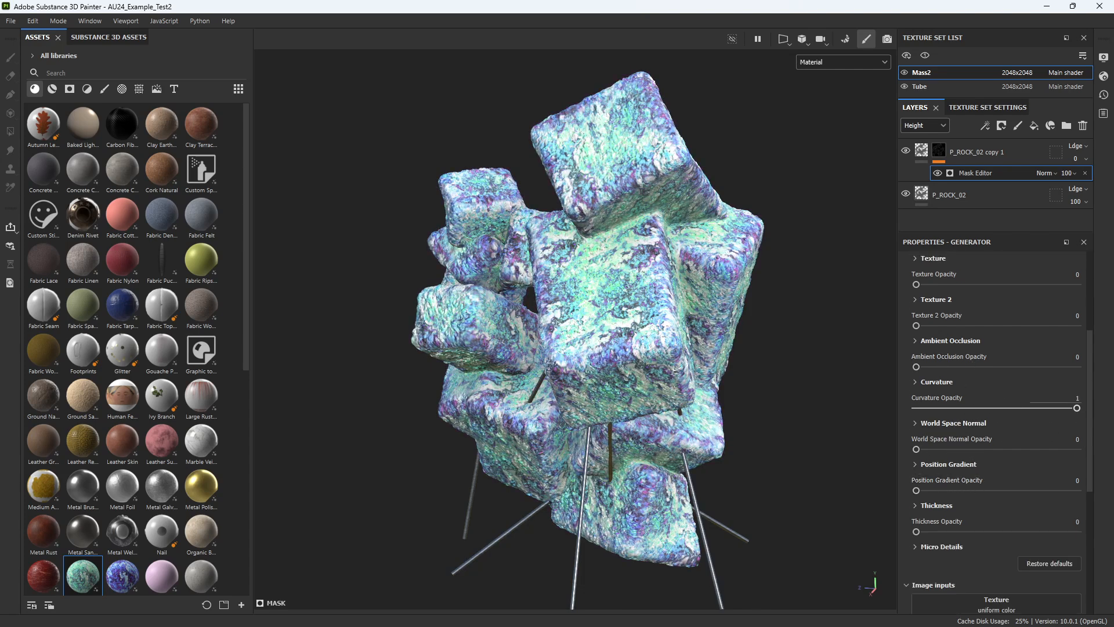
- Try Curvature Opacity at 0 and look into the Mask Editor's Position Gradient settings
drag(976, 406, 854, 398)
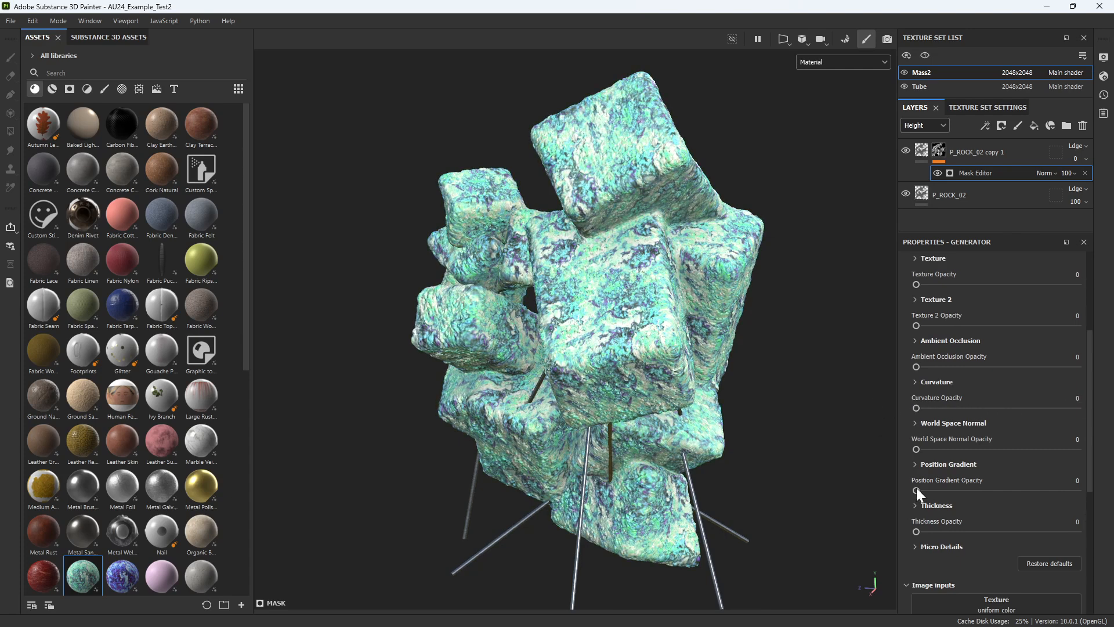
click(916, 464)
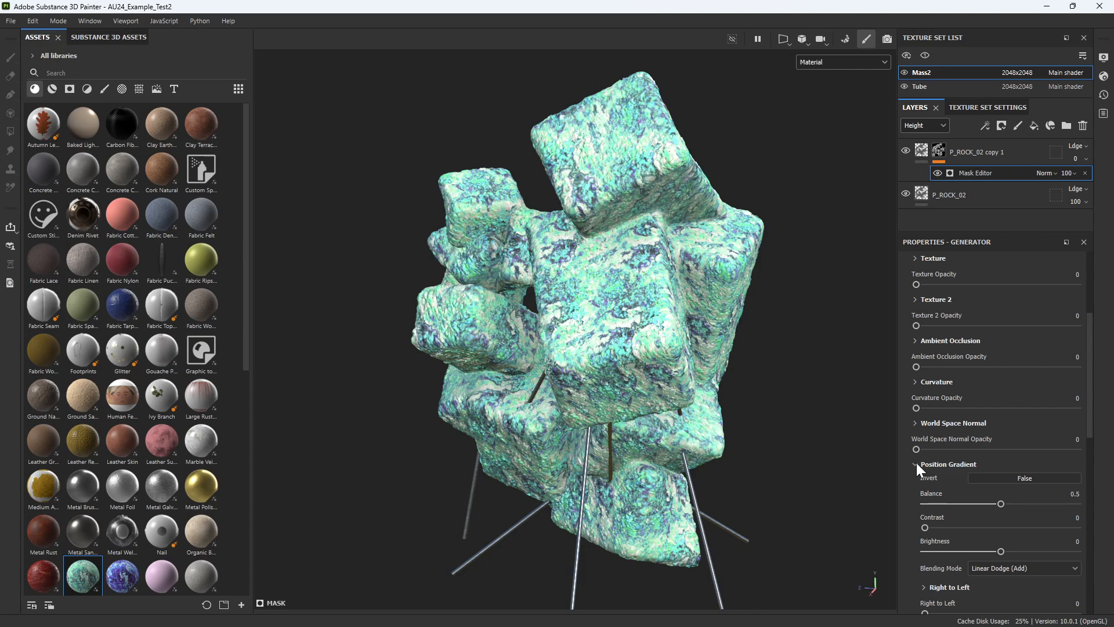
click(917, 464)
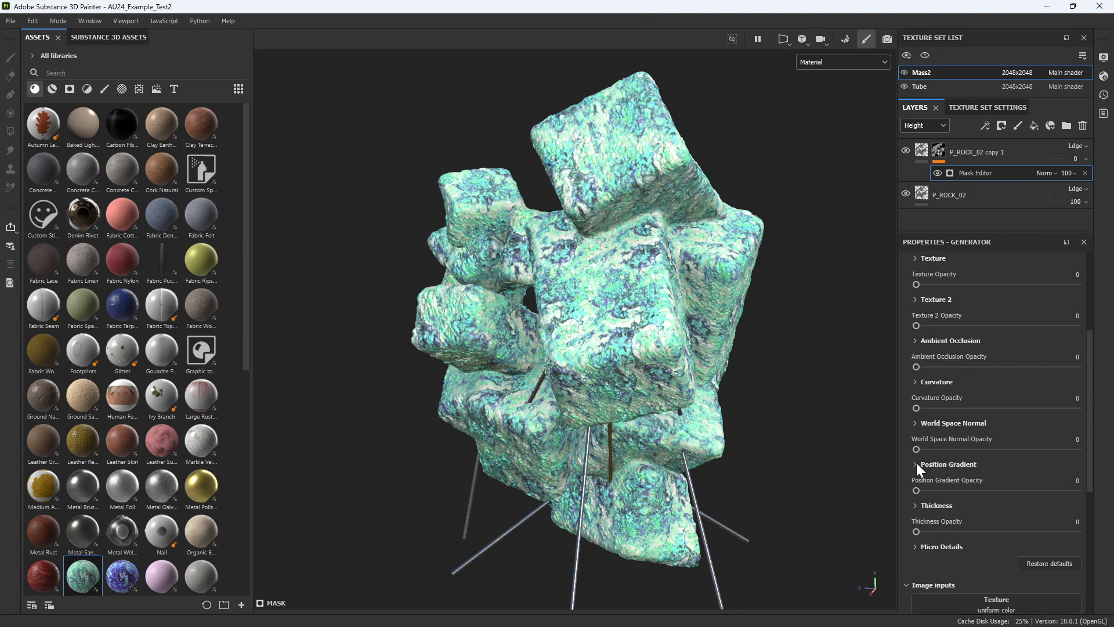
scroll(974, 395, up, 5)
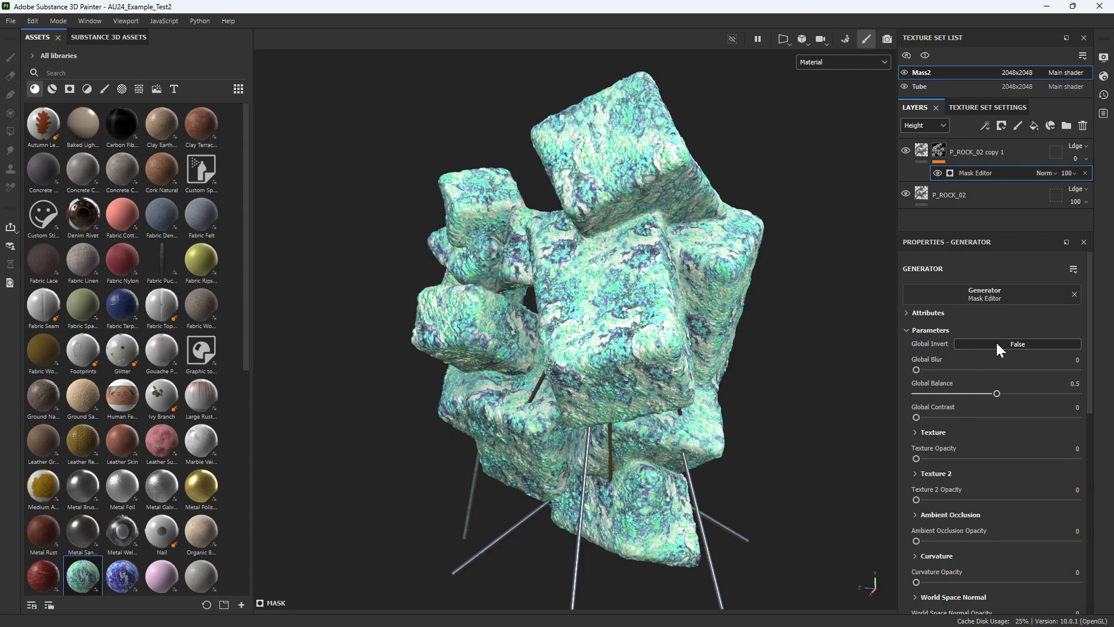
scroll(980, 441, down, 2)
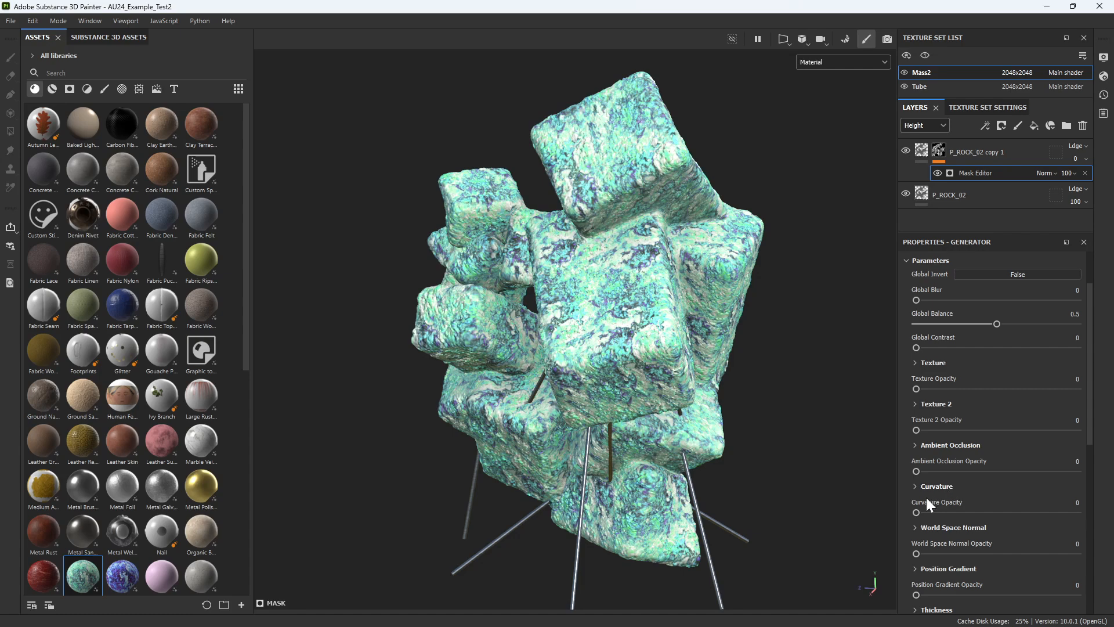
- Set the Mask Editor's Curvature Opacity to 1 and Global Invert to True
drag(916, 513, 1073, 510)
scroll(1010, 416, up, 2)
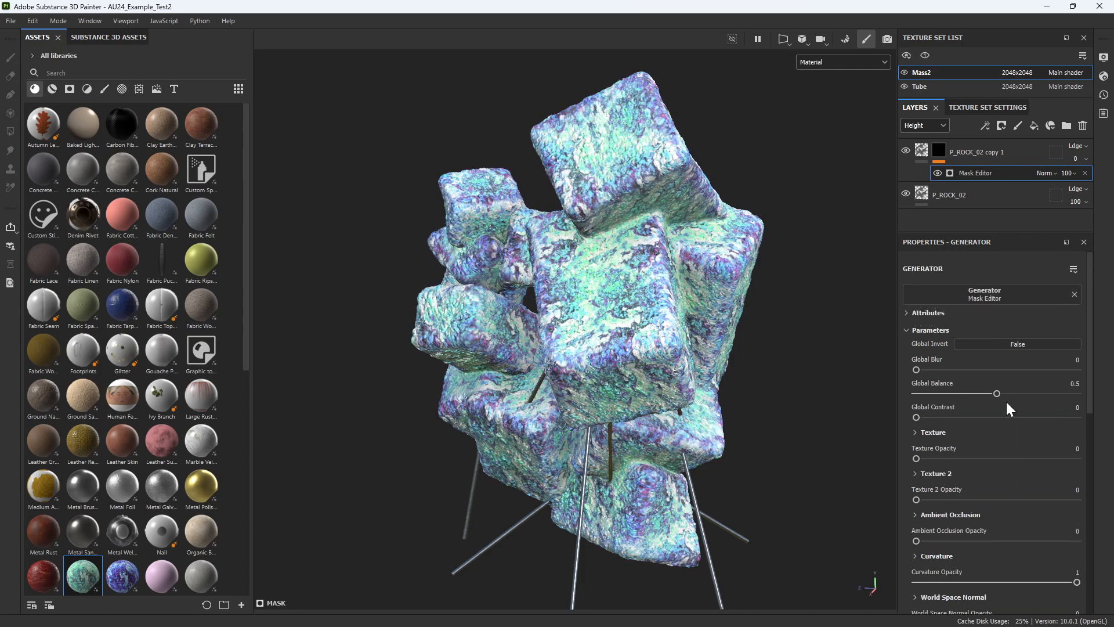
click(1020, 344)
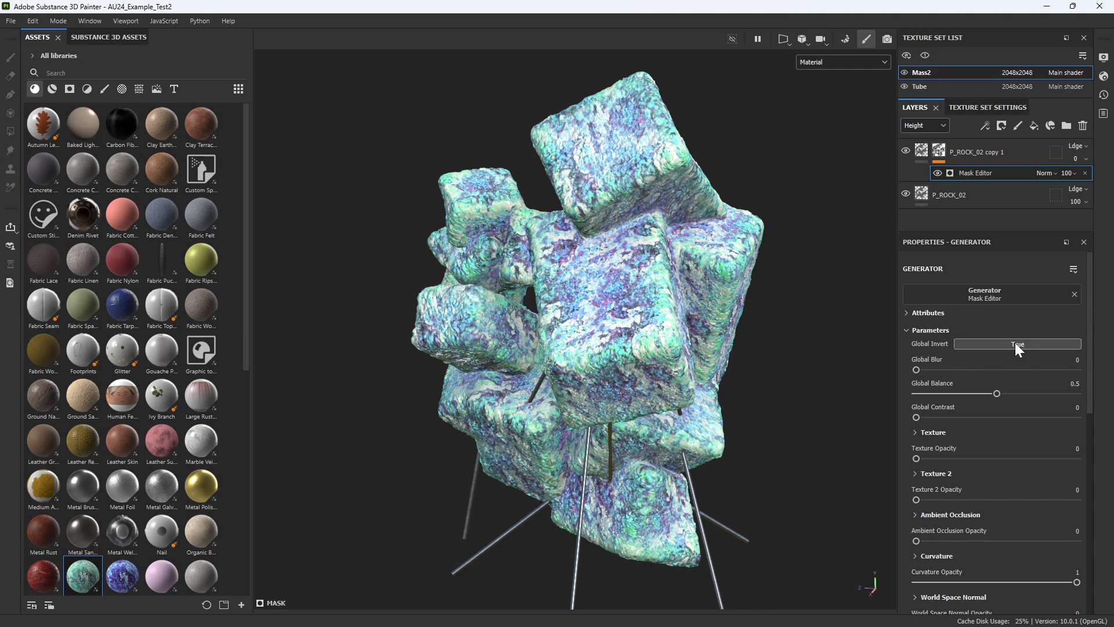
scroll(1026, 441, down, 3)
scroll(1028, 449, up, 3)
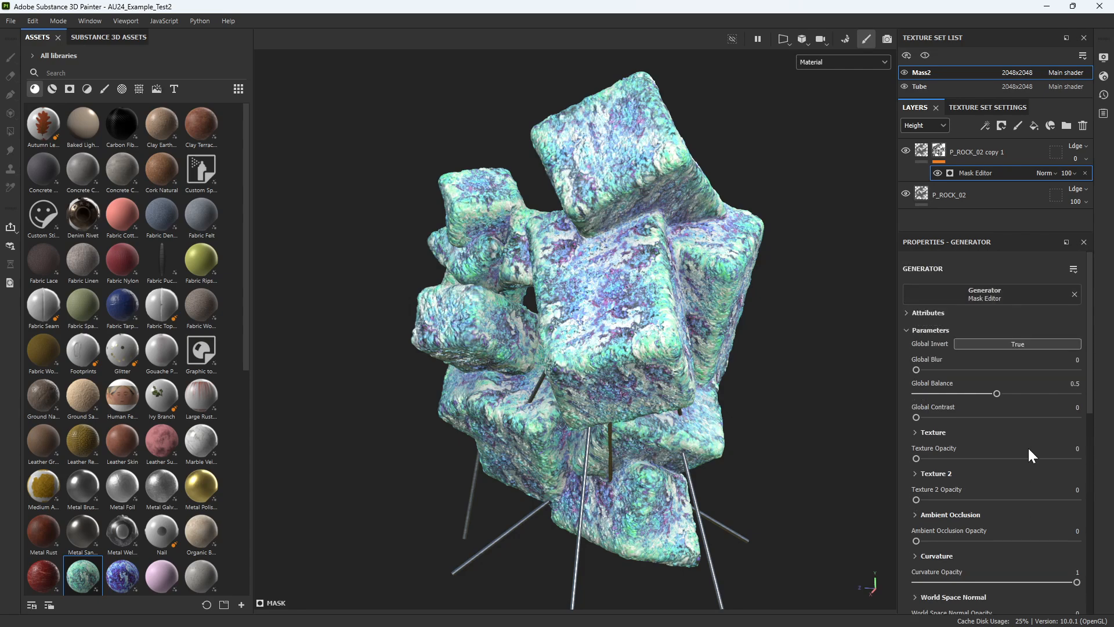
- Search the texture assets for "grung" and assign Grunge Paper Ripped to the Mask Editor's Texture image input
scroll(1015, 391, down, 10)
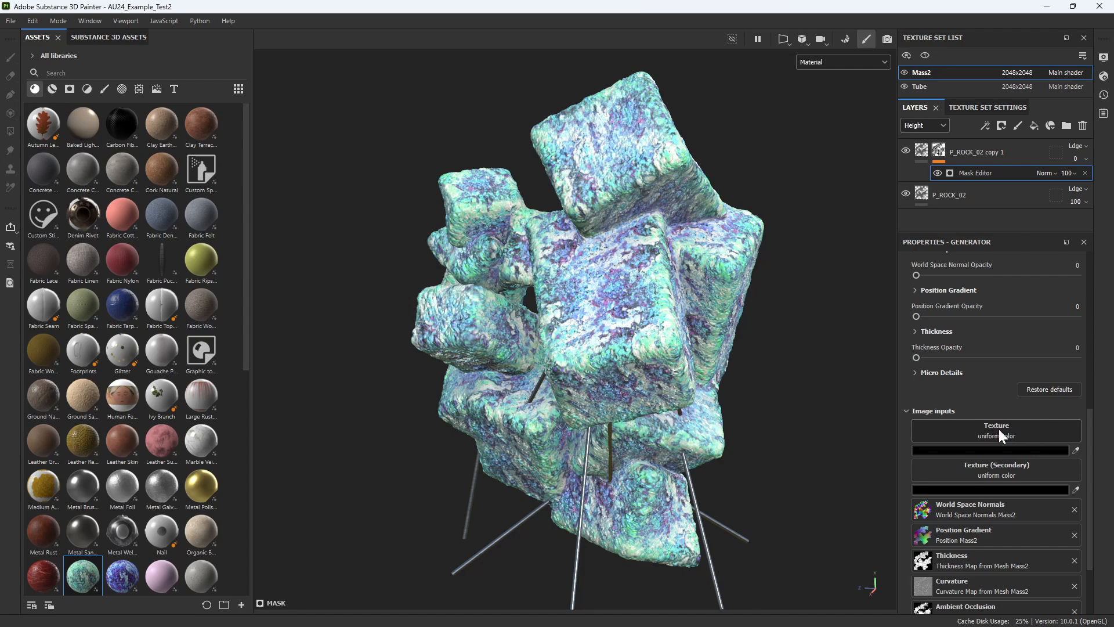
click(140, 89)
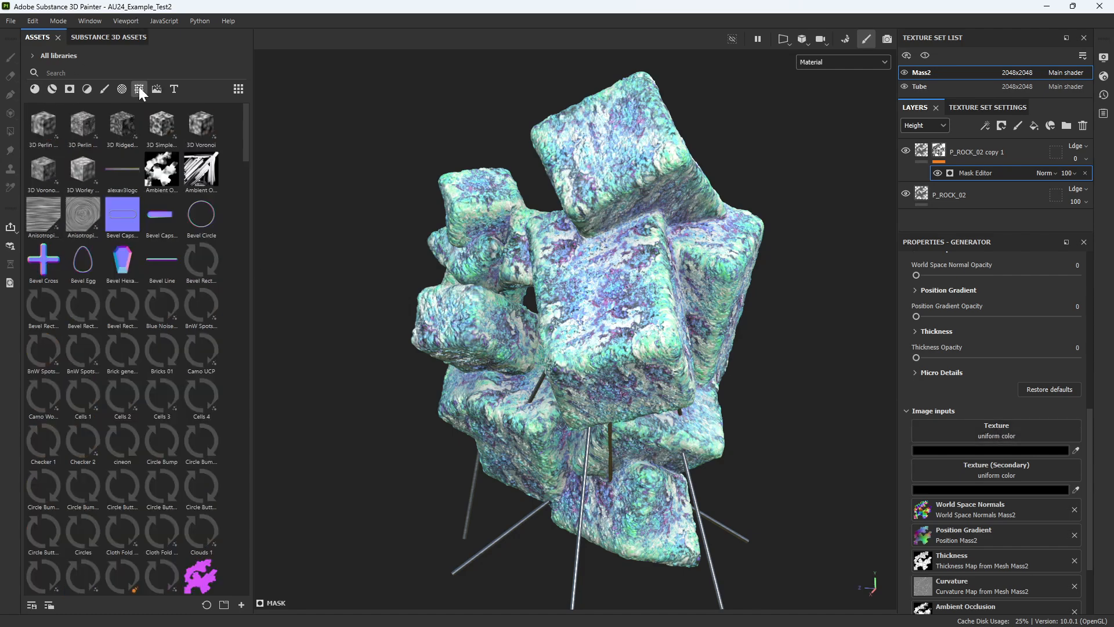
scroll(197, 392, down, 5)
scroll(198, 390, down, 5)
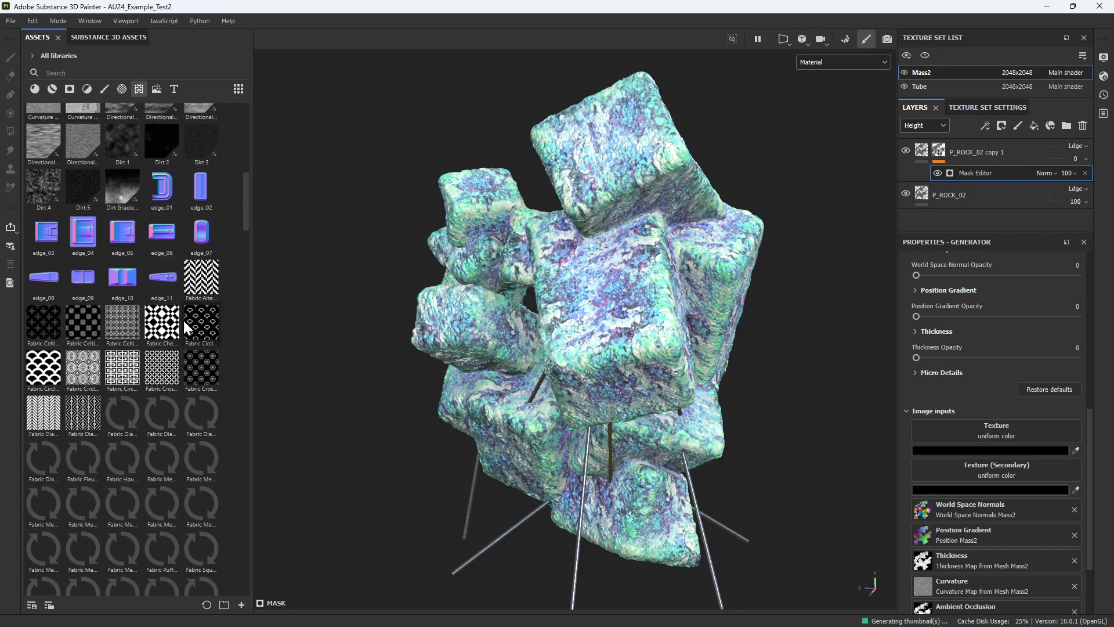
text(gr)
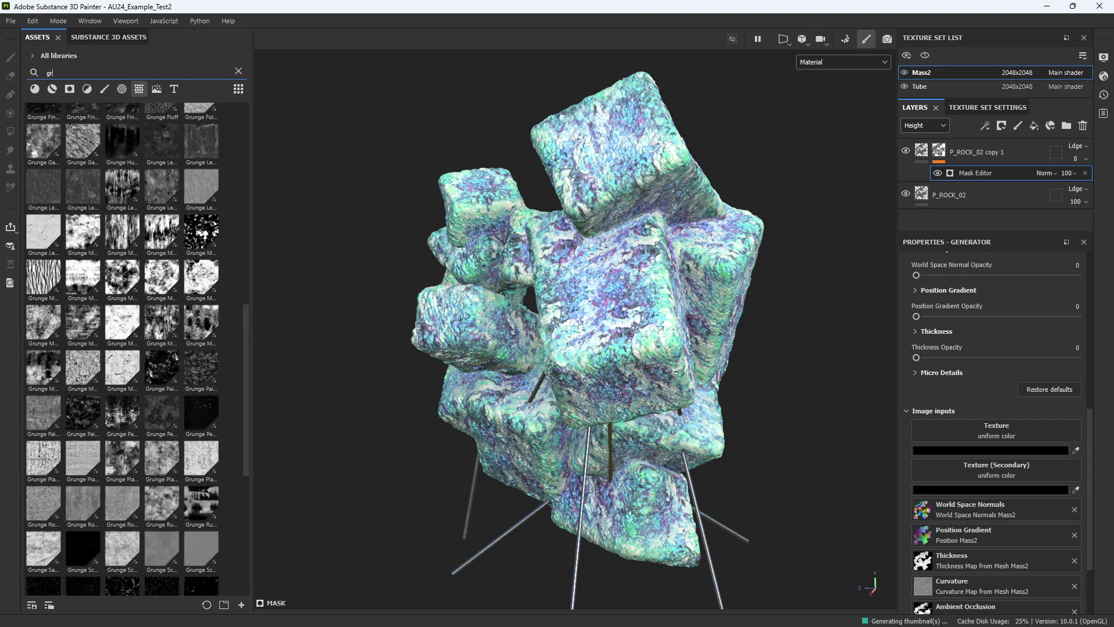
text(ung)
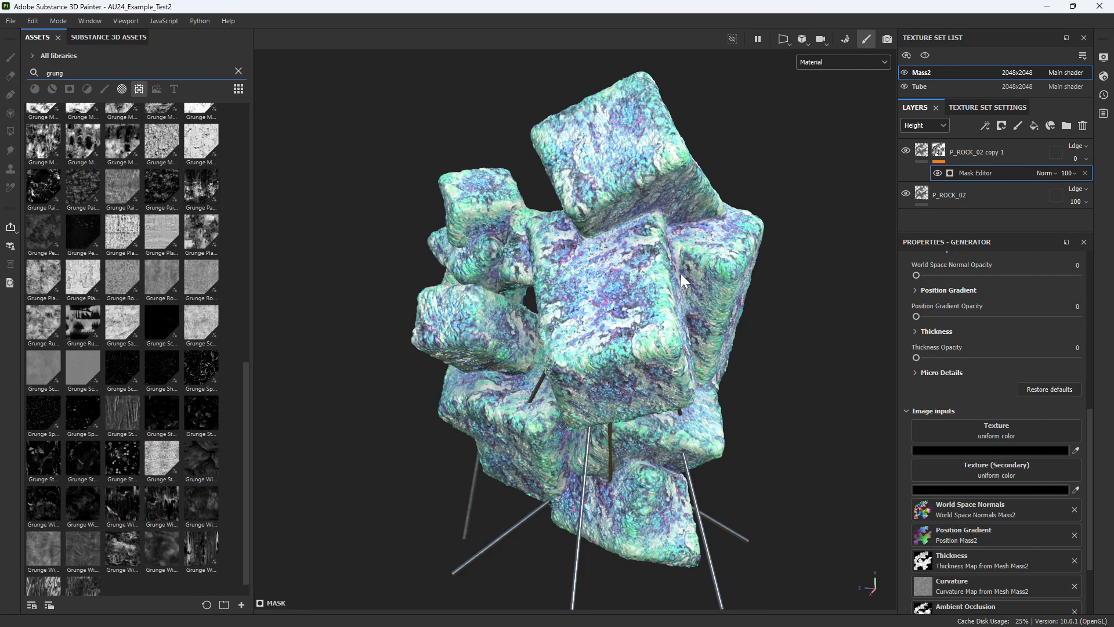
drag(207, 191, 1002, 429)
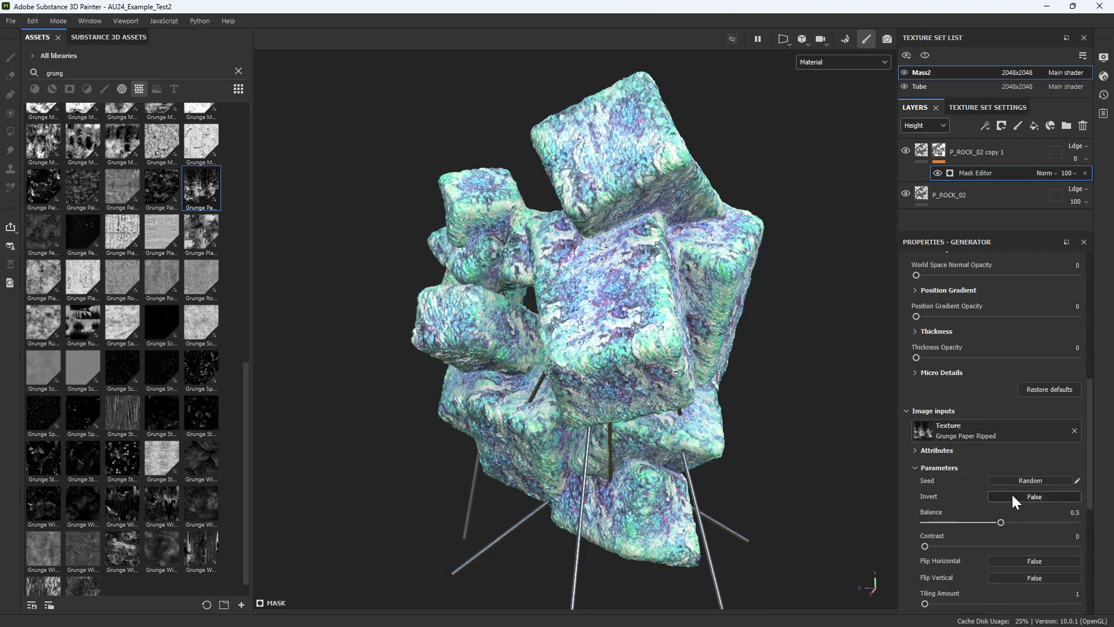
- Look through the Mask Editor's parameters and the Grunge Paper Ripped input's Balance, Tiling Amount and Contrast settings
scroll(1002, 498, up, 8)
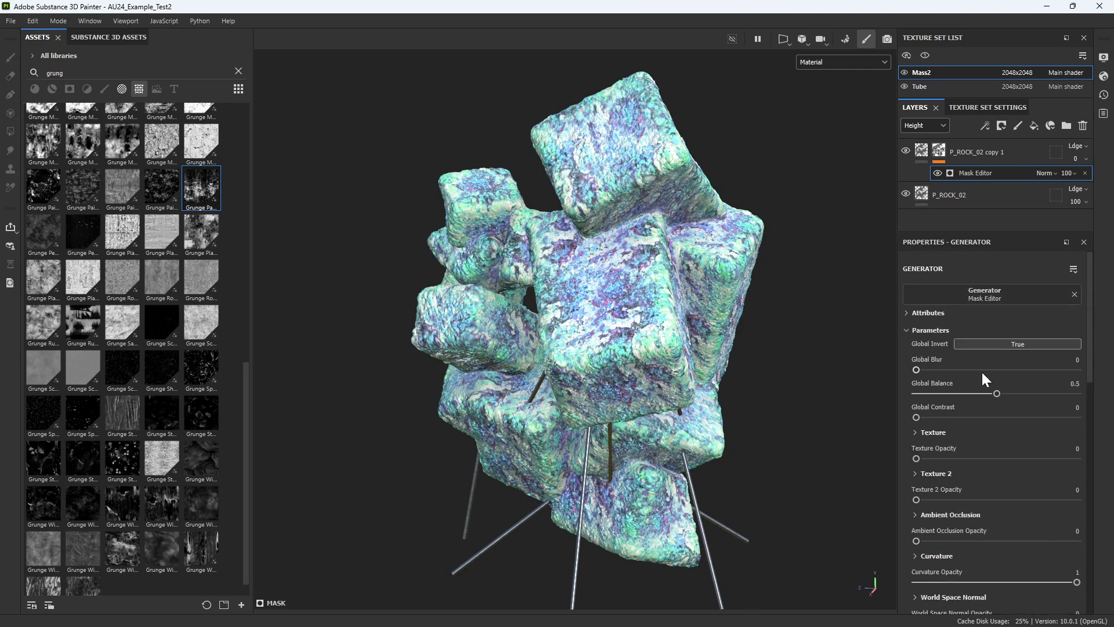
scroll(1011, 393, down, 8)
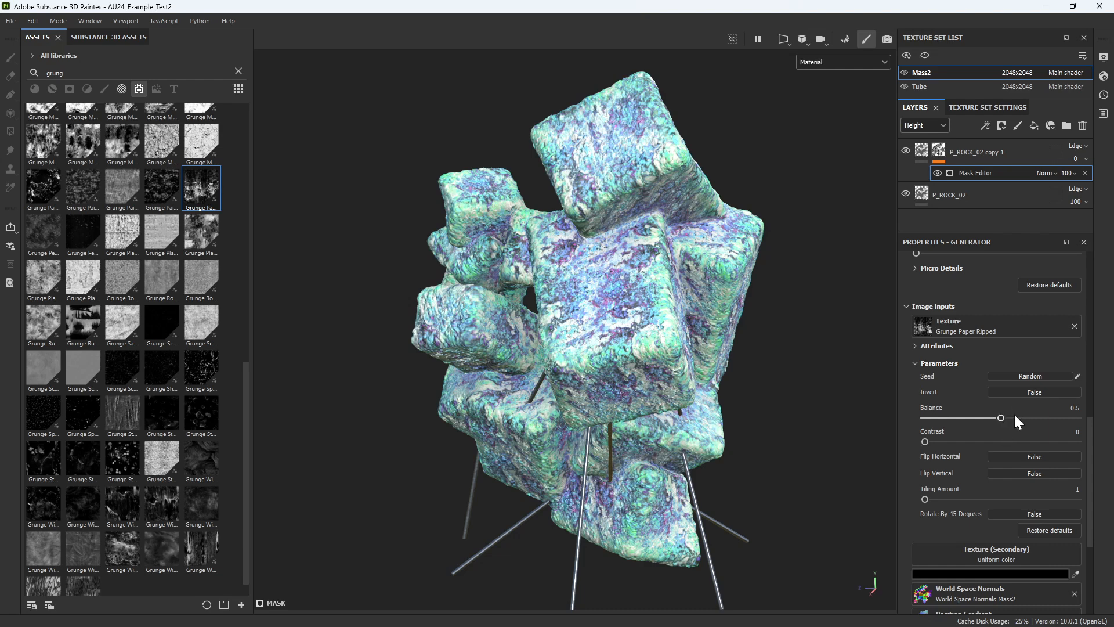
mouse_move(1015, 417)
mouse_down()
mouse_move(986, 418)
mouse_move(1025, 417)
mouse_move(1001, 419)
mouse_up()
scroll(989, 450, down, 4)
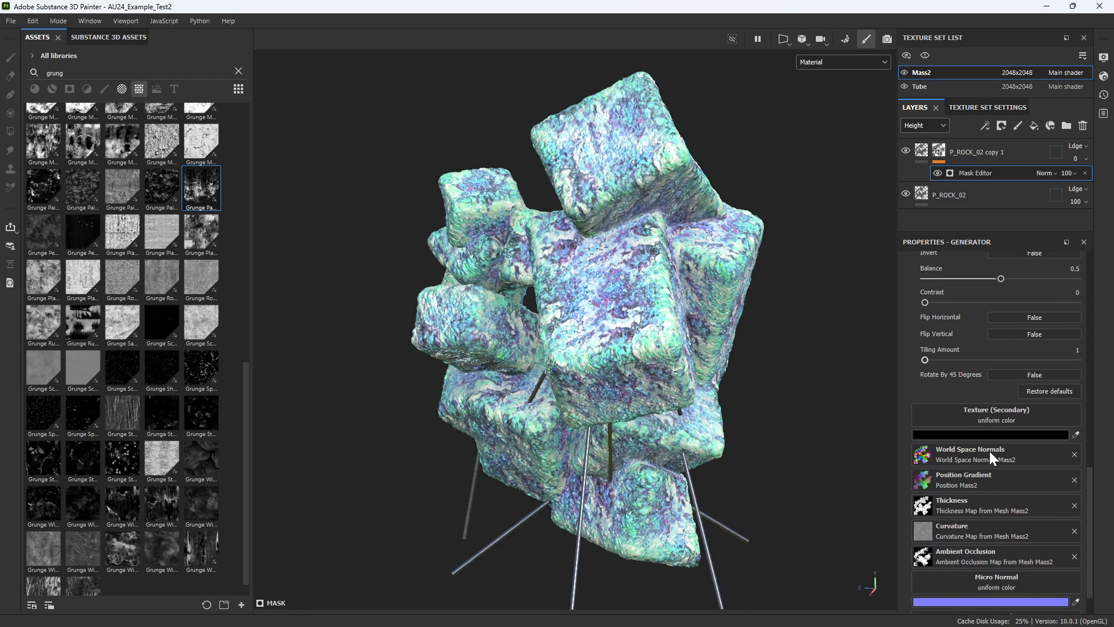
scroll(990, 451, up, 4)
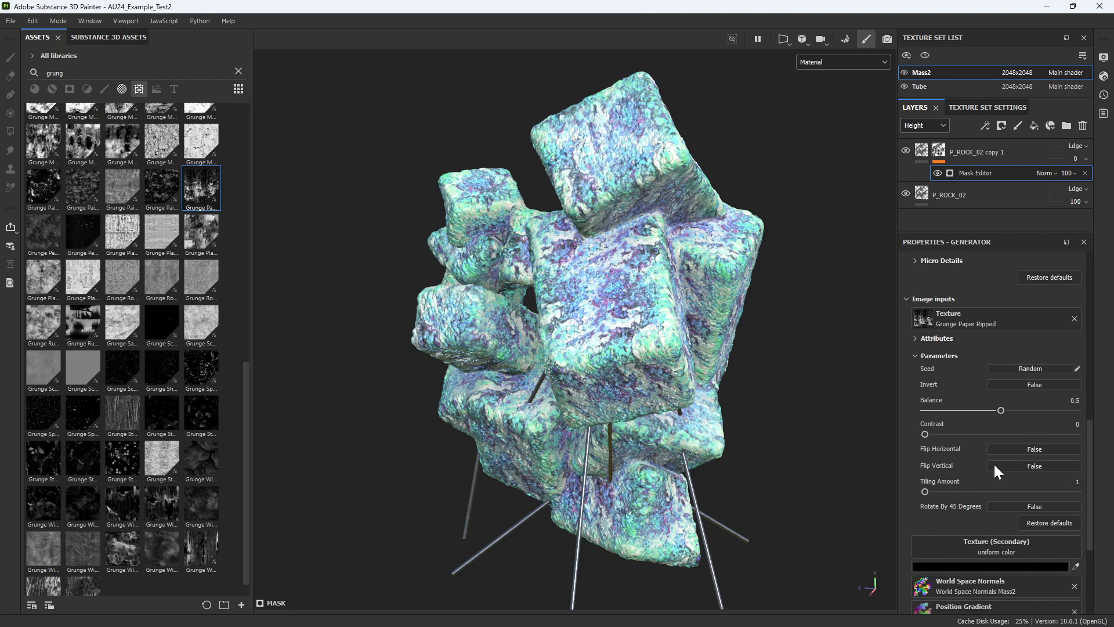
drag(922, 490, 789, 486)
drag(923, 434, 880, 442)
scroll(982, 426, up, 3)
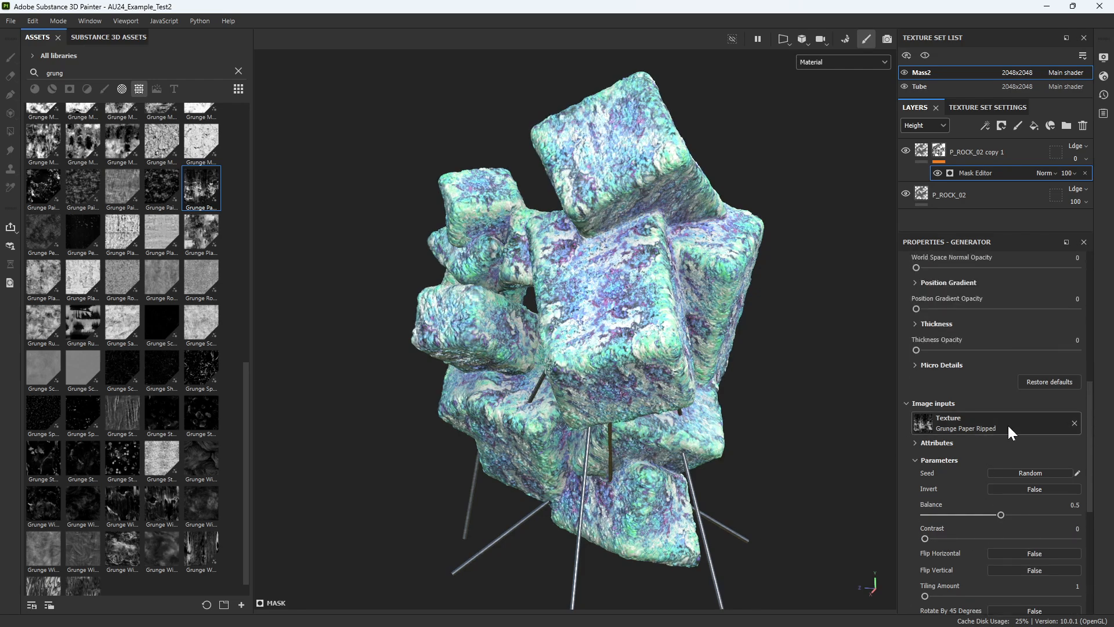
- Clear the Mask Editor's Texture image input and reassign Grunge Paper Ripped to it
click(1074, 422)
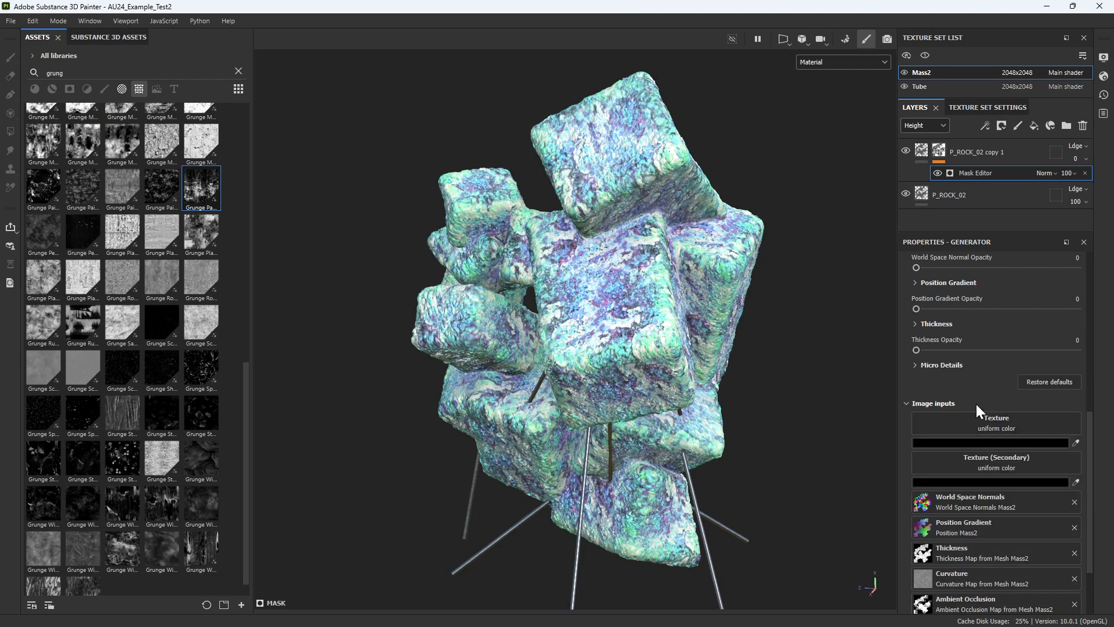
scroll(987, 400, up, 2)
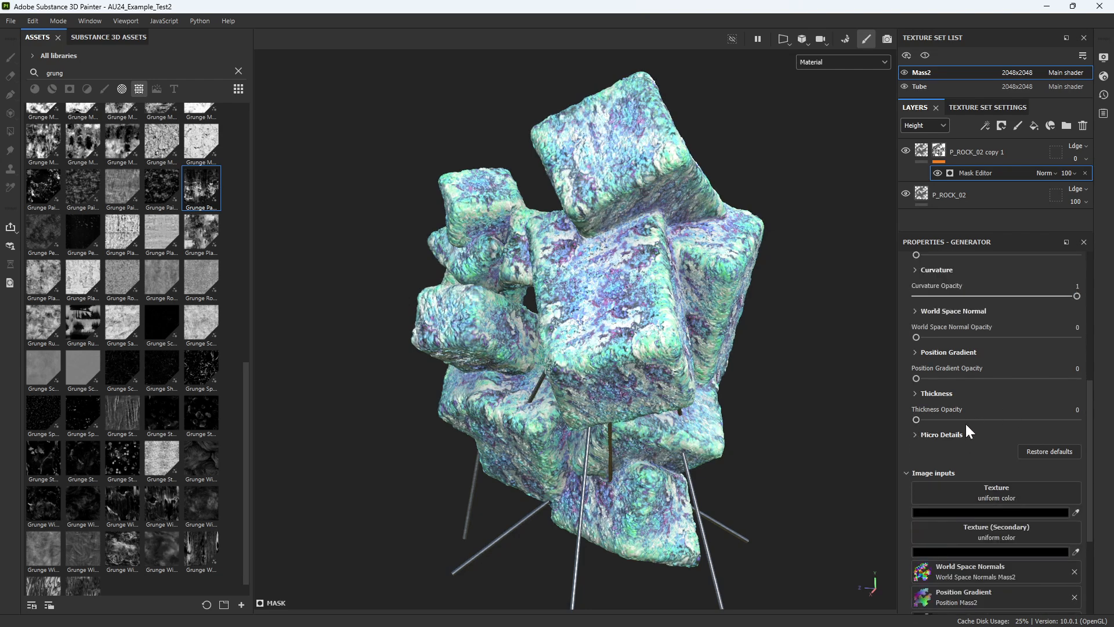
scroll(969, 416, up, 7)
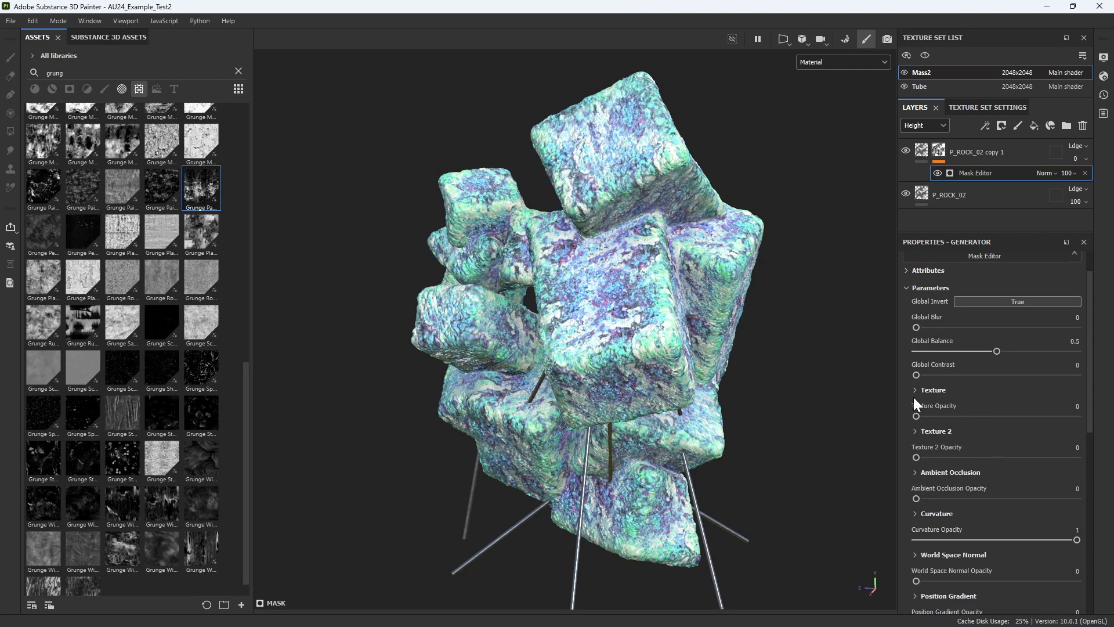
scroll(950, 409, down, 9)
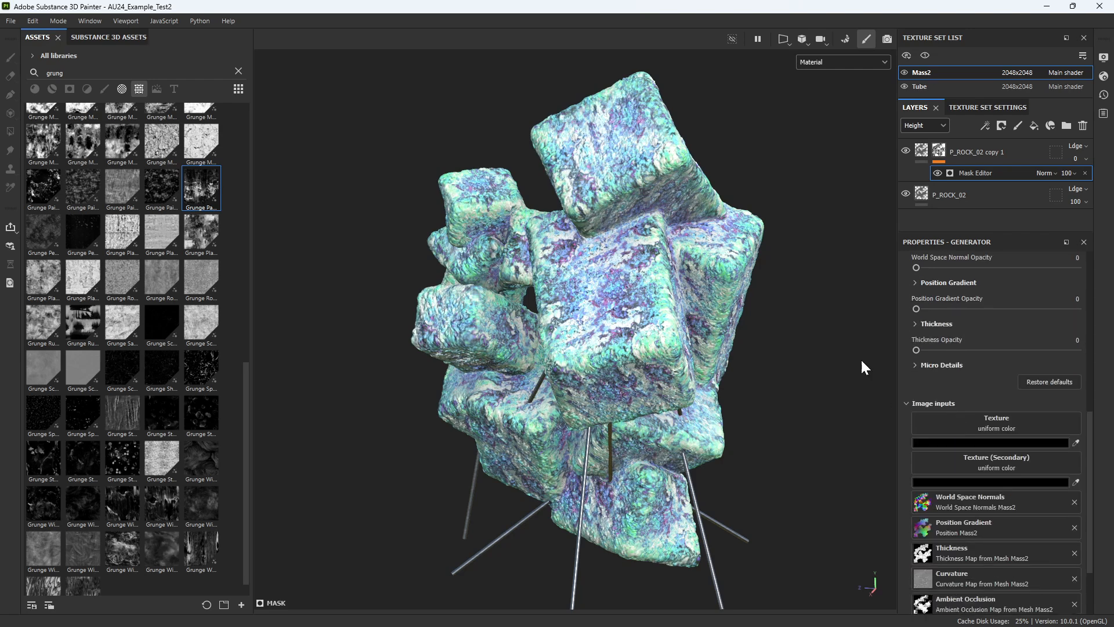
drag(201, 186, 1001, 422)
- Set the Mask Editor's Texture Opacity to 1
scroll(999, 429, up, 6)
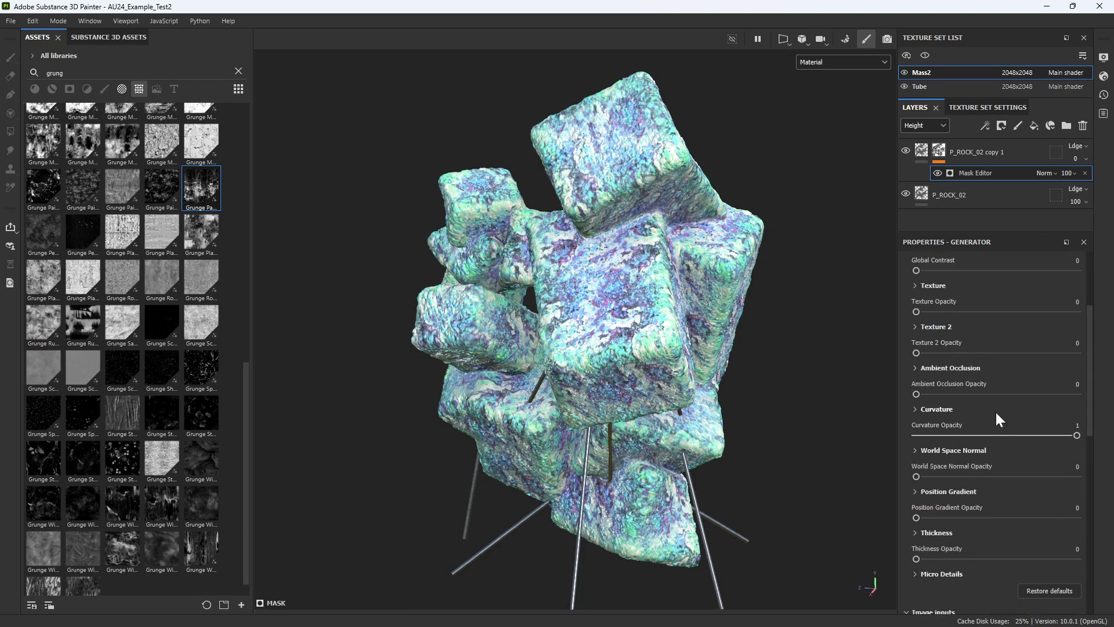
scroll(996, 413, up, 2)
drag(916, 381, 994, 394)
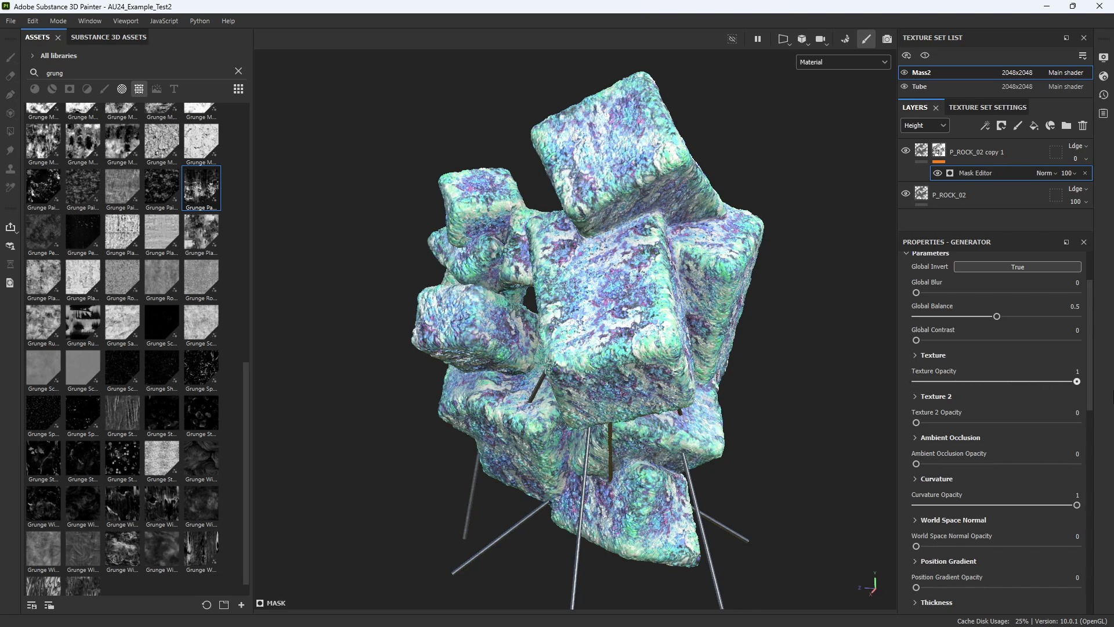
- Set the Grunge Paper Ripped input's Contrast to 0.26 and its Tiling Amount to 4
scroll(1006, 437, down, 5)
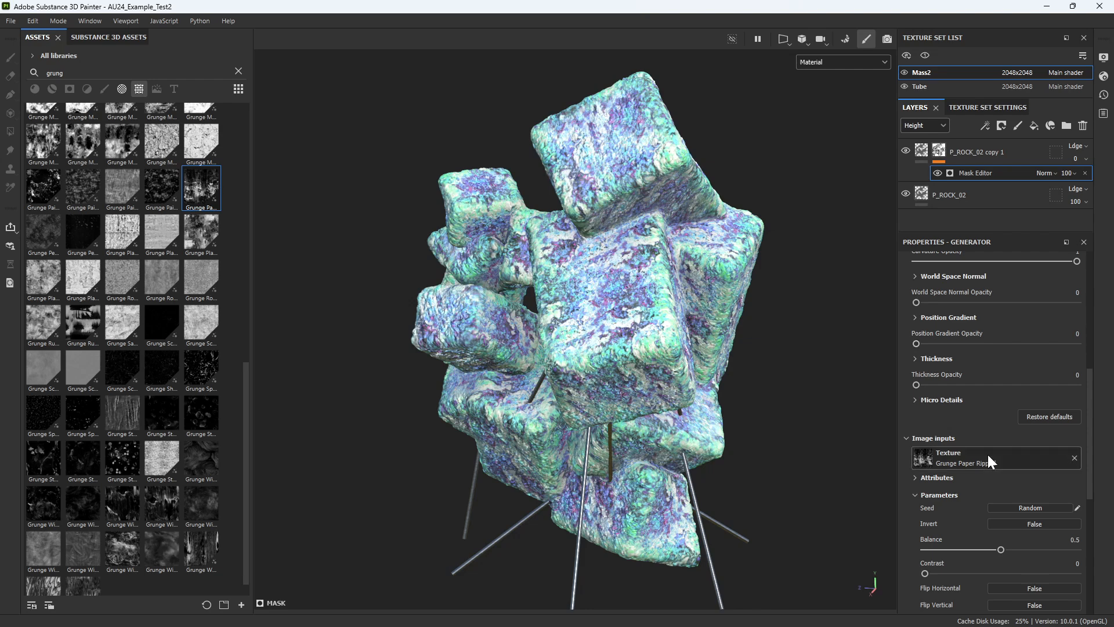
scroll(918, 481, down, 1)
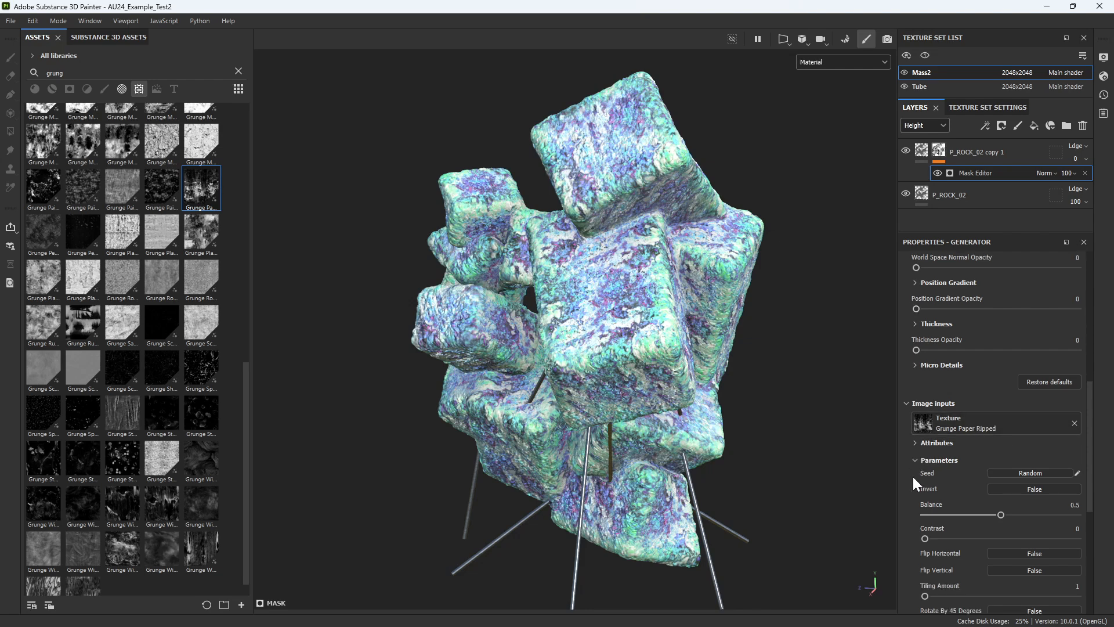
click(914, 445)
scroll(916, 430, down, 2)
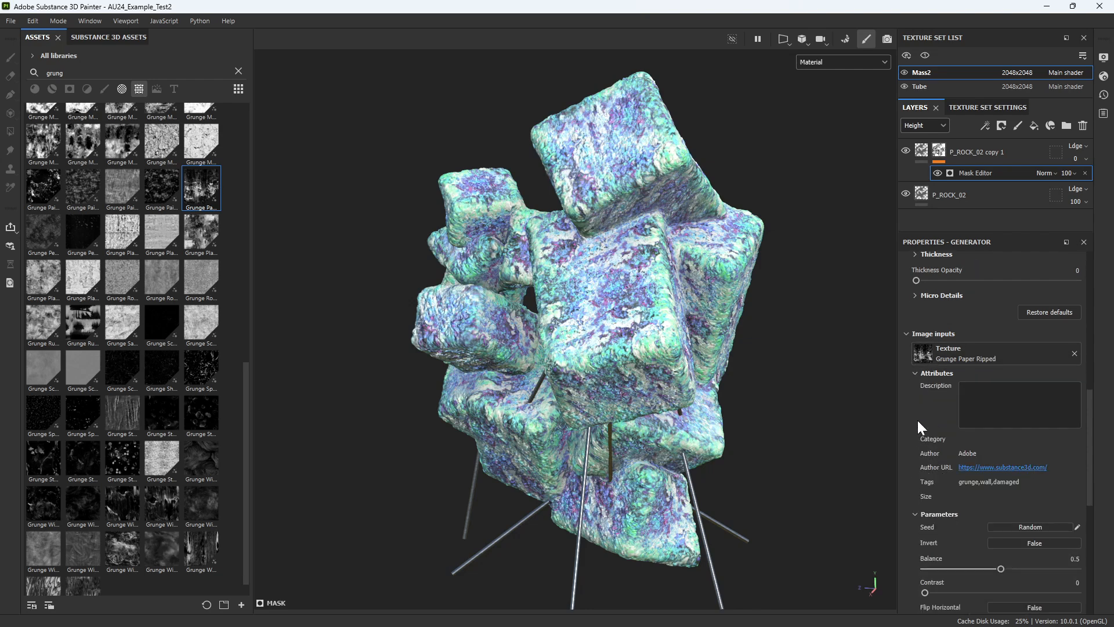
click(916, 372)
scroll(953, 407, down, 2)
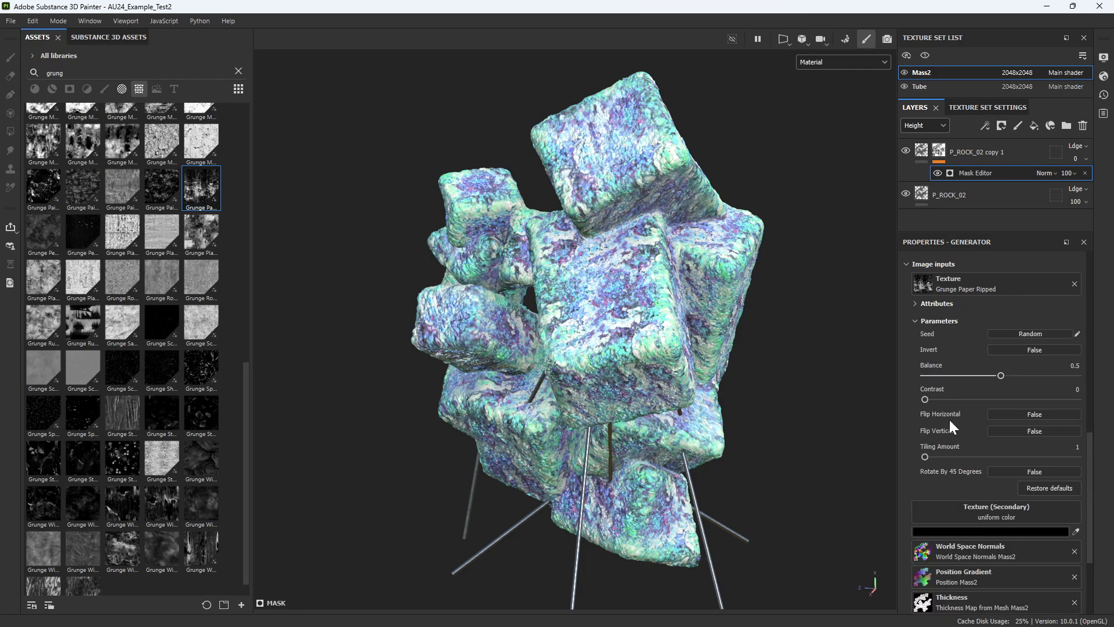
drag(923, 398, 981, 404)
drag(1047, 399, 963, 401)
drag(925, 456, 966, 447)
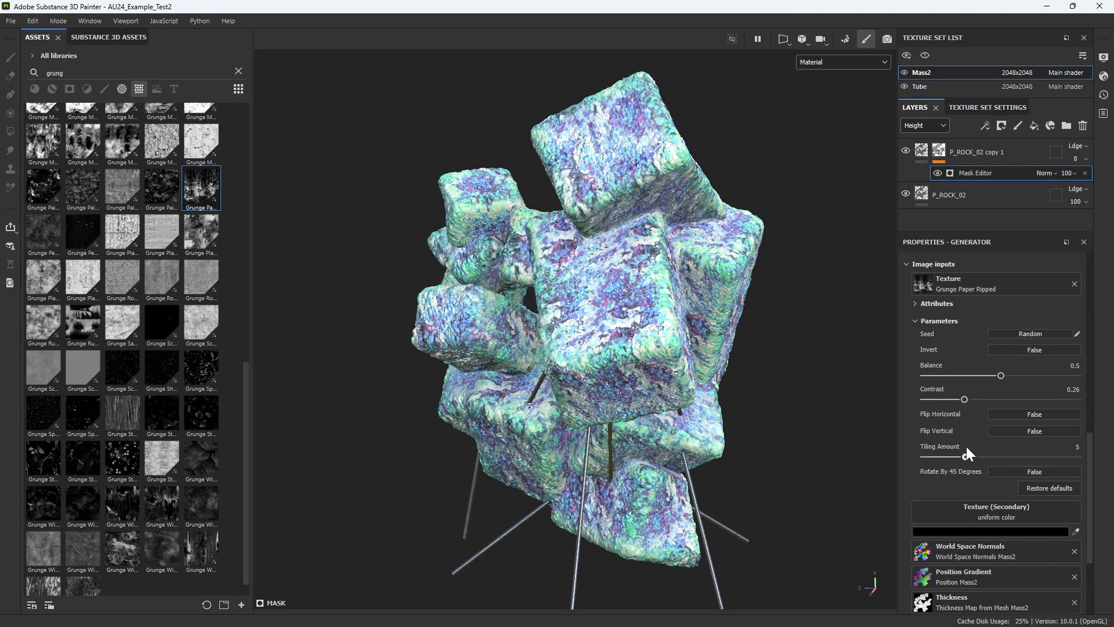
- Try Rotate By 45 Degrees and Invert on the Grunge Paper Ripped input, returning both to False
click(1033, 471)
click(1032, 471)
scroll(1001, 458, down, 2)
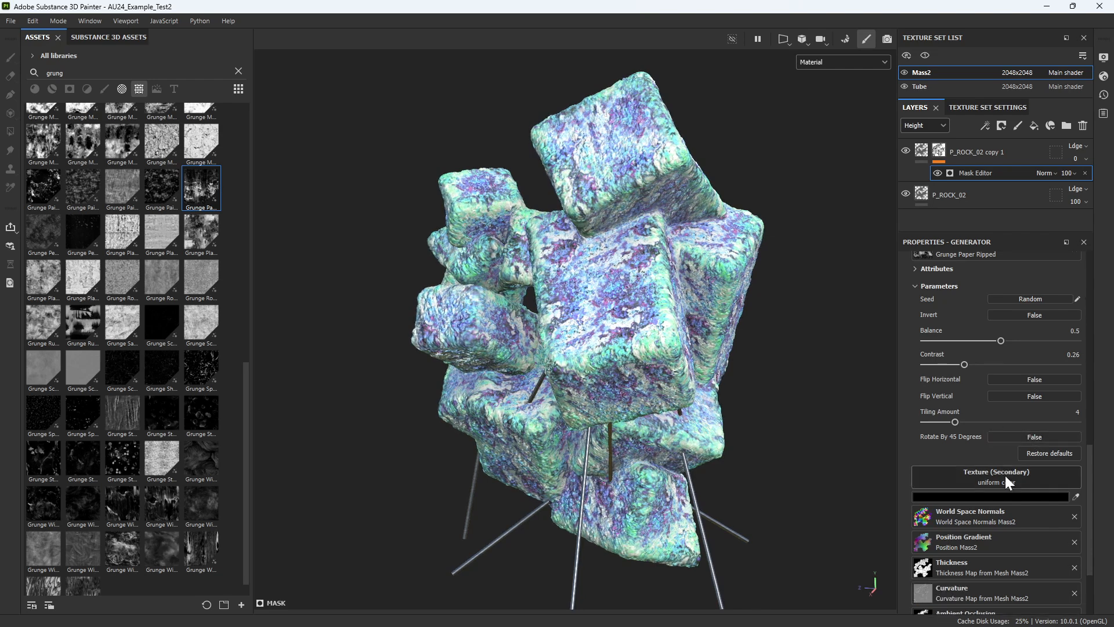
scroll(1006, 477, down, 2)
scroll(1010, 441, up, 3)
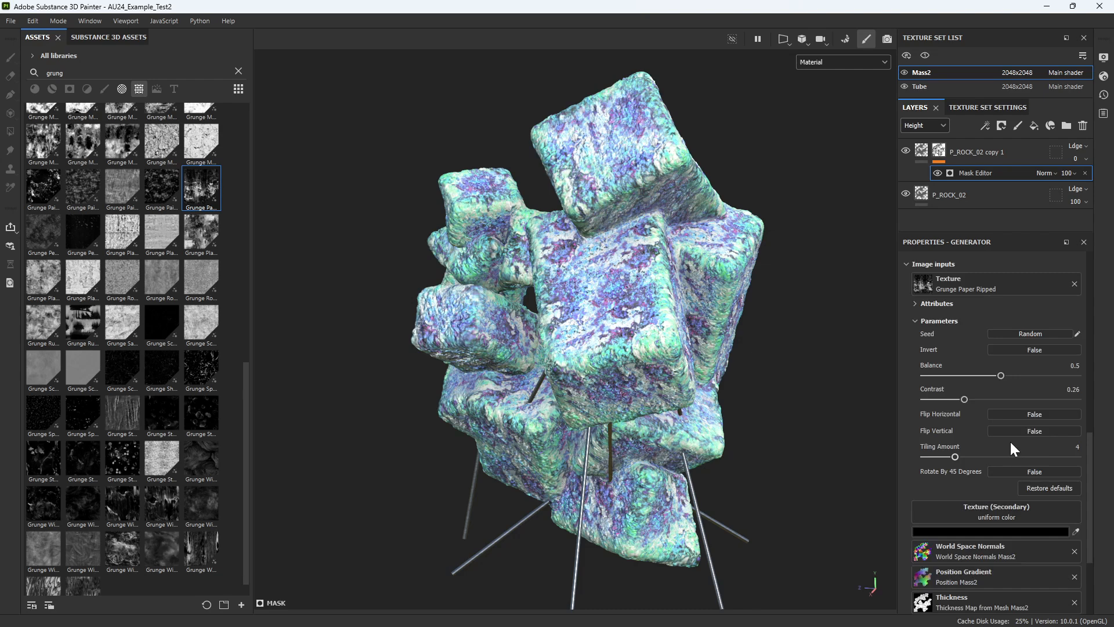
scroll(1010, 442, up, 2)
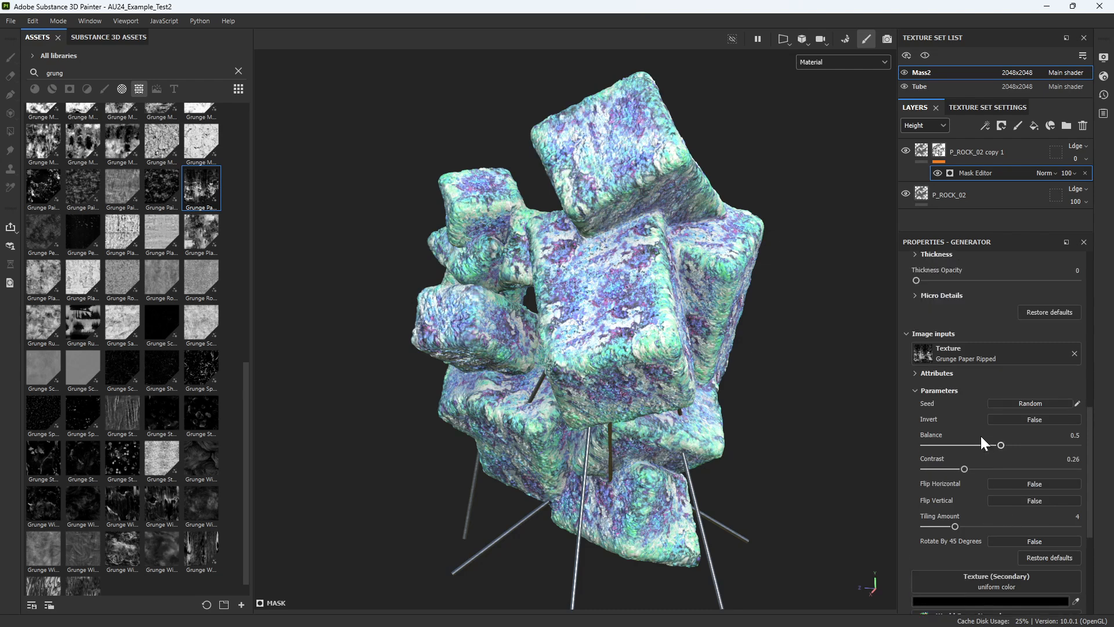
click(1018, 417)
click(1018, 417)
- Try Grunge Plaster Cracked as the Mask Editor's Texture image input and undo the assignment
scroll(997, 445, up, 2)
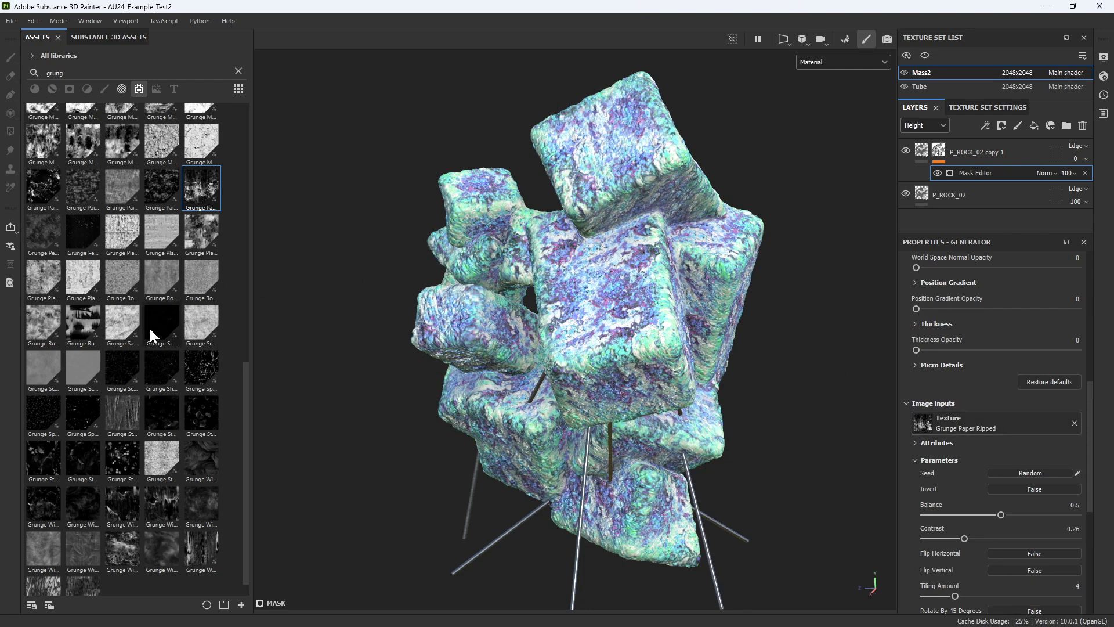
drag(122, 238, 977, 425)
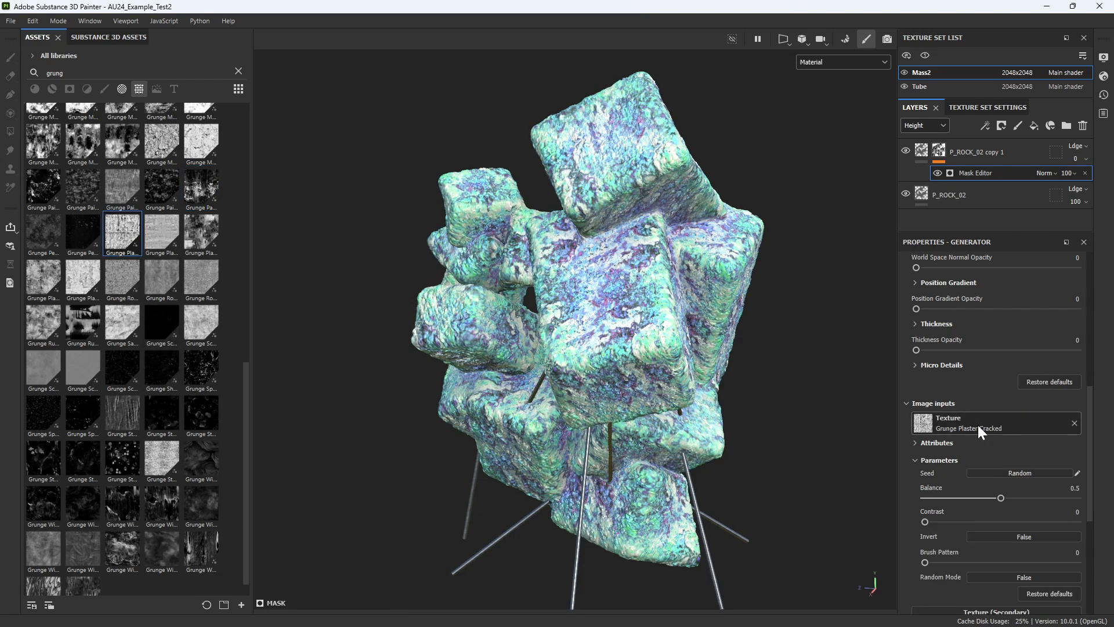
key(ctrl+z)
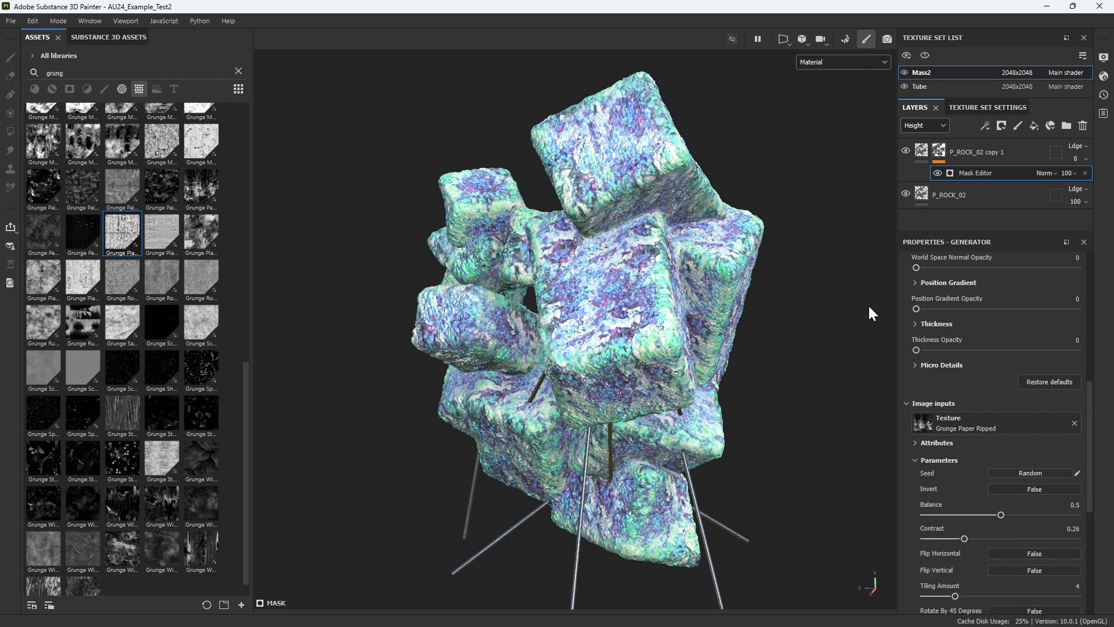
- Set the Mask Editor's Global Invert to False, and try Curvature Opacity at 0 before returning it to 1
scroll(1011, 290, up, 5)
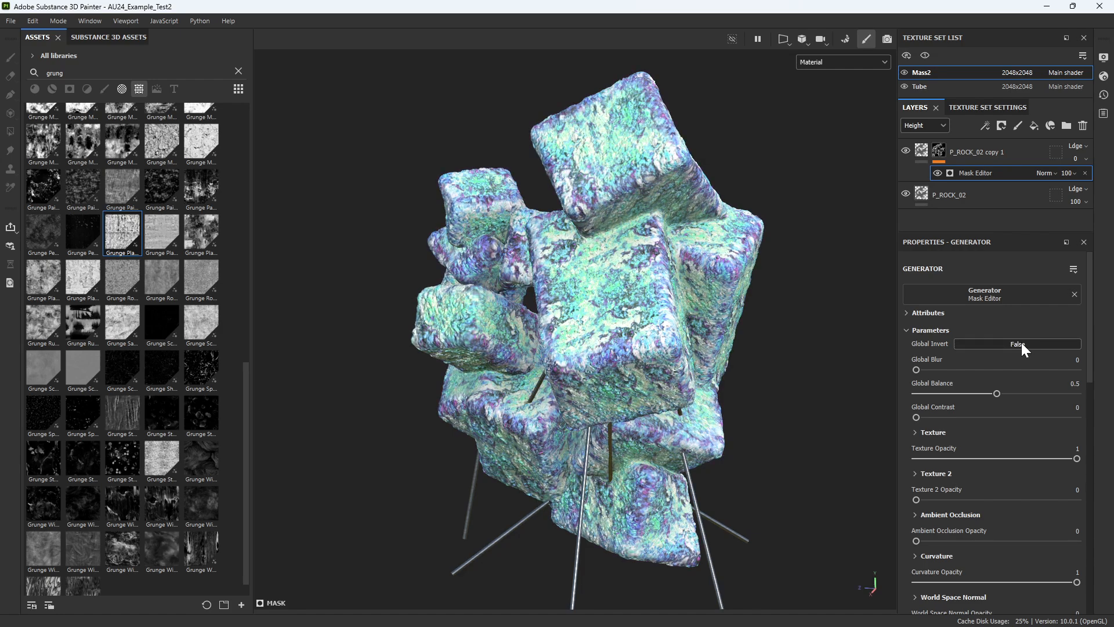
scroll(1008, 436, down, 2)
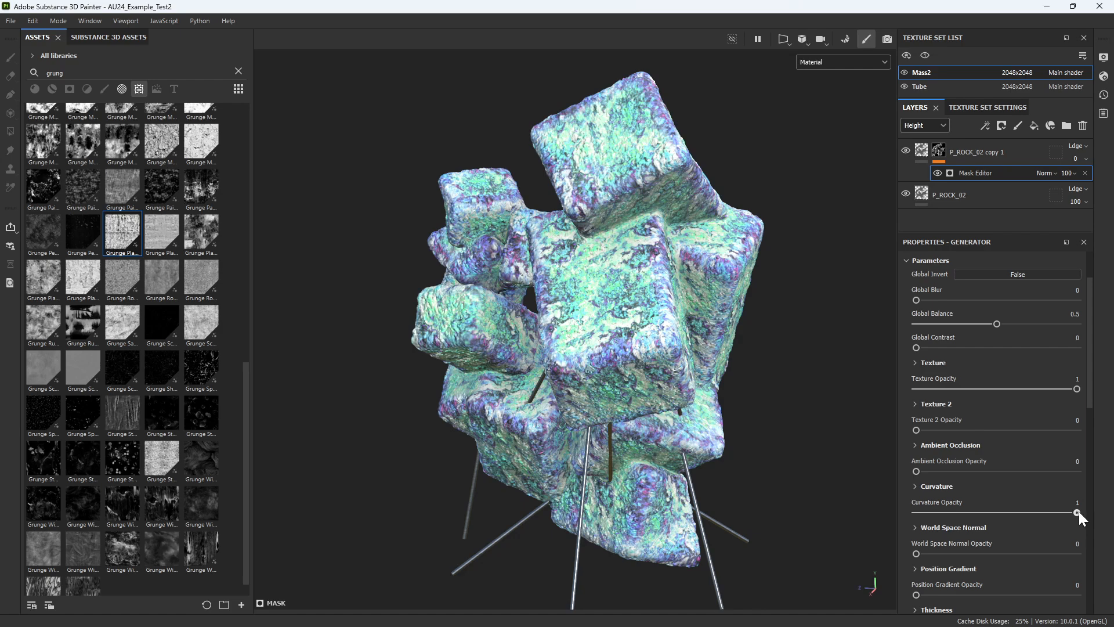
drag(1077, 512, 848, 517)
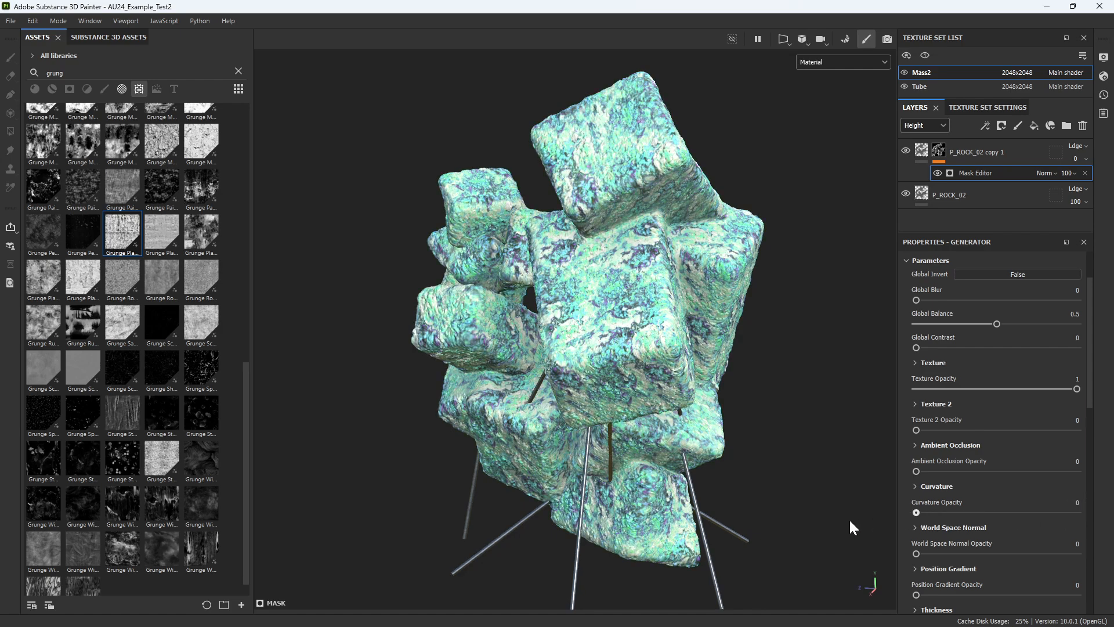
drag(916, 512, 1077, 514)
- Set Triplanar to True in the Mask Editor's Texture settings
click(915, 362)
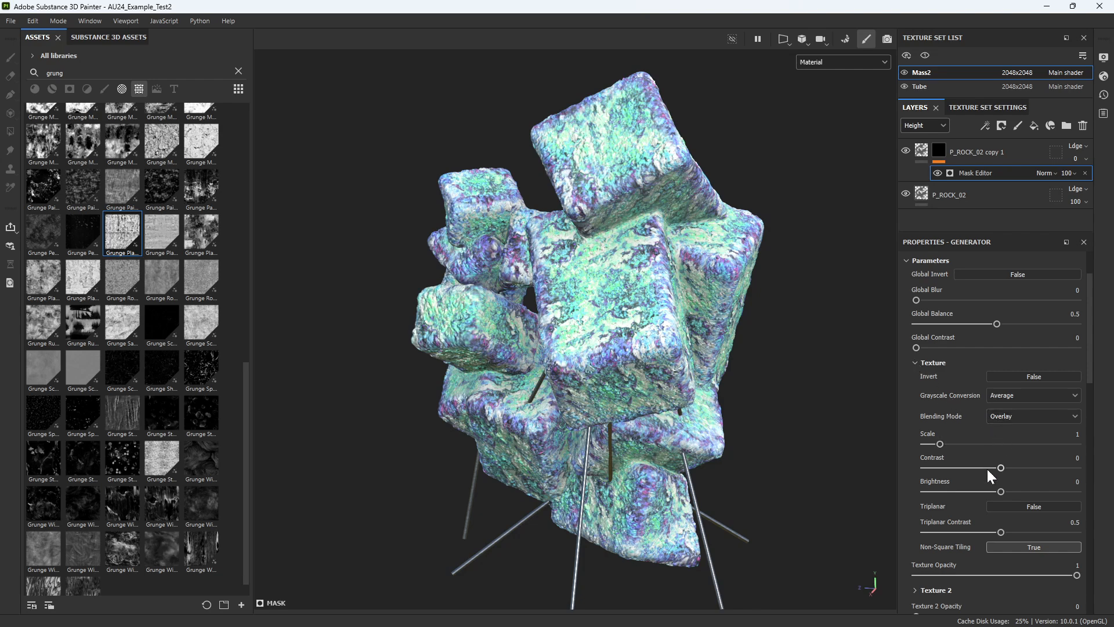
click(1018, 506)
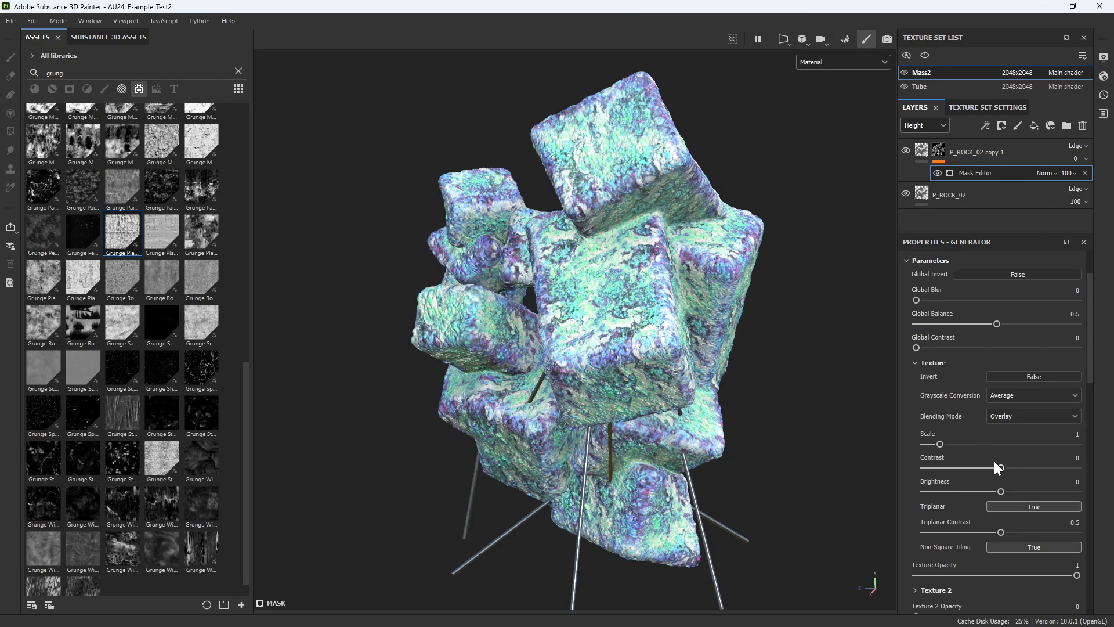
click(917, 363)
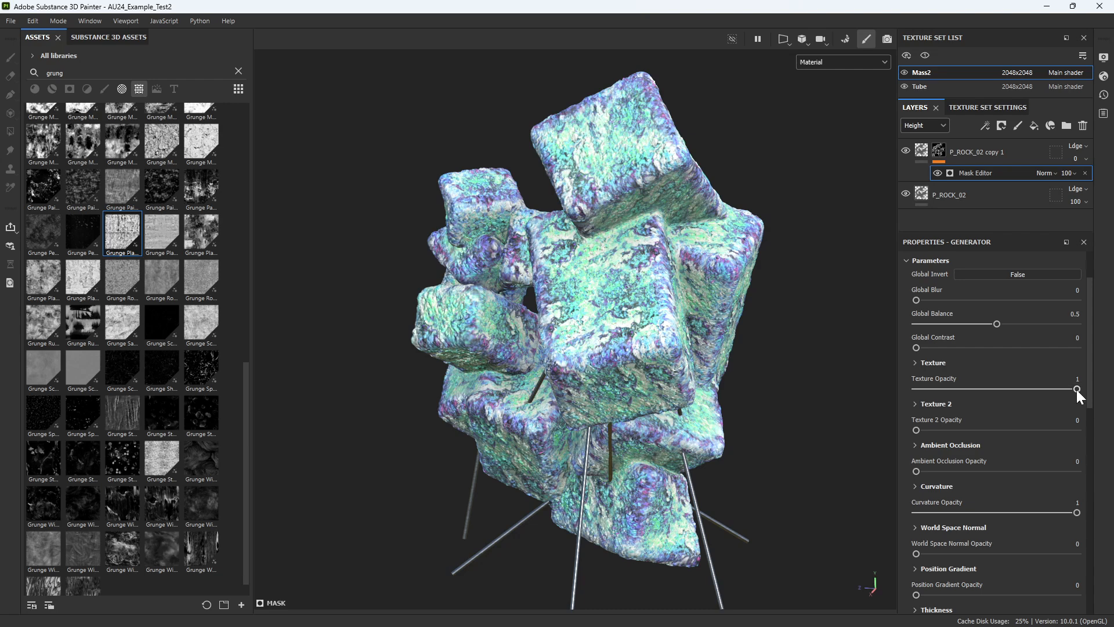
- Switch the mask to the position gradient by setting Texture and Curvature Opacity to 0 and Position Gradient Opacity to 1
drag(1075, 389, 890, 388)
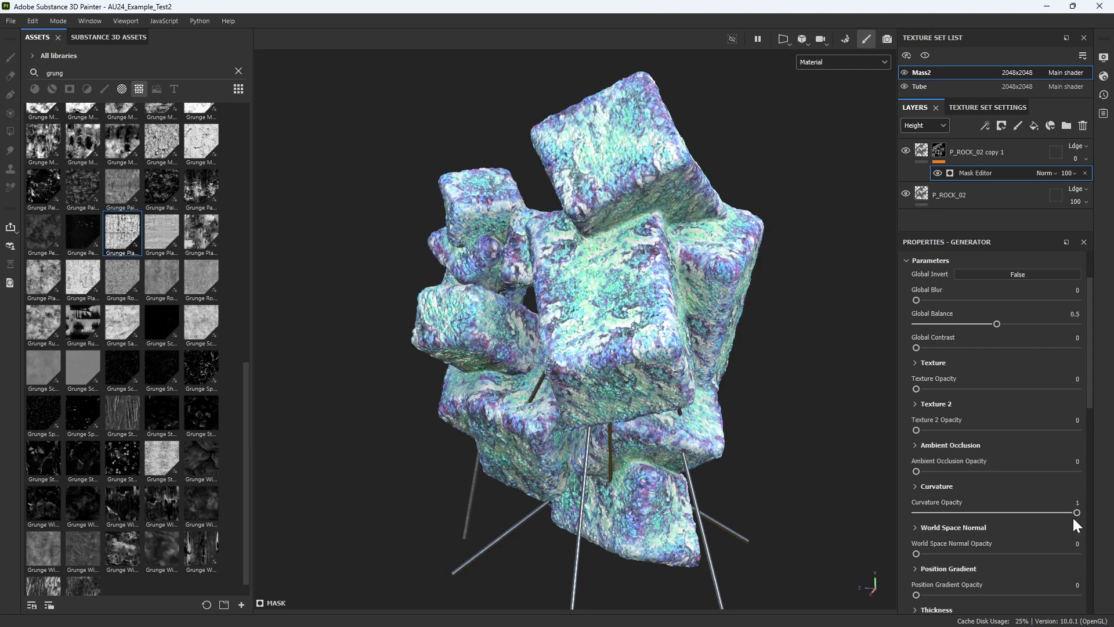
drag(1077, 513, 830, 510)
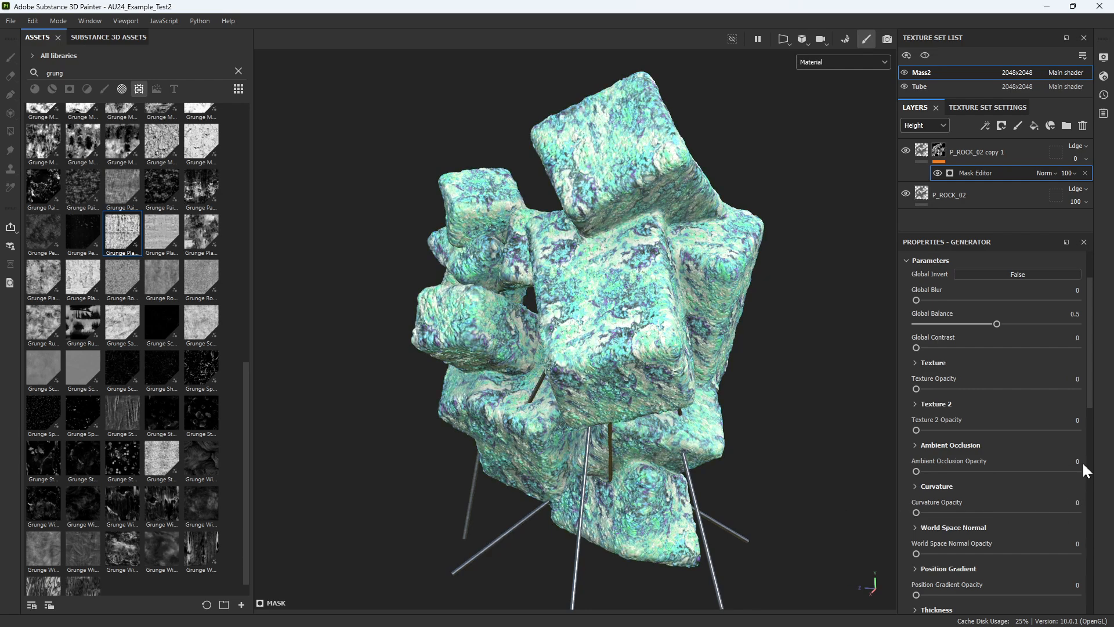
scroll(1021, 461, down, 2)
scroll(984, 461, down, 1)
drag(916, 490, 1112, 490)
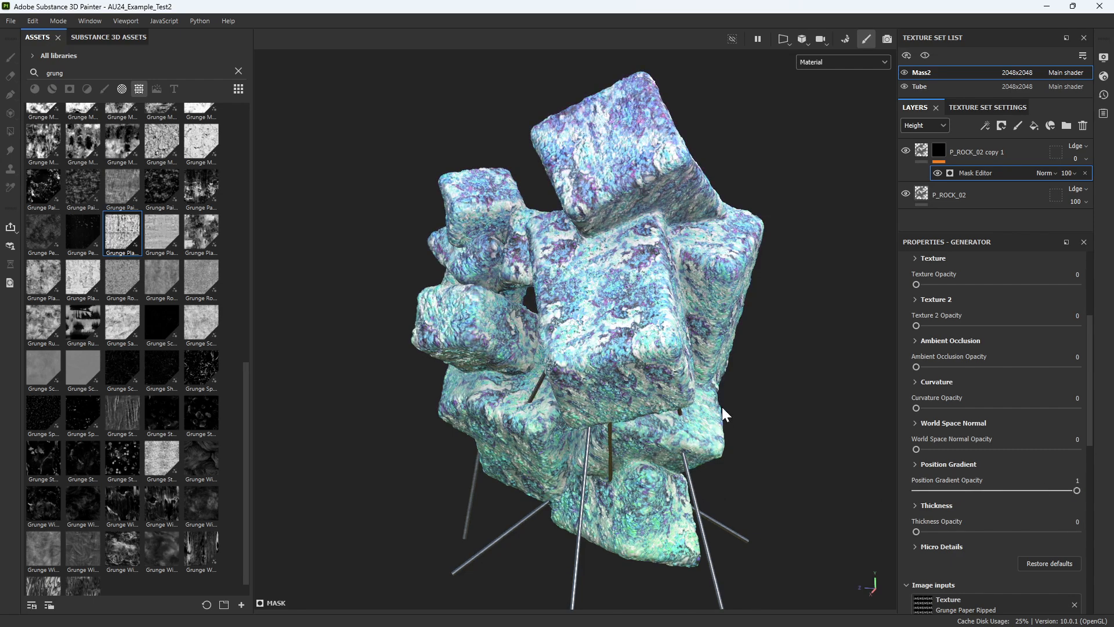
- Try inverting the Position Gradient, return Invert to False, and set its Balance to 0.53
mouse_move(722, 406)
alt+mouse_down()
mouse_move(610, 325)
mouse_move(580, 224)
mouse_move(487, 152)
mouse_move(564, 260)
mouse_move(763, 225)
alt+mouse_up()
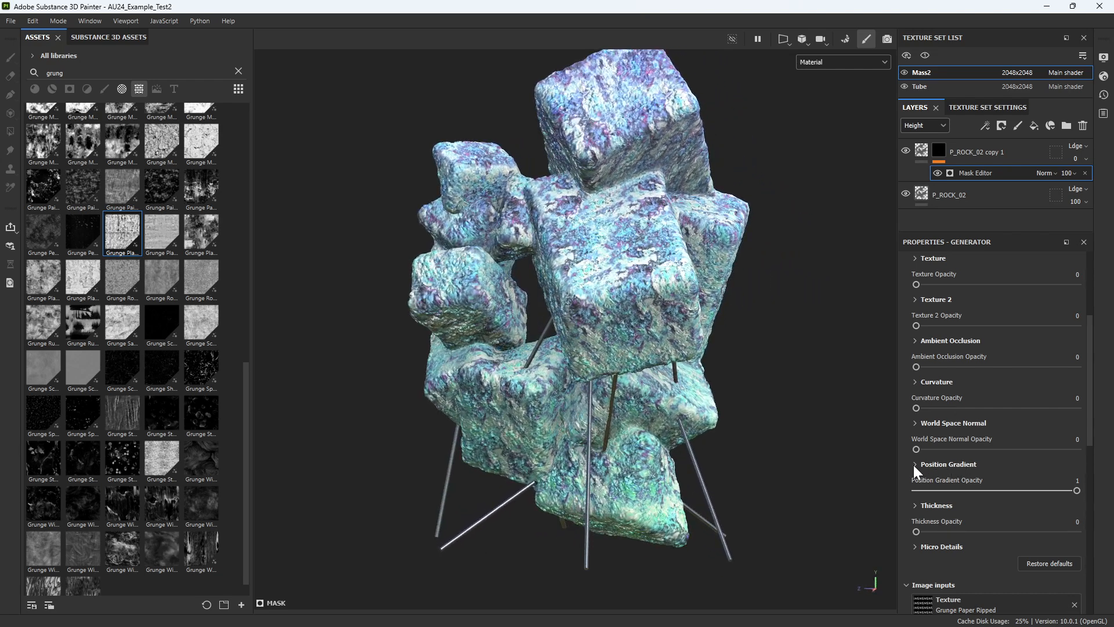
click(914, 464)
click(1011, 477)
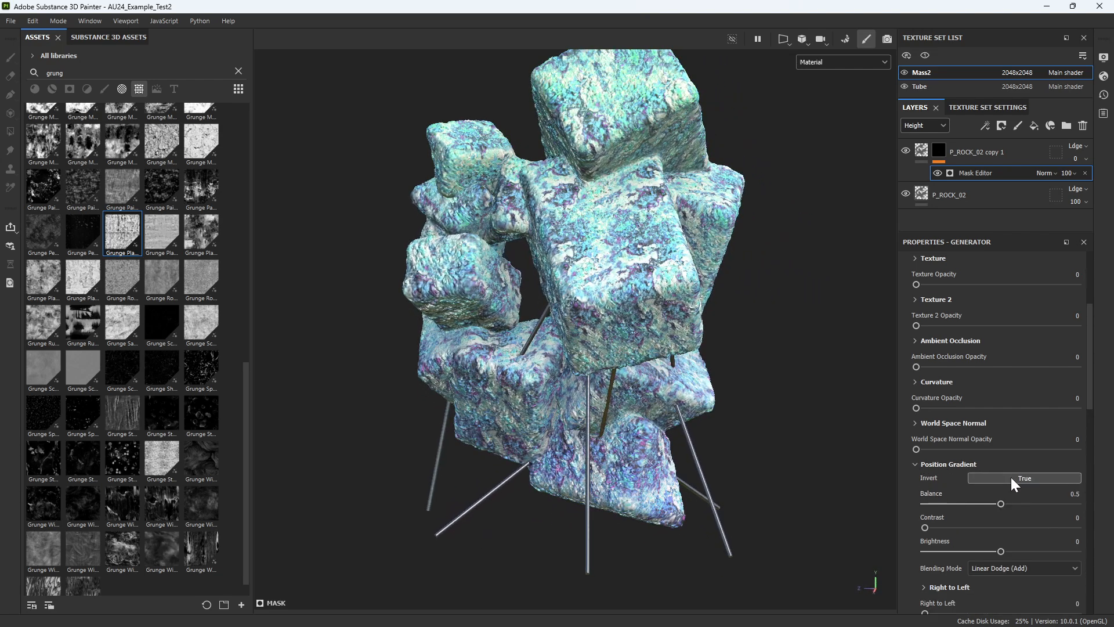
click(1011, 477)
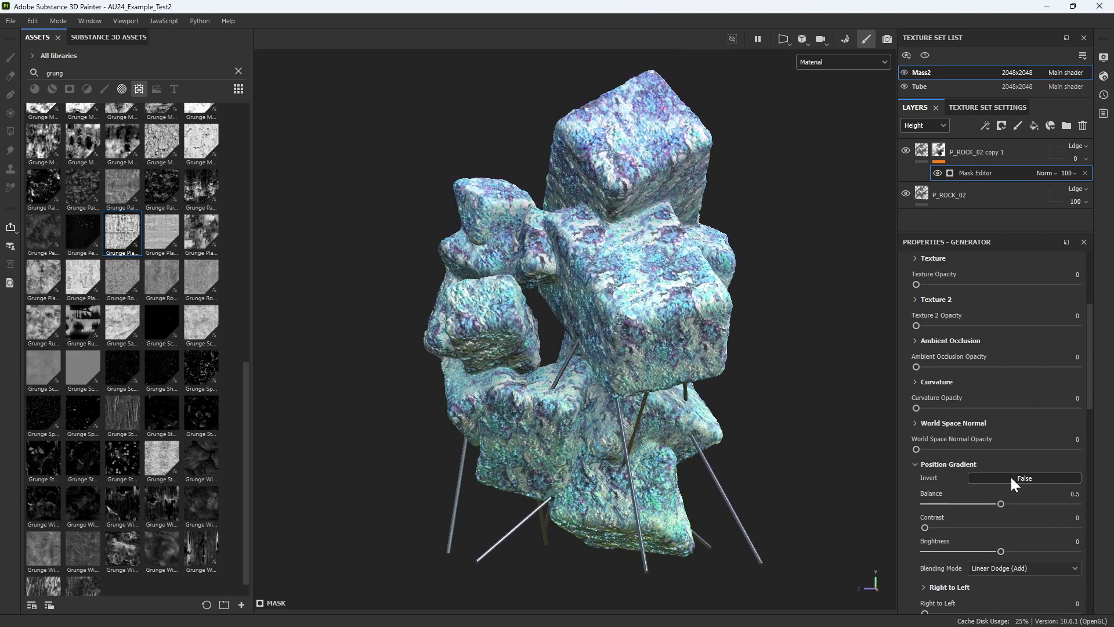
mouse_move(1002, 502)
mouse_down()
mouse_move(1060, 501)
mouse_move(938, 499)
mouse_move(1033, 505)
mouse_move(1005, 506)
mouse_up()
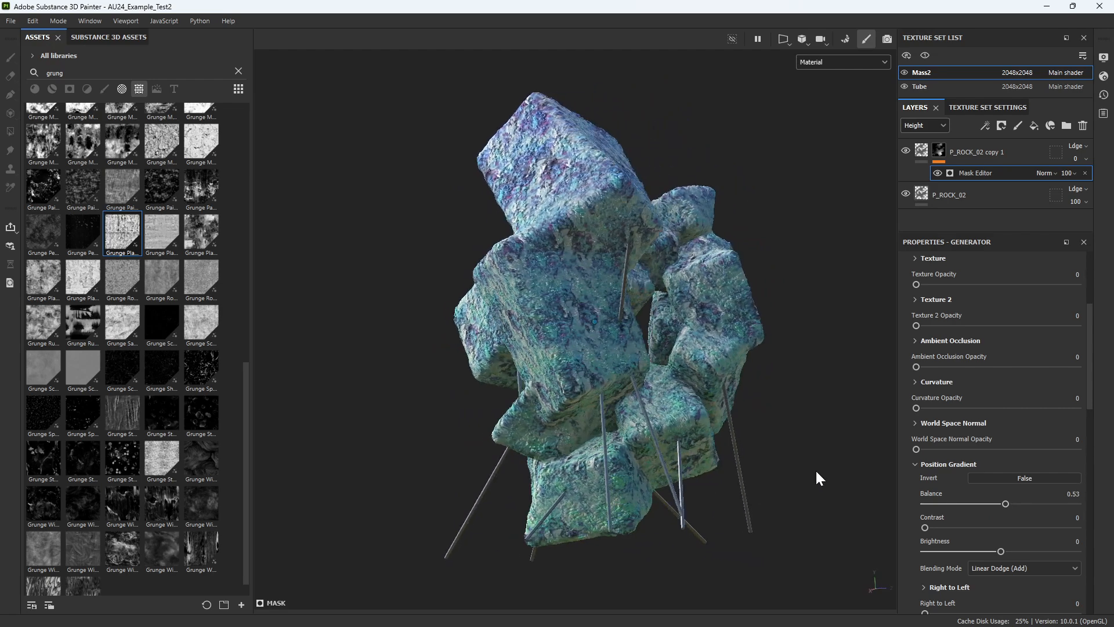
- Change the Position Gradient's direction by setting Top To Bottom to 0 and Right to Left to 1
scroll(989, 512, down, 2)
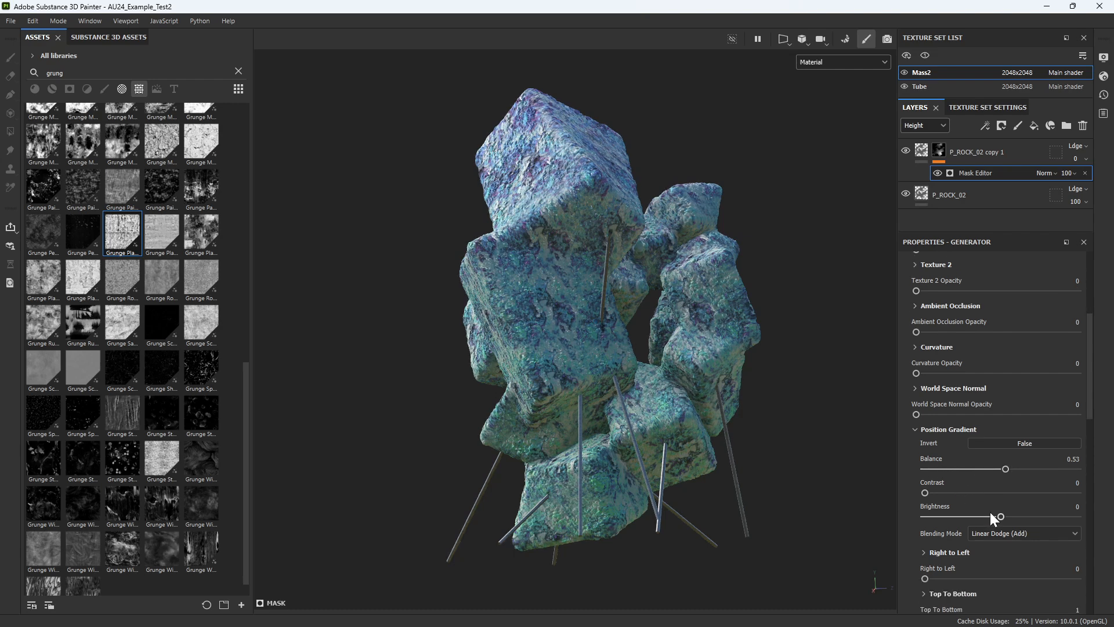
scroll(990, 514, down, 1)
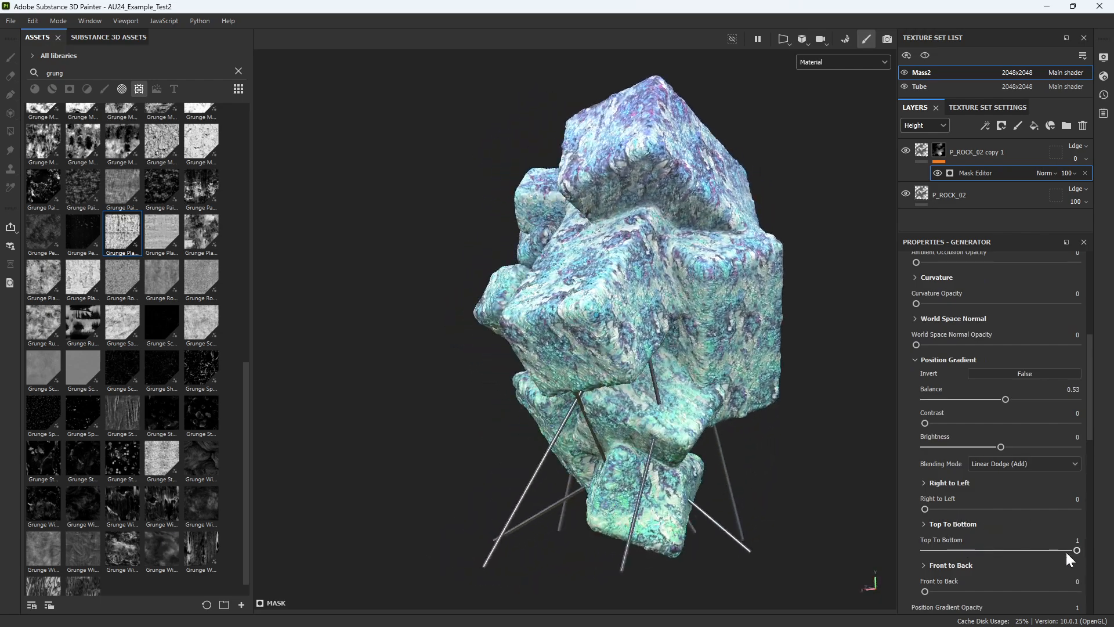
drag(925, 507, 984, 507)
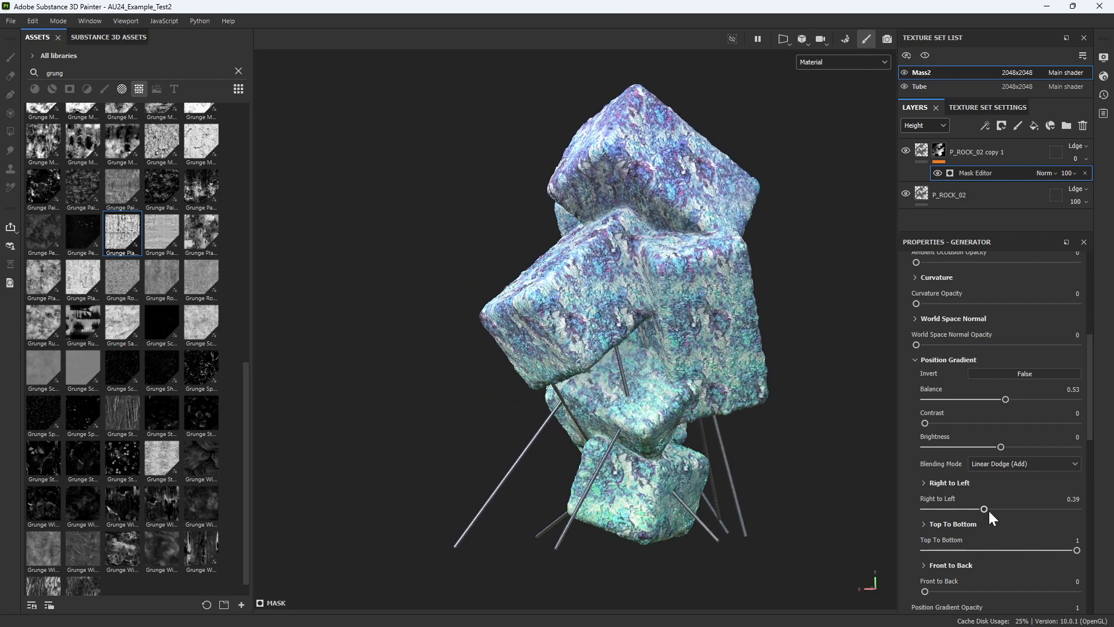
drag(1077, 550, 833, 558)
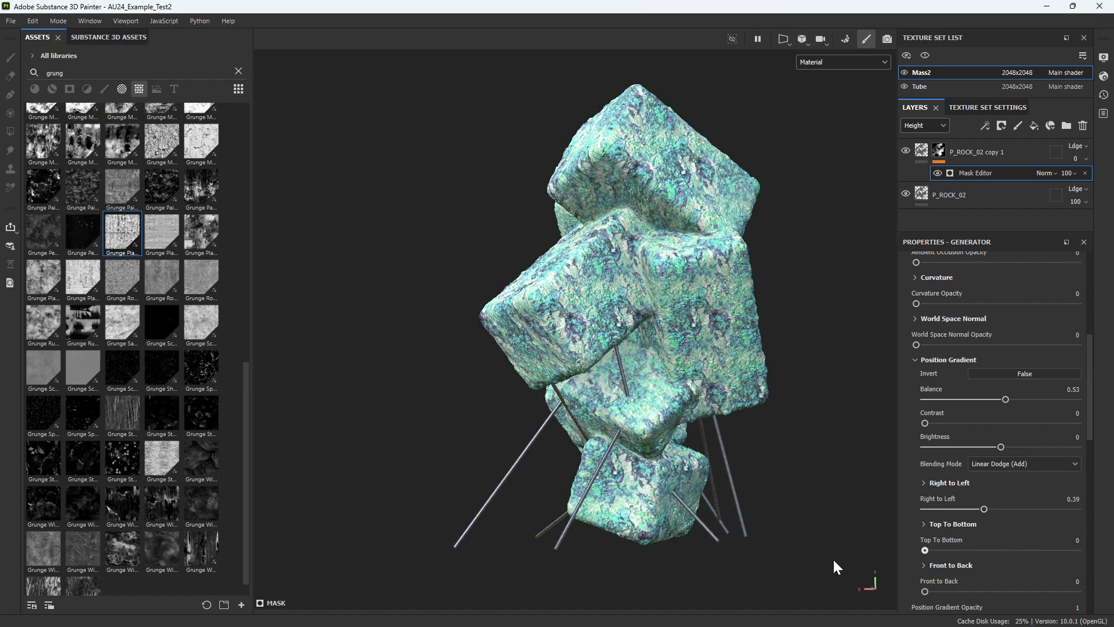
drag(984, 507, 1081, 496)
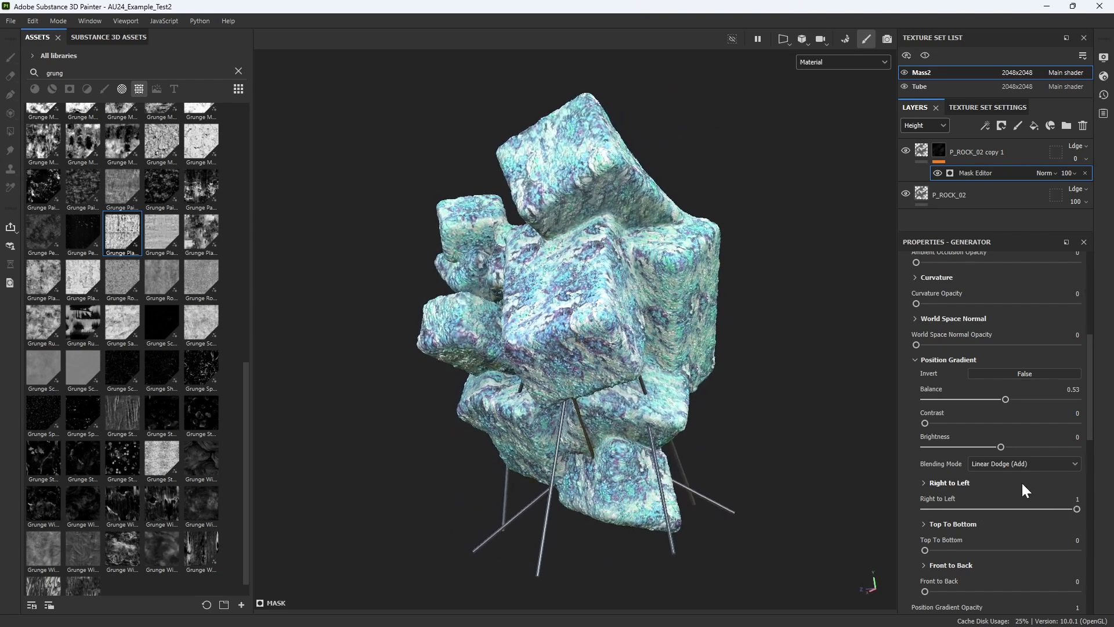
- Set the Position Gradient's Invert to True, Right to Left to 0 and Top To Bottom to 1
click(1017, 374)
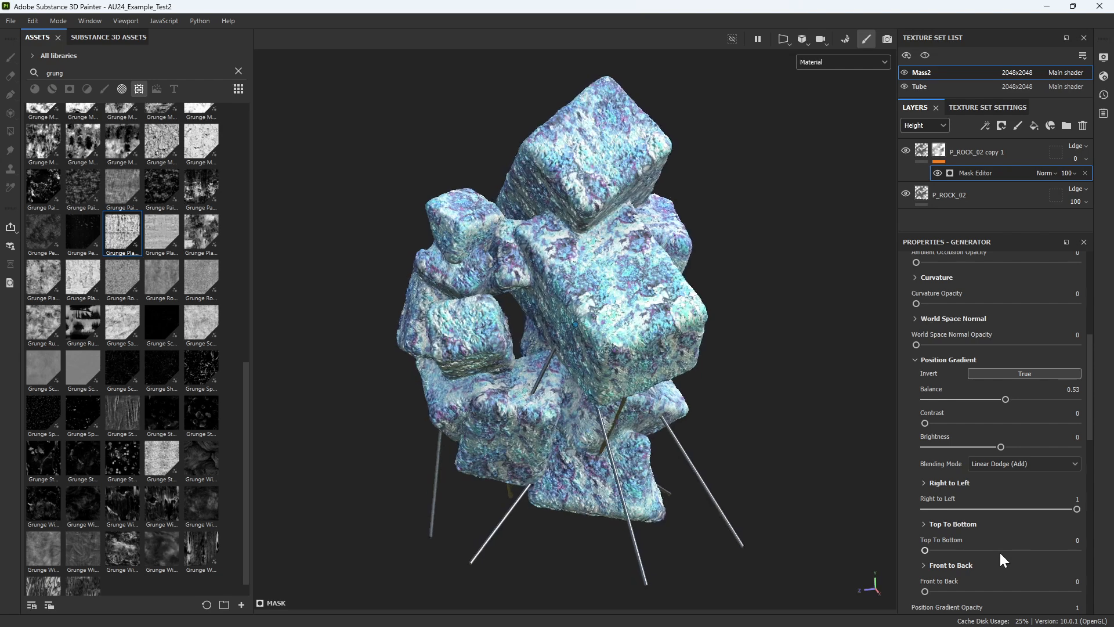
scroll(998, 551, down, 1)
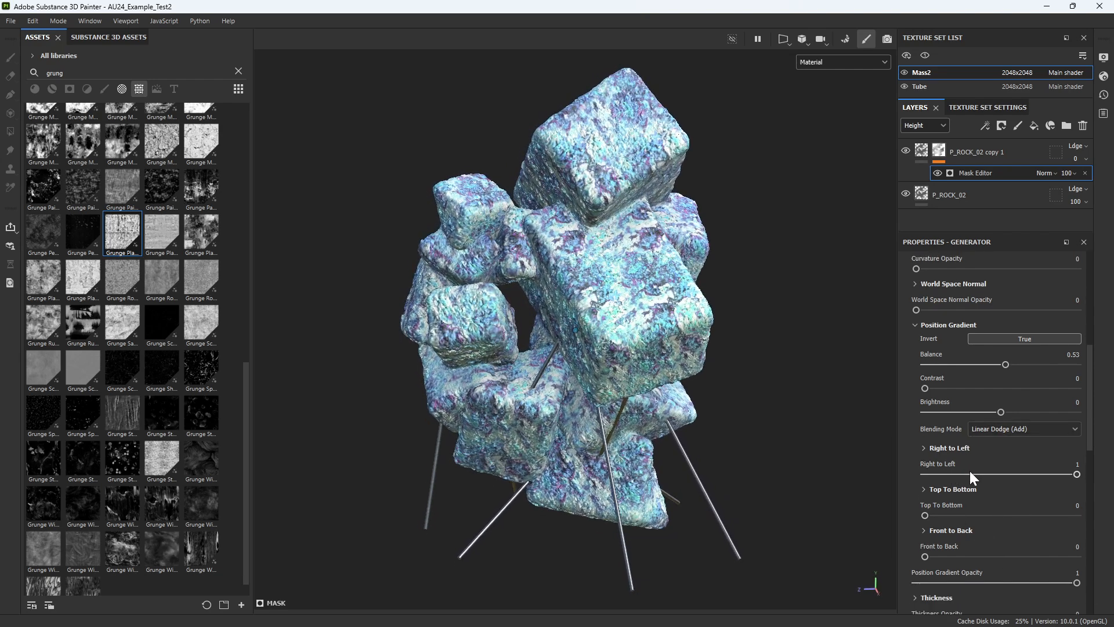
drag(1077, 475, 1102, 521)
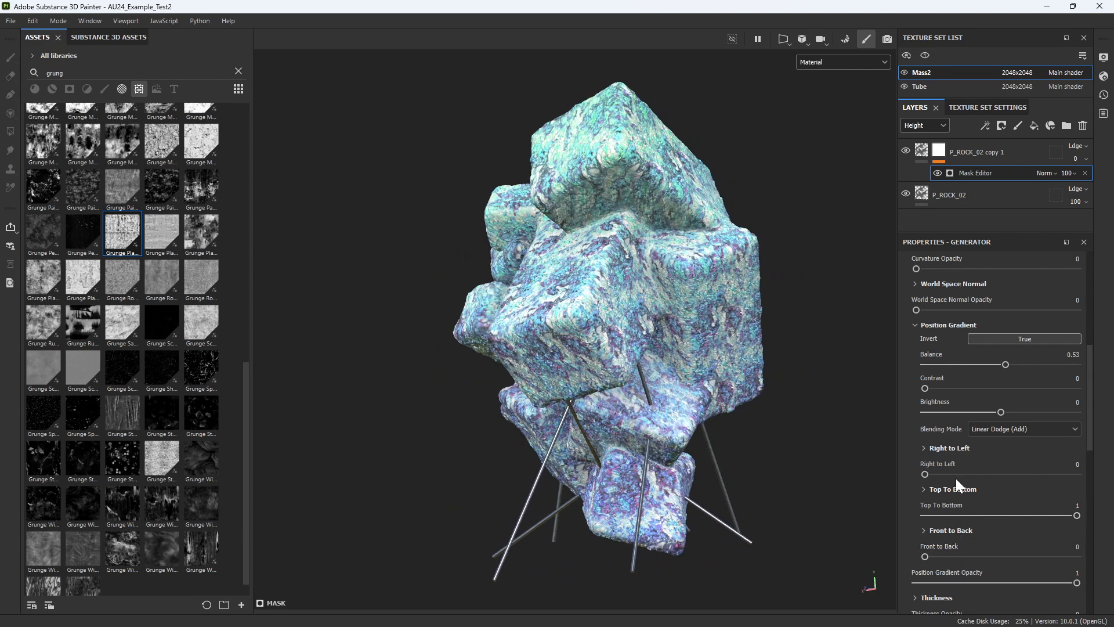
scroll(952, 454, up, 2)
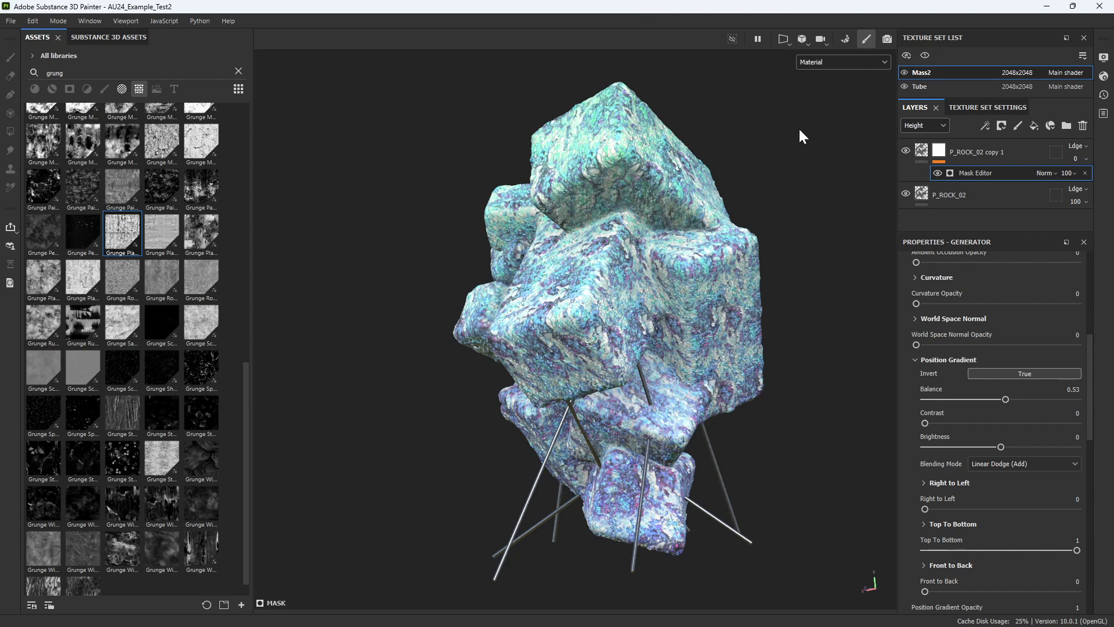
click(836, 62)
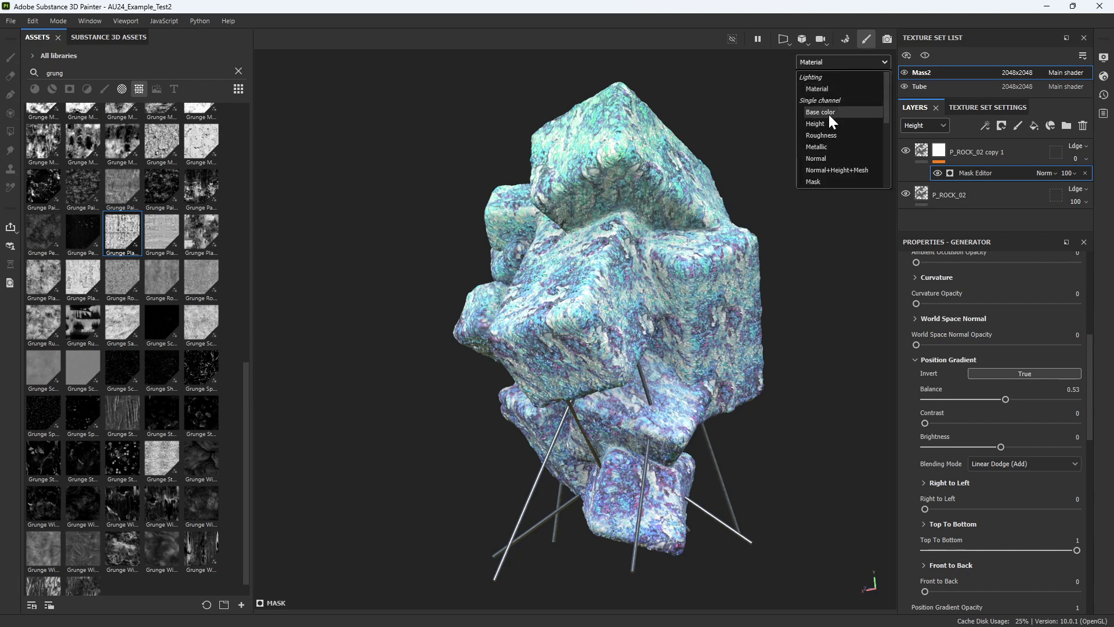
scroll(830, 125, down, 2)
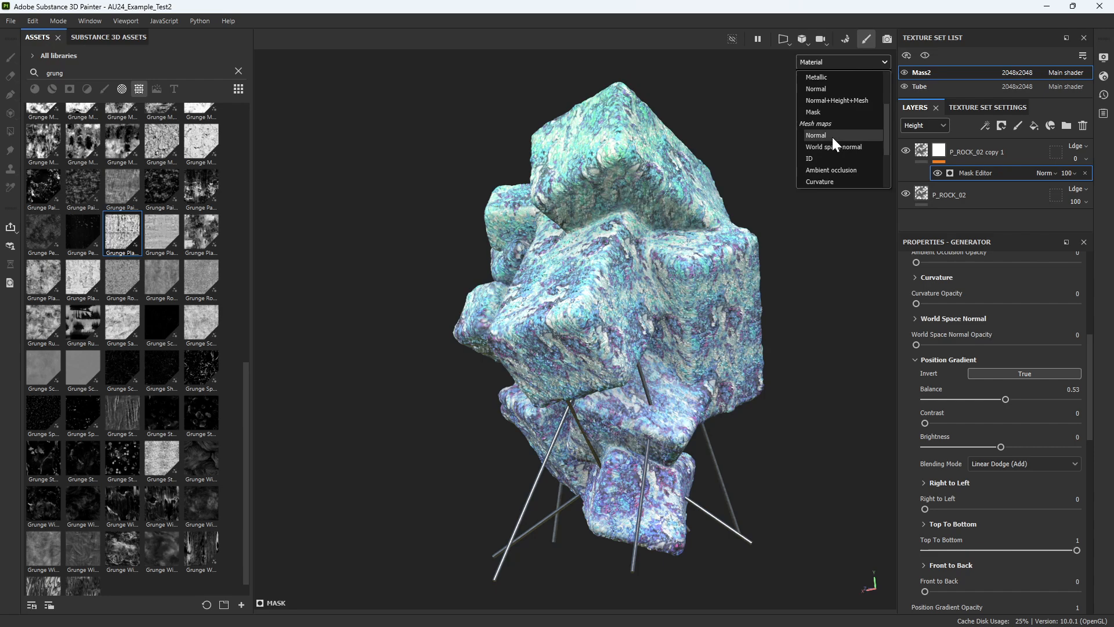
click(841, 1)
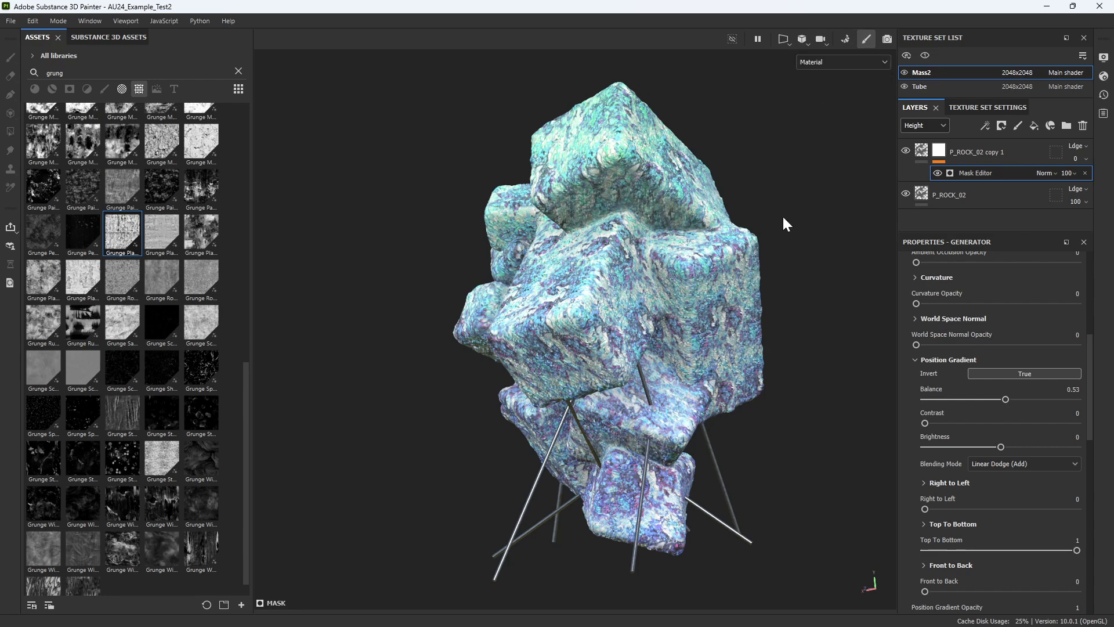
scroll(946, 513, down, 3)
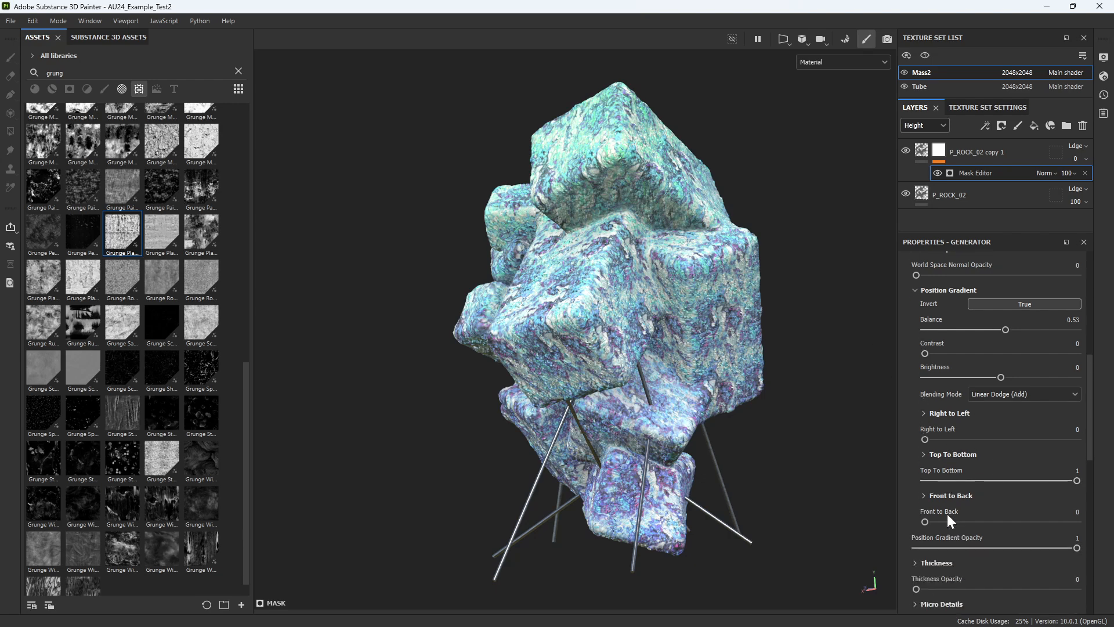
scroll(954, 517, up, 1)
scroll(931, 431, up, 1)
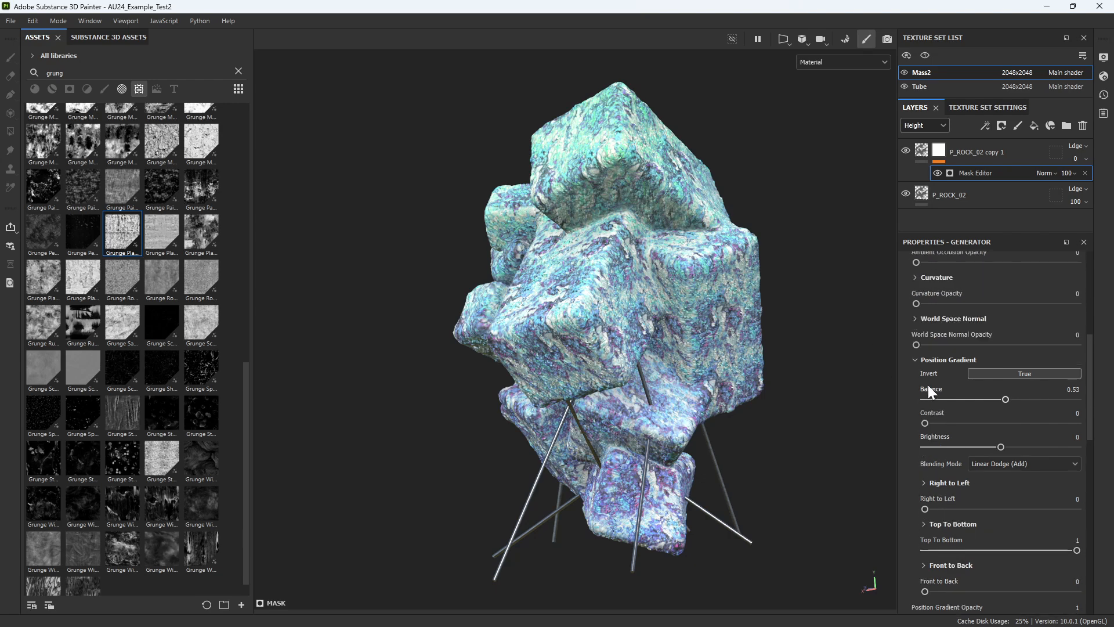
- Try a Curvature Opacity of about 0.71 on top of the position gradient and return it to 0
click(915, 359)
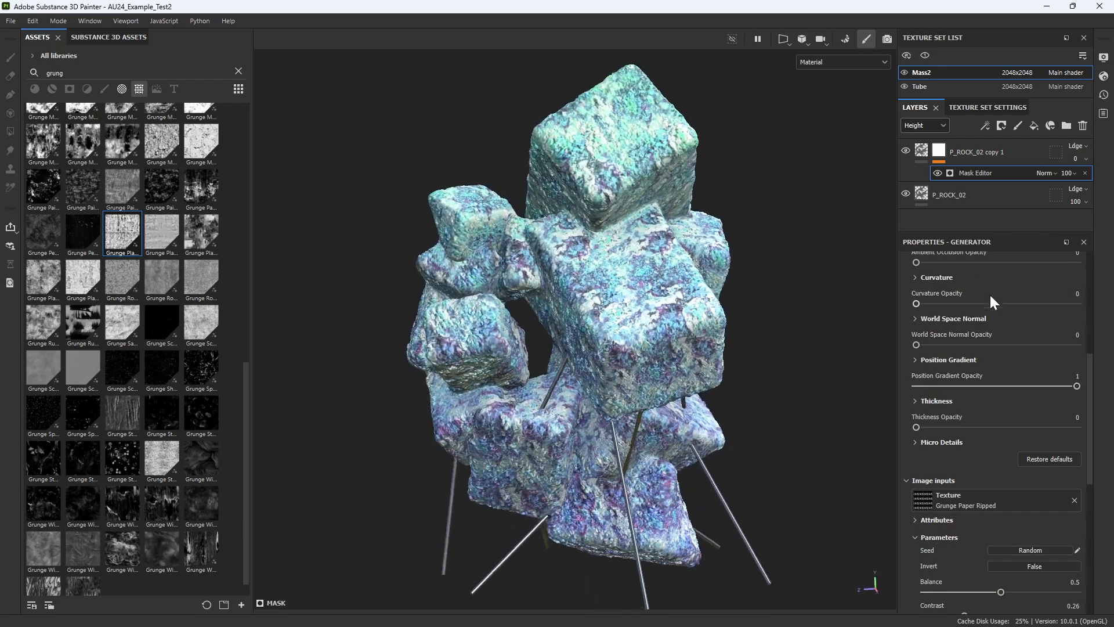
scroll(998, 313, up, 1)
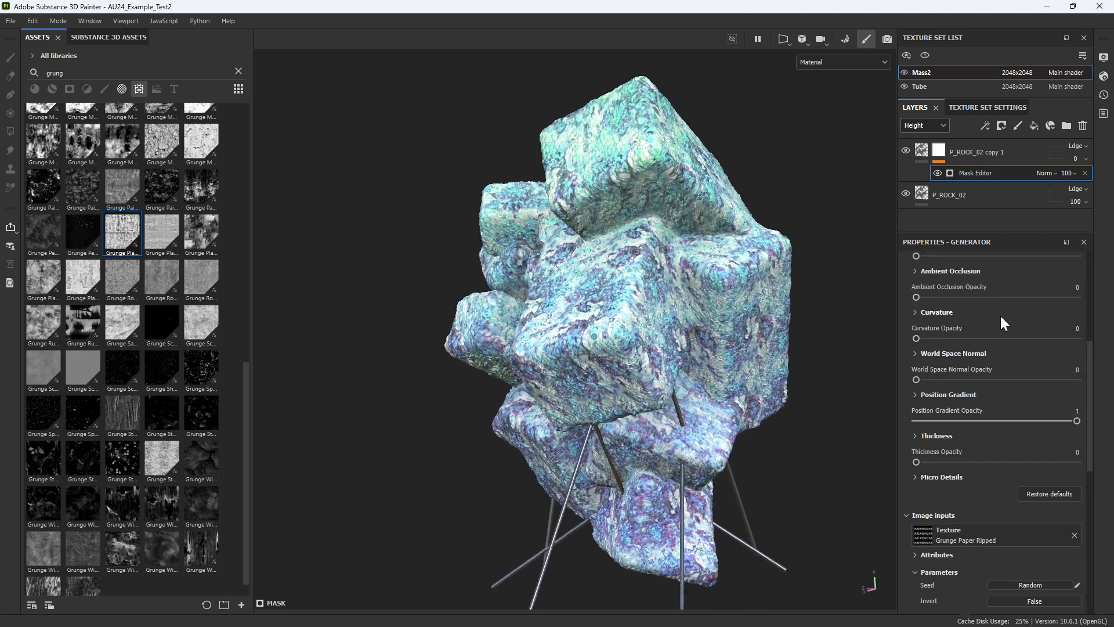
mouse_move(915, 373)
mouse_down()
mouse_move(1112, 372)
mouse_move(889, 372)
mouse_move(1070, 374)
mouse_move(900, 377)
mouse_up()
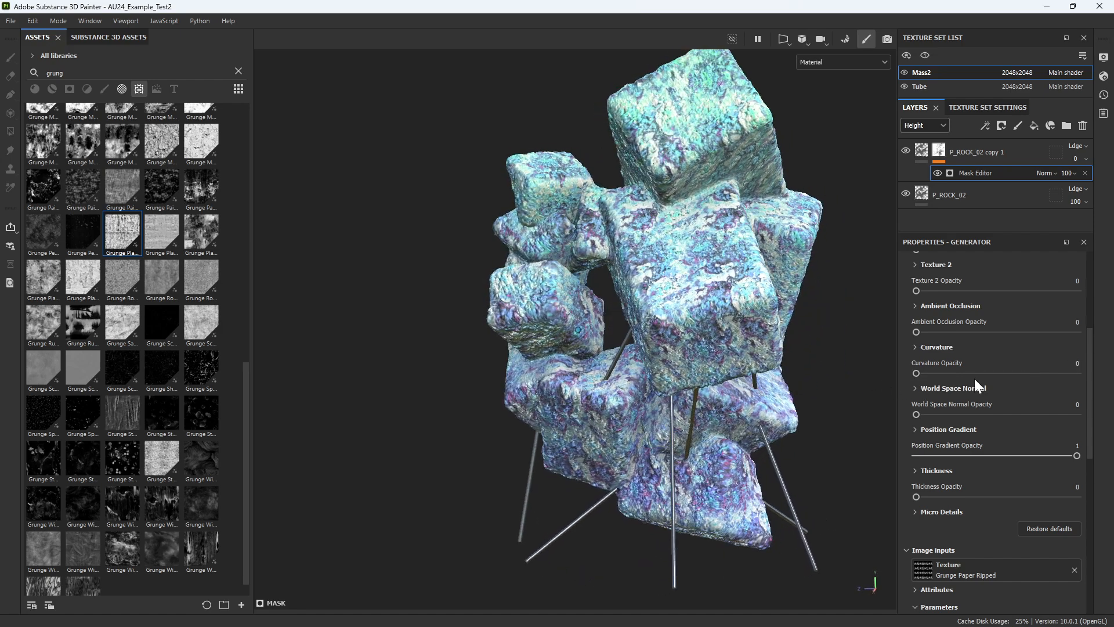
mouse_move(916, 373)
mouse_down()
mouse_move(1044, 369)
mouse_move(1035, 372)
mouse_up()
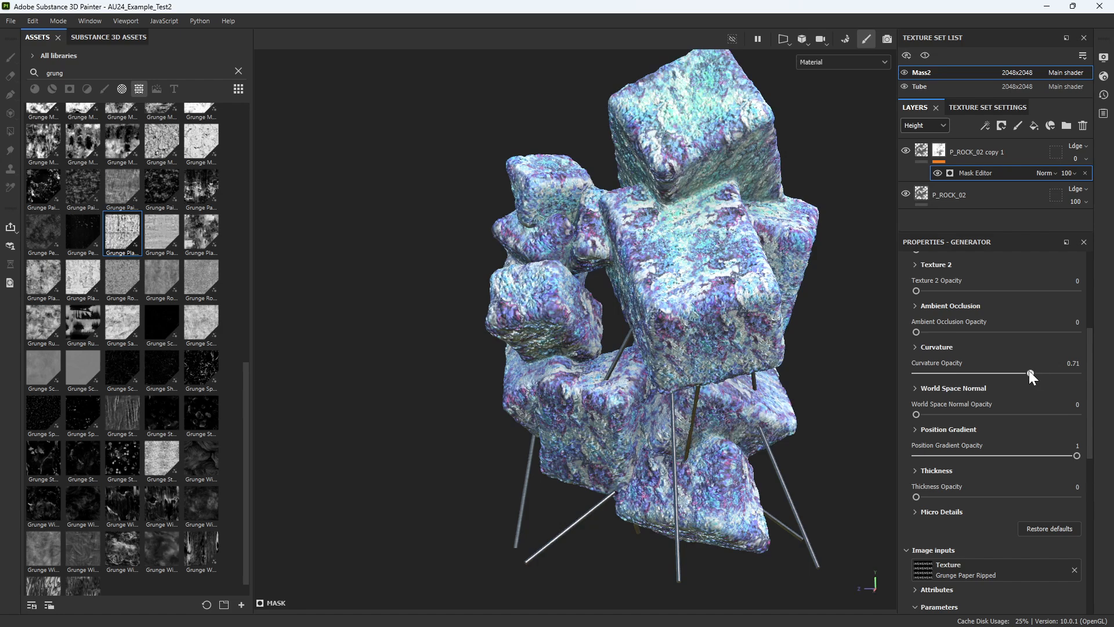
drag(1034, 371, 885, 361)
scroll(748, 346, down, 2)
alt+drag(748, 346, 945, 312)
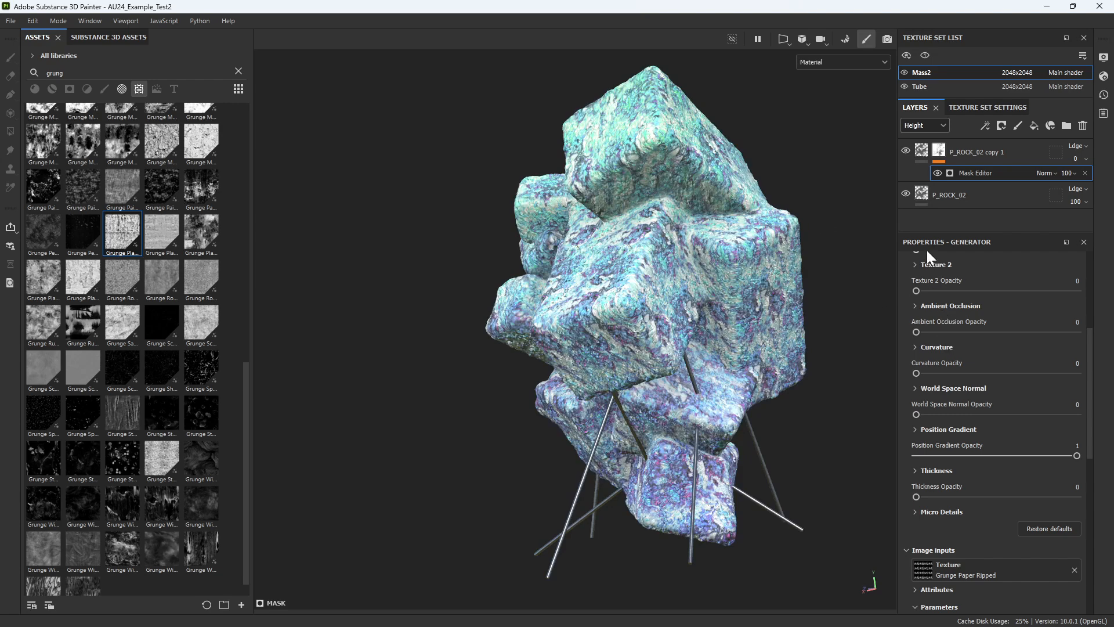
- On the P_ROCK_02 copy 1 fill, try a Rotation of 79.79, undo it, and set the Tiling to 3.21
click(920, 150)
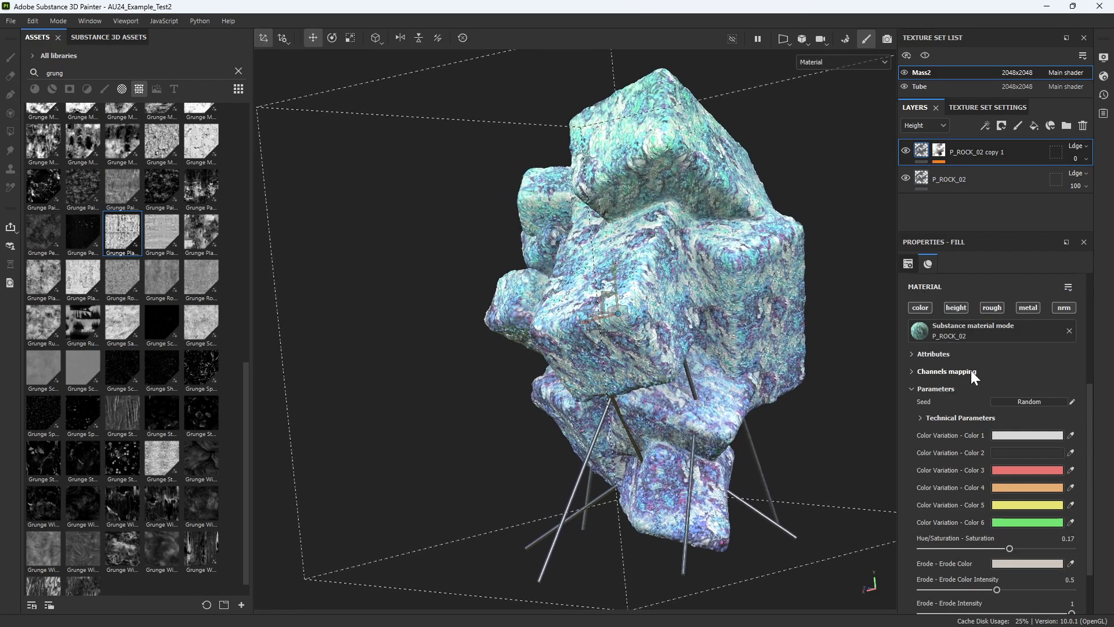
click(912, 392)
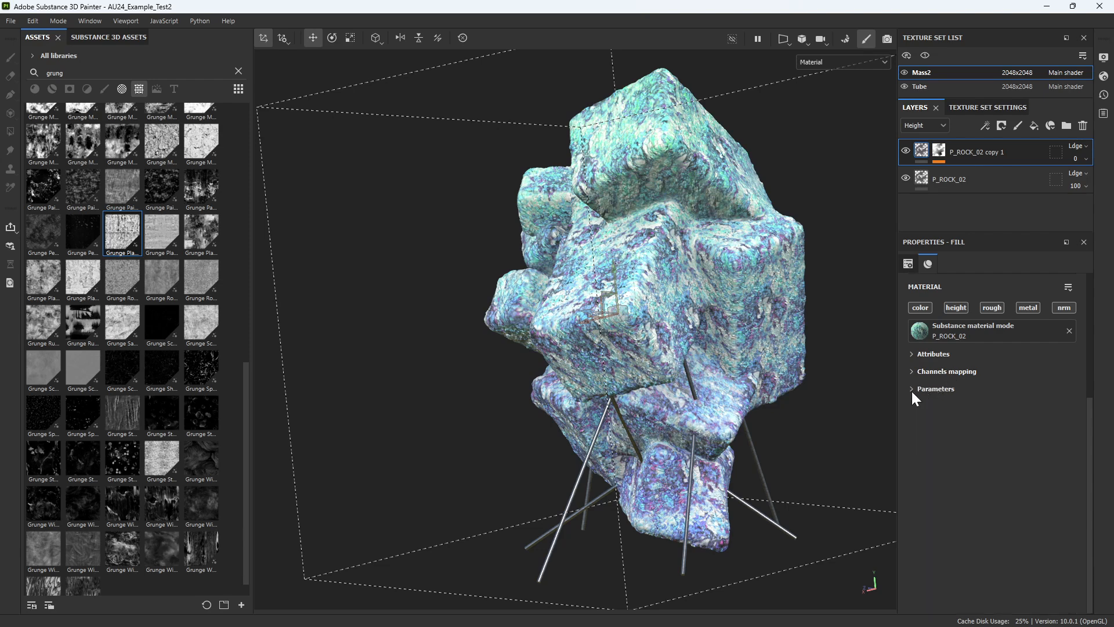
scroll(986, 382, up, 4)
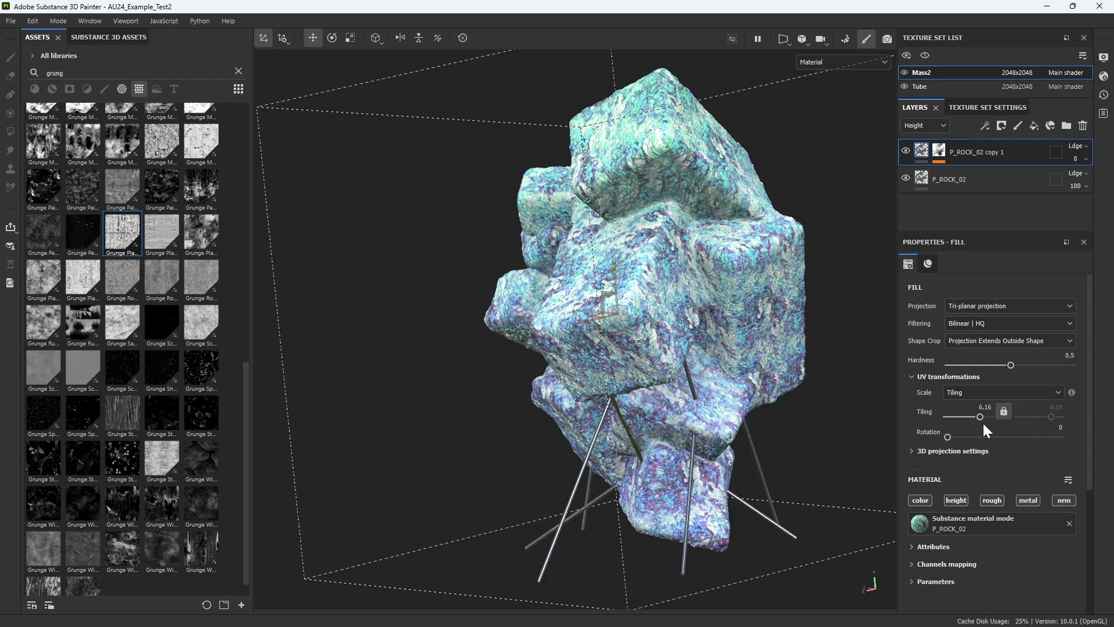
drag(949, 437, 972, 440)
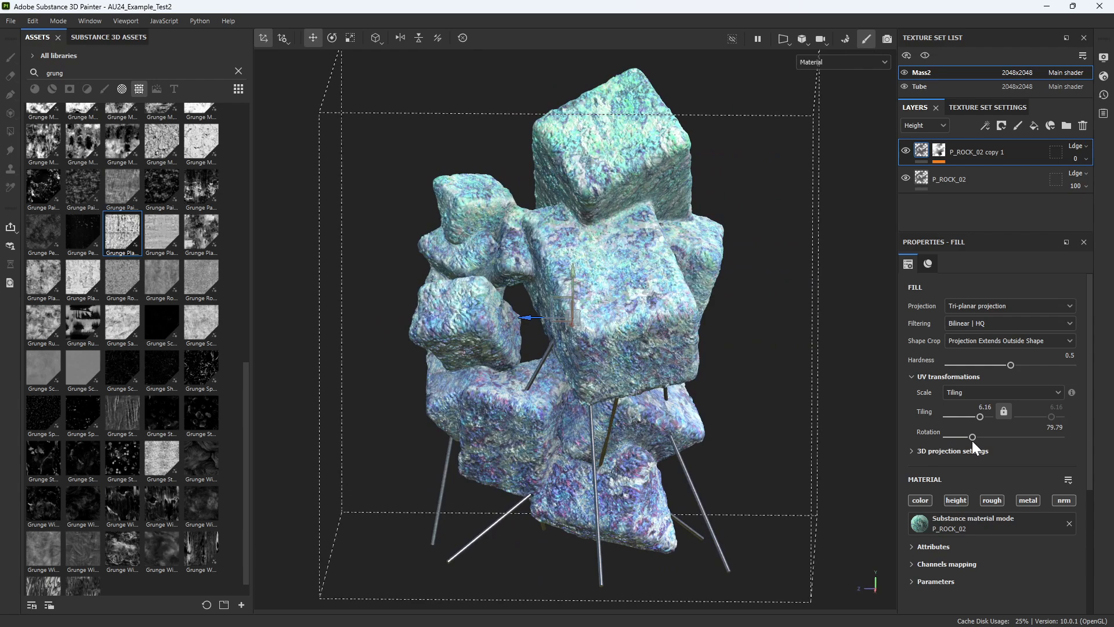
key(ctrl+z)
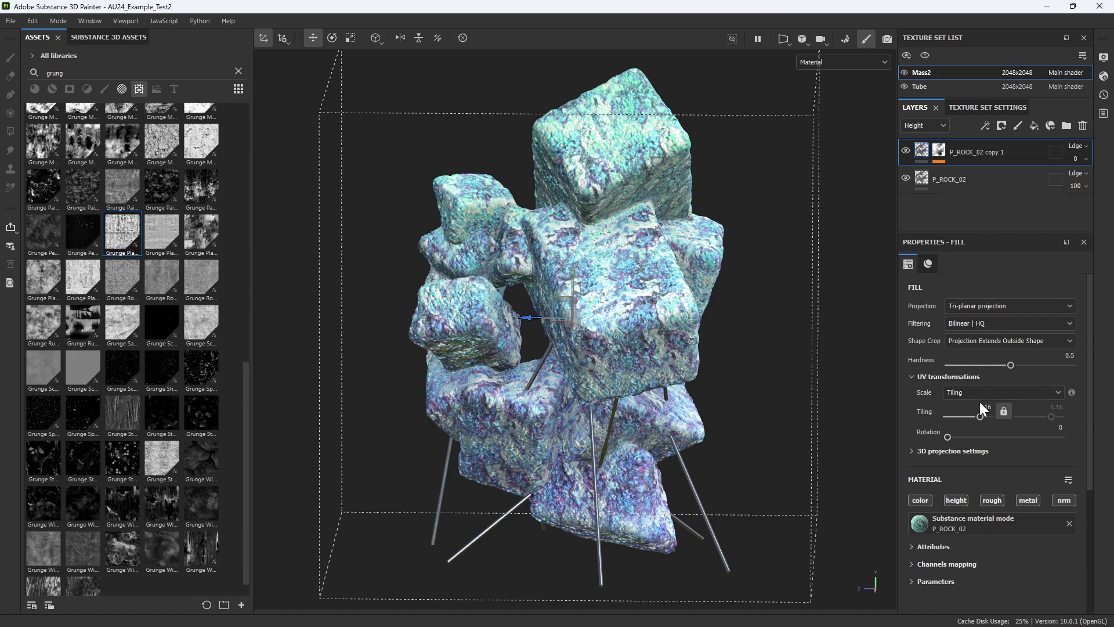
drag(980, 416, 978, 416)
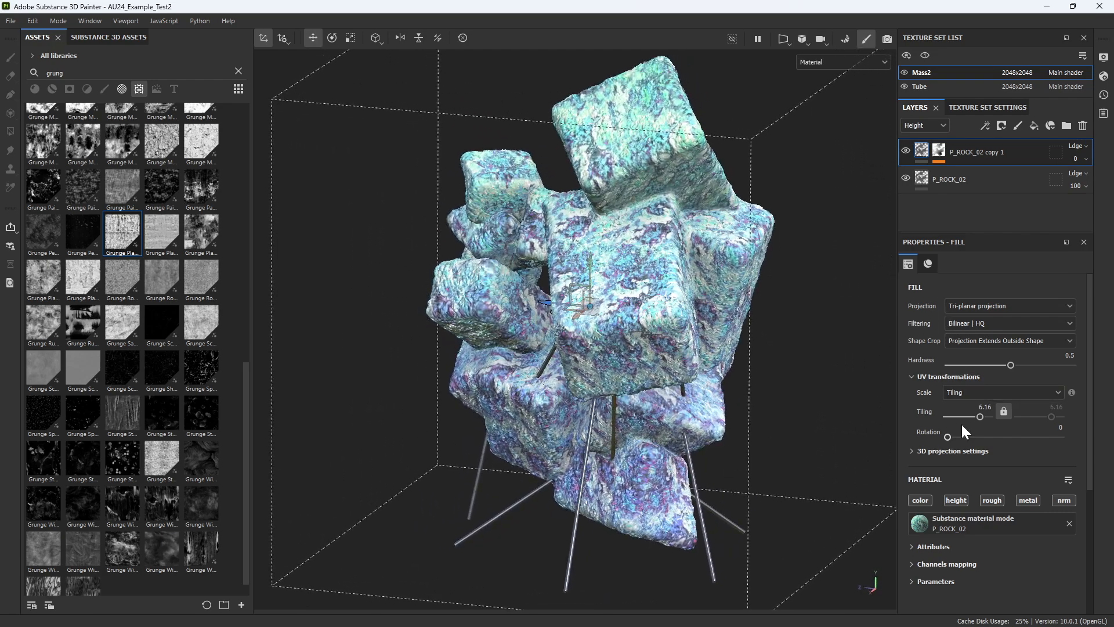
drag(980, 418, 977, 419)
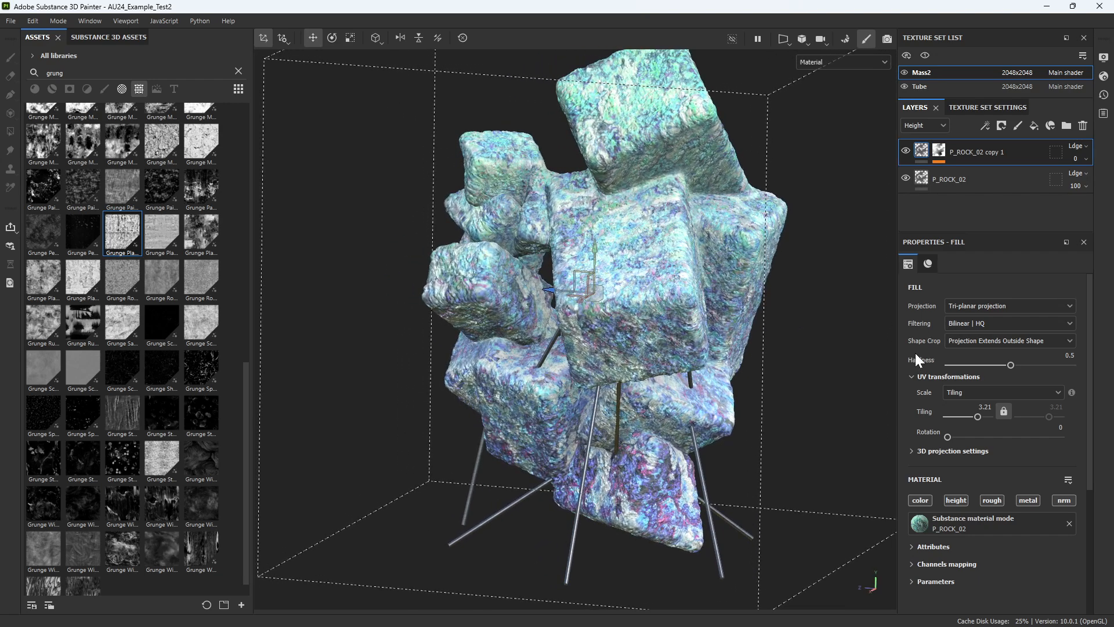
- Raise the Position Gradient's Contrast to 1 in the Mask Editor of P_ROCK_02 copy 1
click(939, 152)
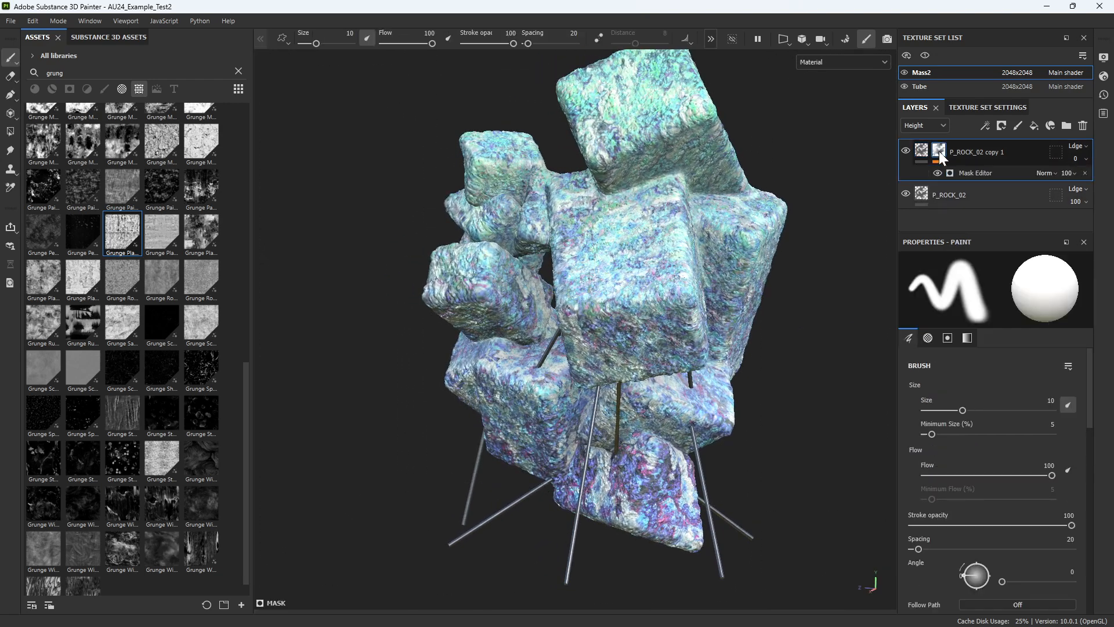
click(949, 171)
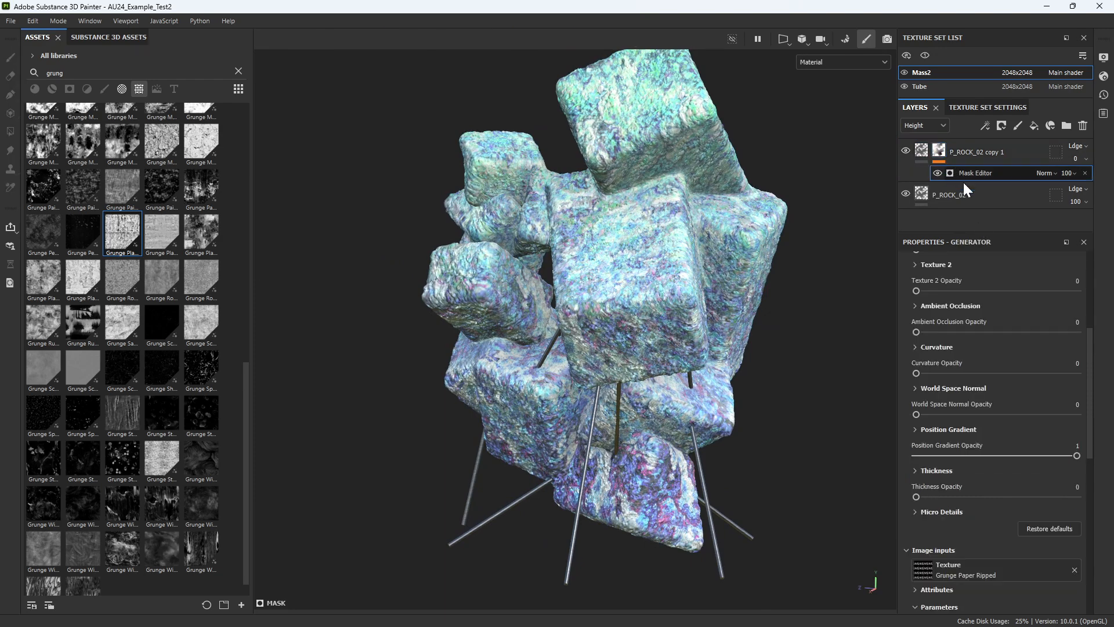
scroll(961, 405, down, 2)
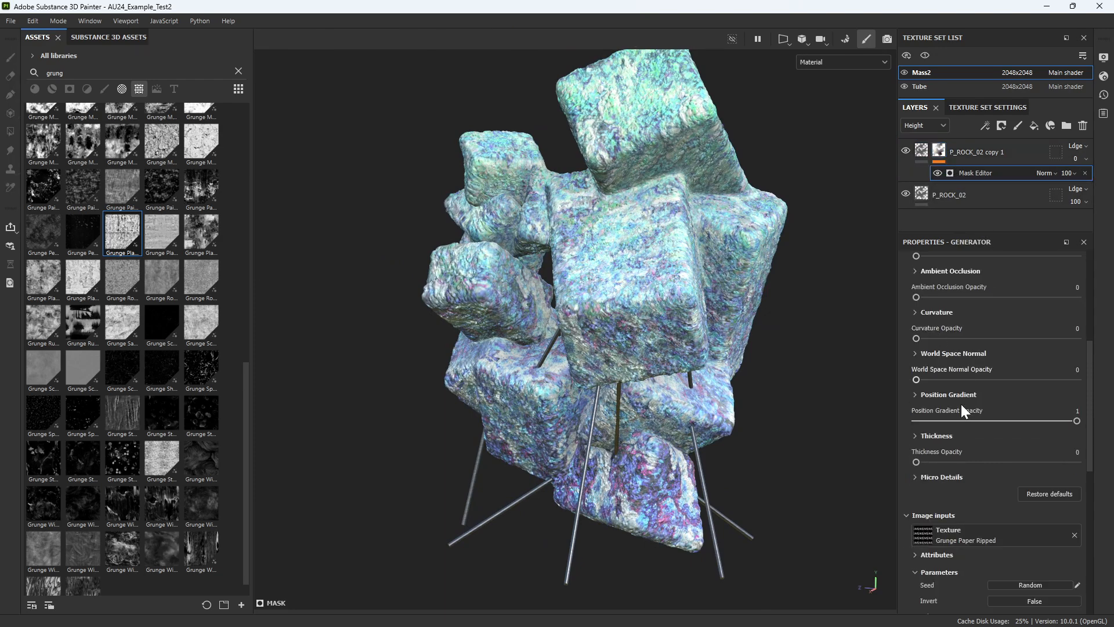
scroll(955, 398, down, 2)
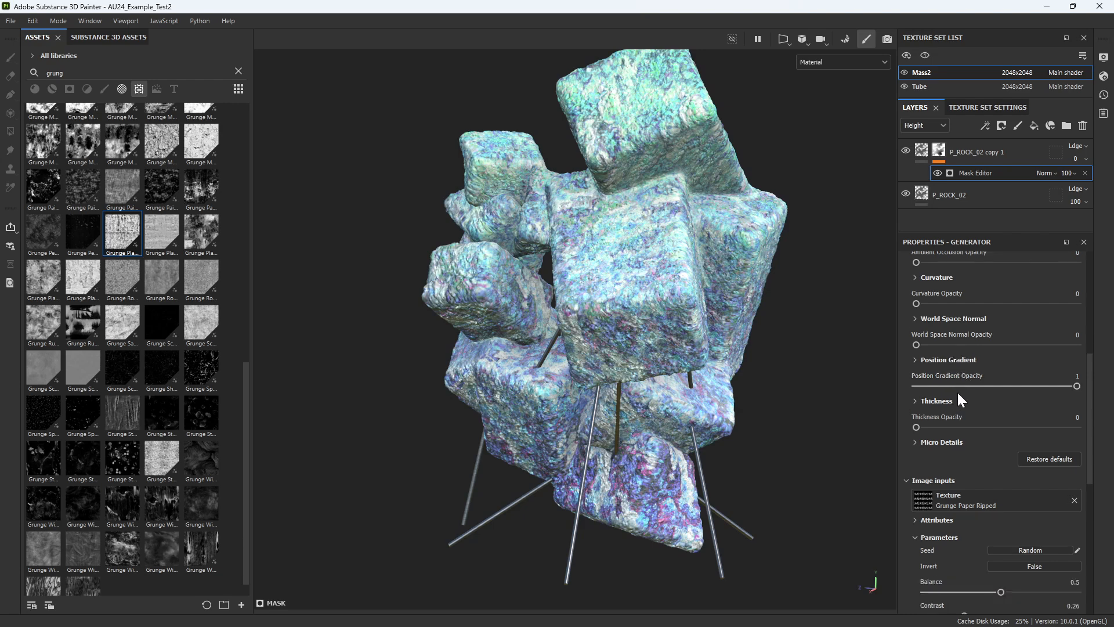
scroll(958, 401, up, 2)
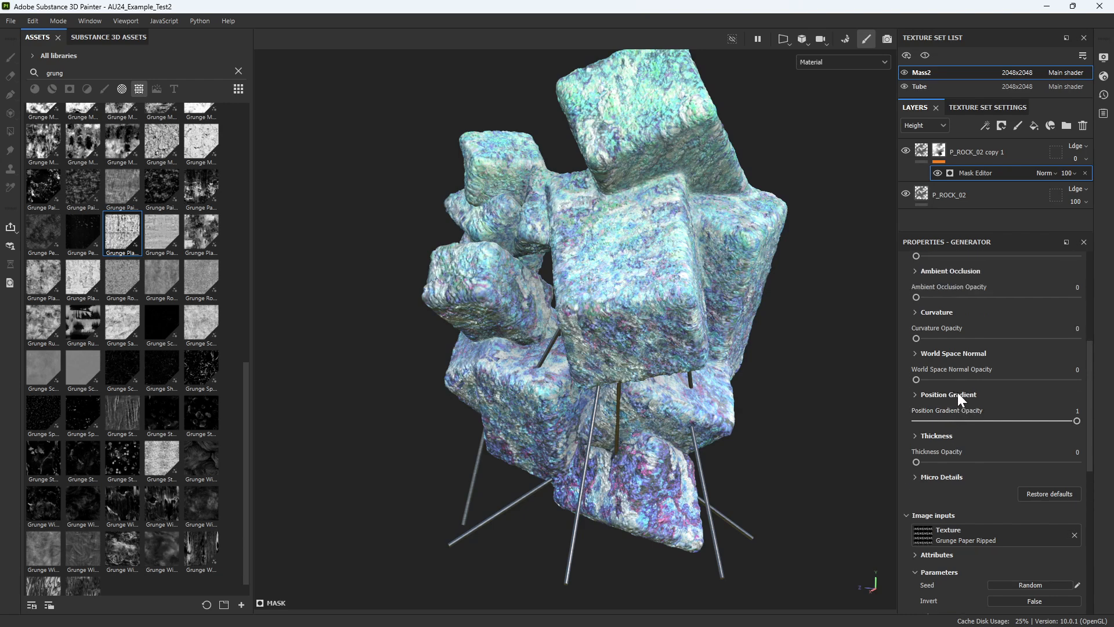
click(923, 392)
scroll(940, 409, down, 2)
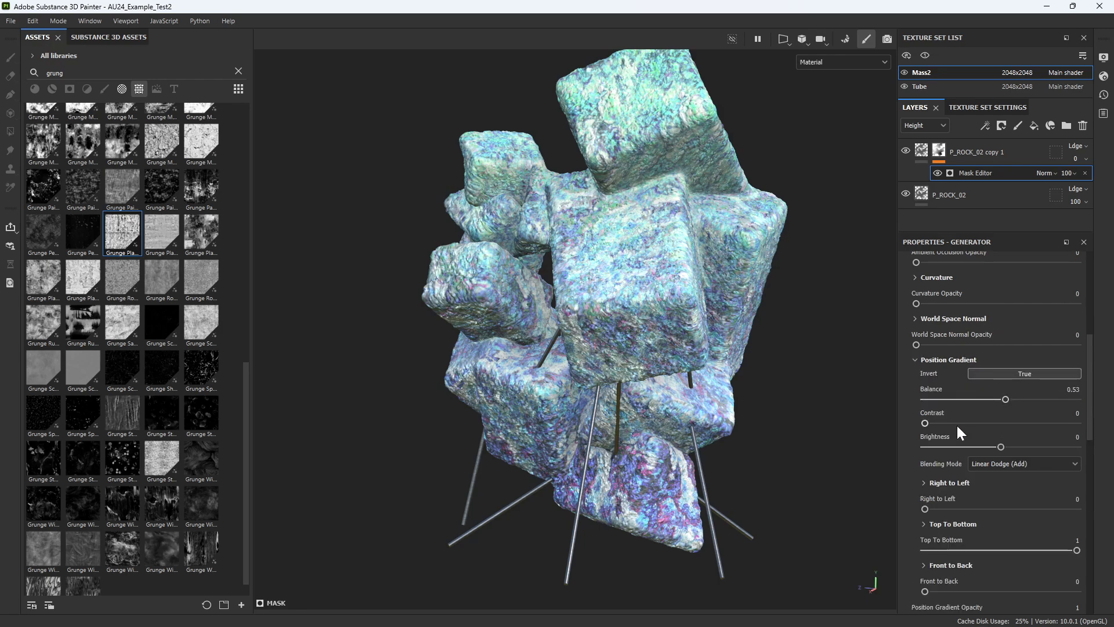
drag(925, 423, 1102, 426)
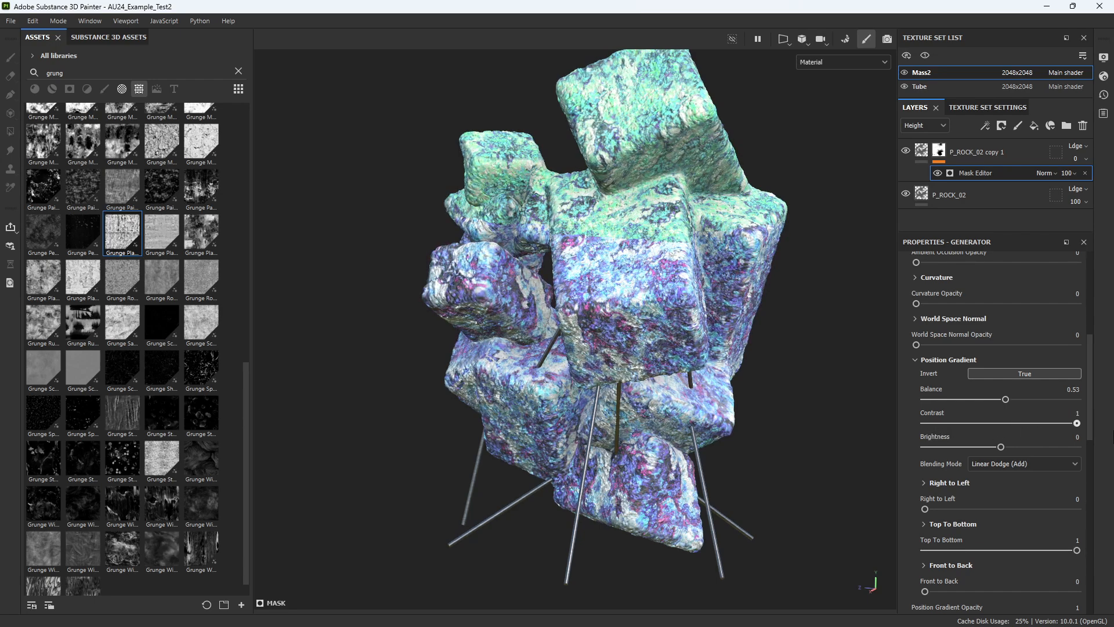
alt+drag(853, 348, 719, 337)
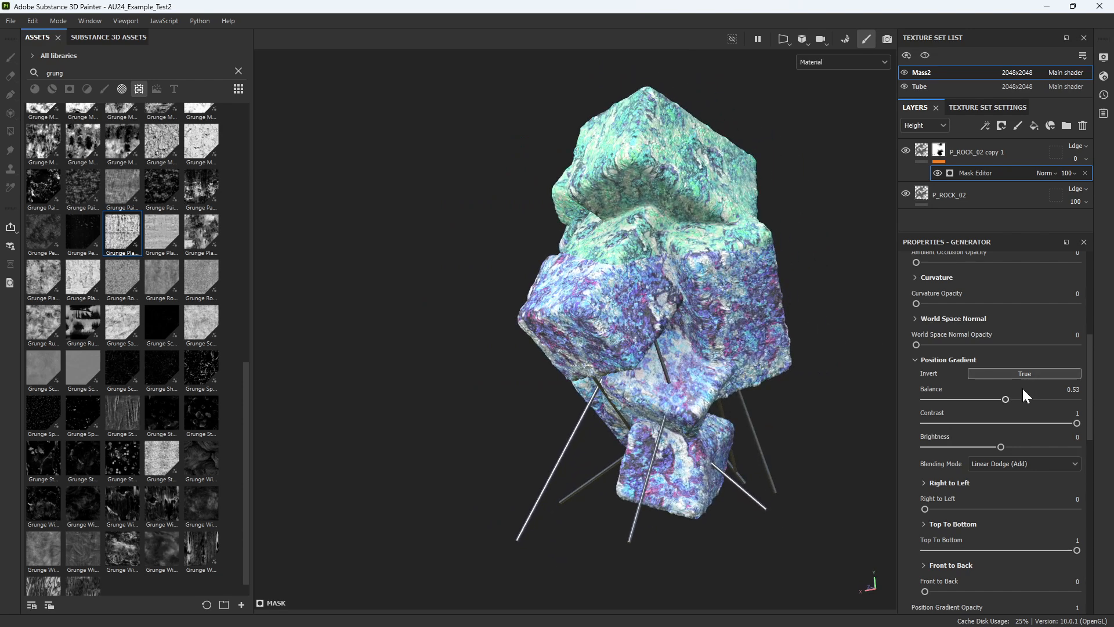
- Soften the Position Gradient transition by setting Balance to 0.51, Contrast to 0.73 and Brightness to -0.04
mouse_move(1077, 423)
mouse_down()
mouse_move(1039, 423)
mouse_move(1001, 396)
mouse_up()
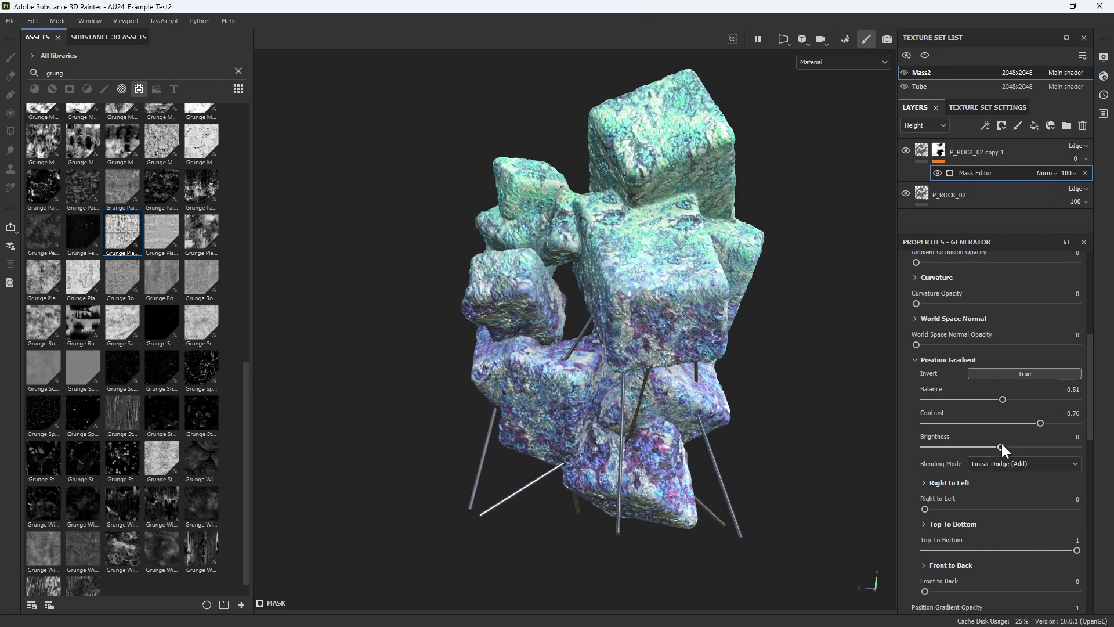
drag(1001, 446, 994, 445)
mouse_move(1043, 422)
mouse_down()
mouse_move(1056, 423)
mouse_move(1001, 403)
mouse_up()
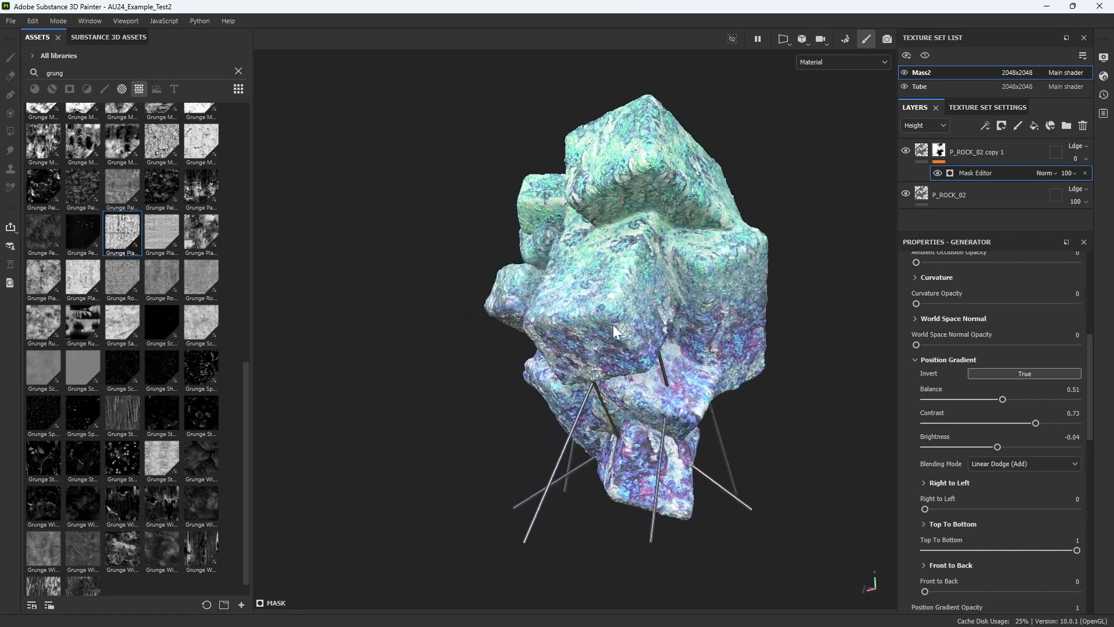
- Render the textured block model with Iray and examine it from another angle
click(886, 39)
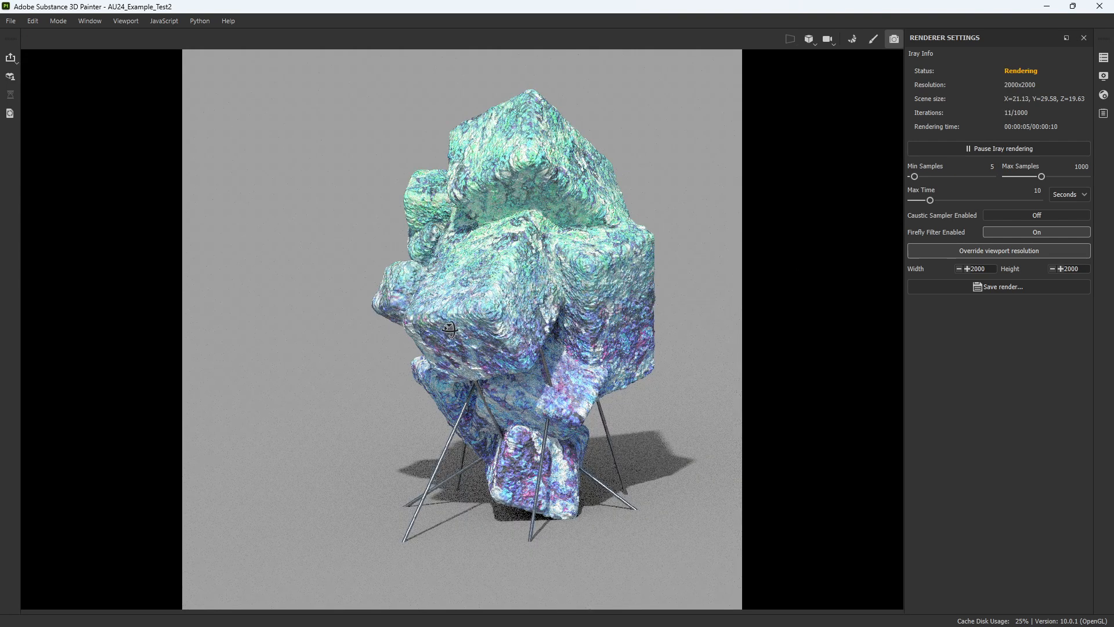
alt+drag(450, 331, 628, 308)
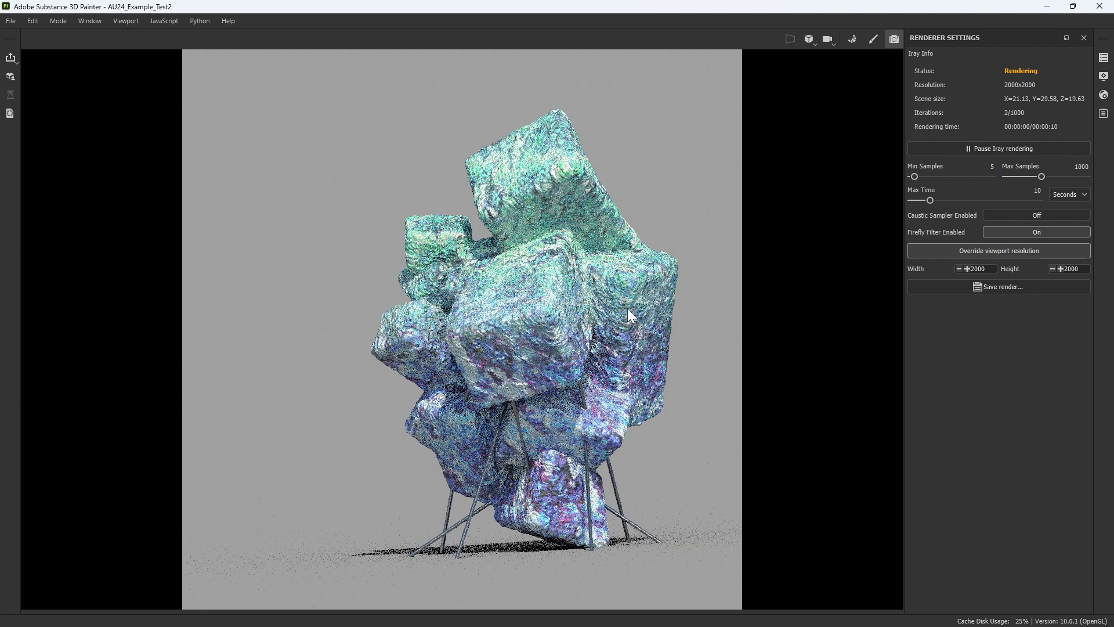